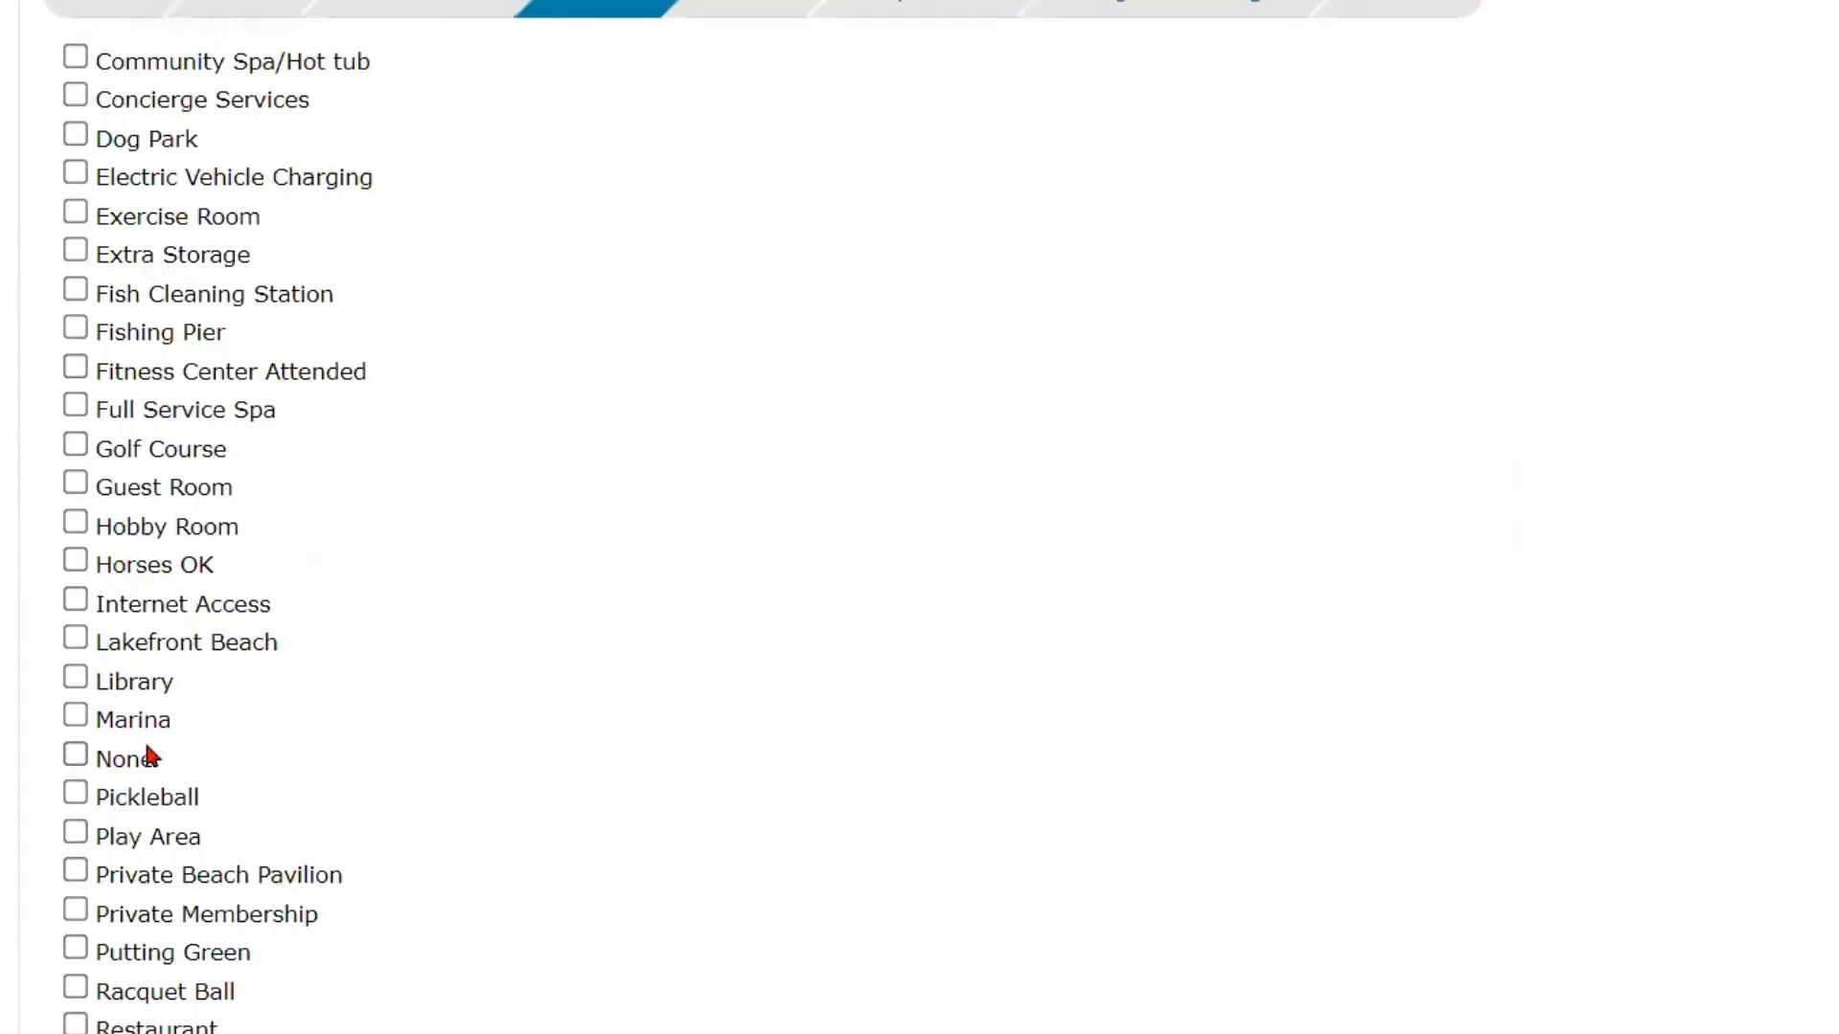
Examine the full list of Amenities options in the Features section of the residential listing
scroll(145, 750, up, 10)
scroll(140, 732, up, 2)
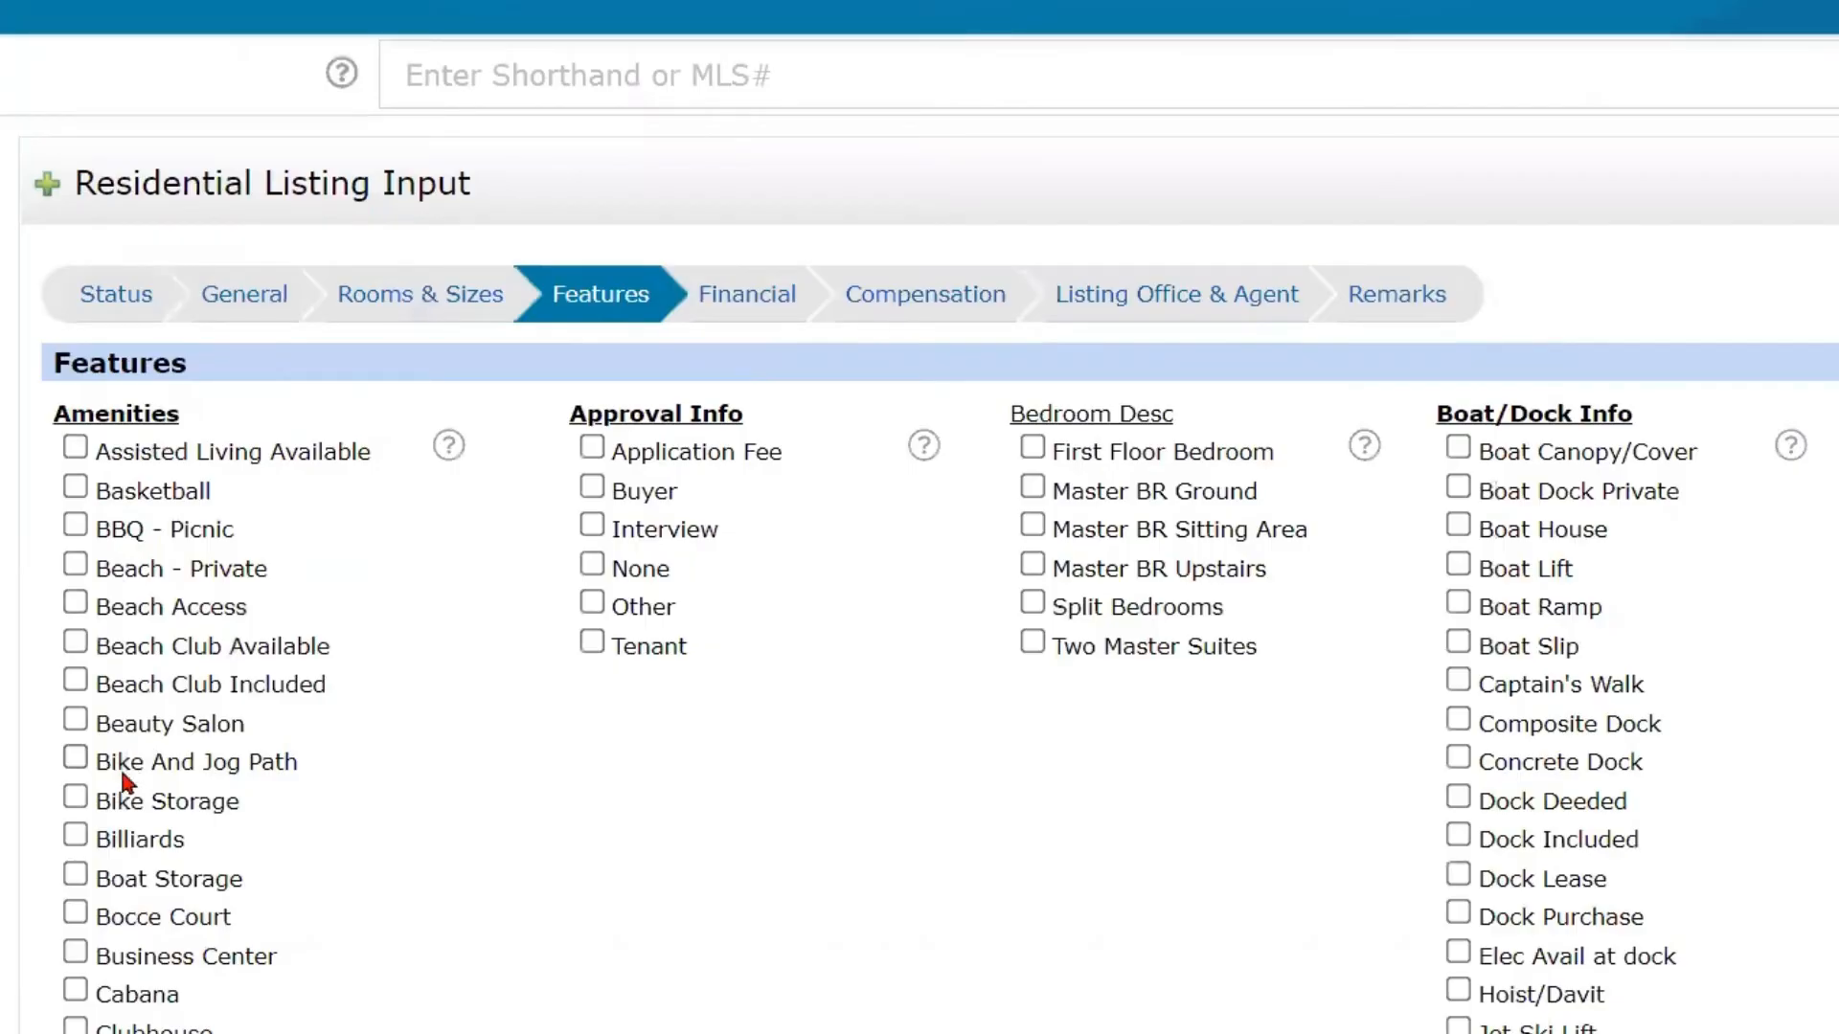
scroll(122, 771, down, 3)
scroll(123, 778, down, 7)
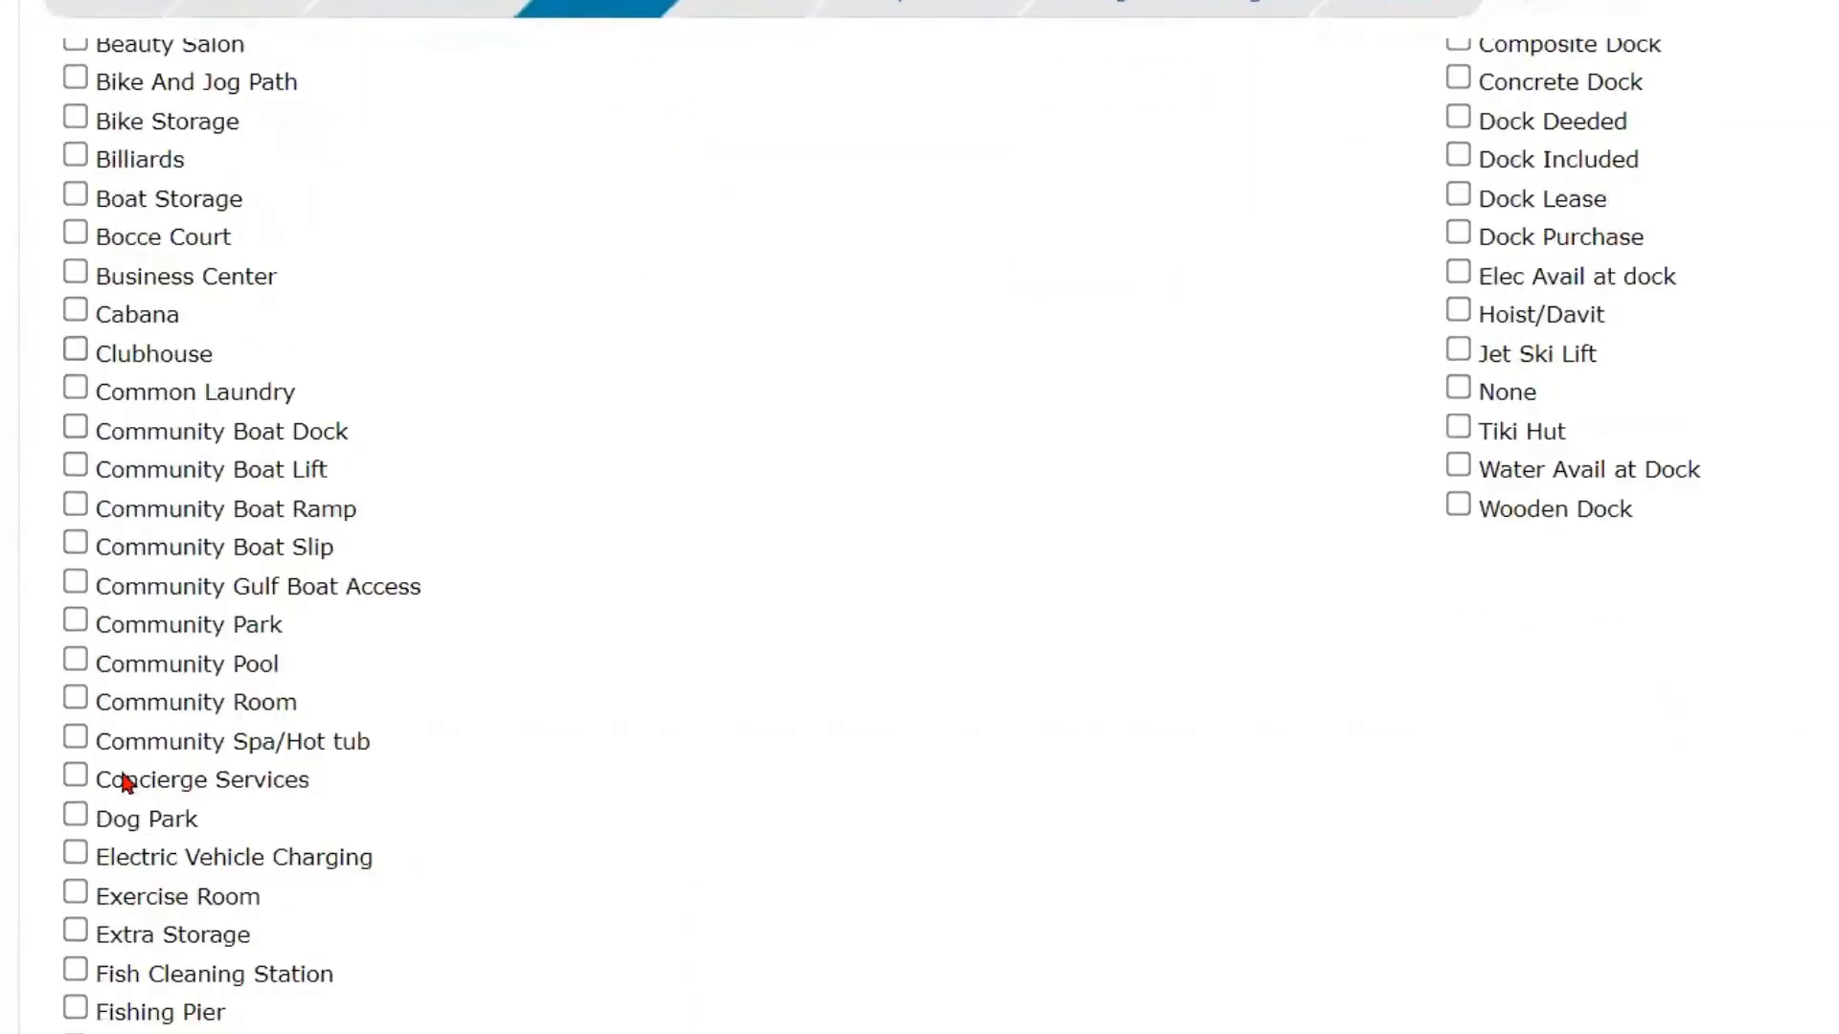
scroll(124, 781, down, 10)
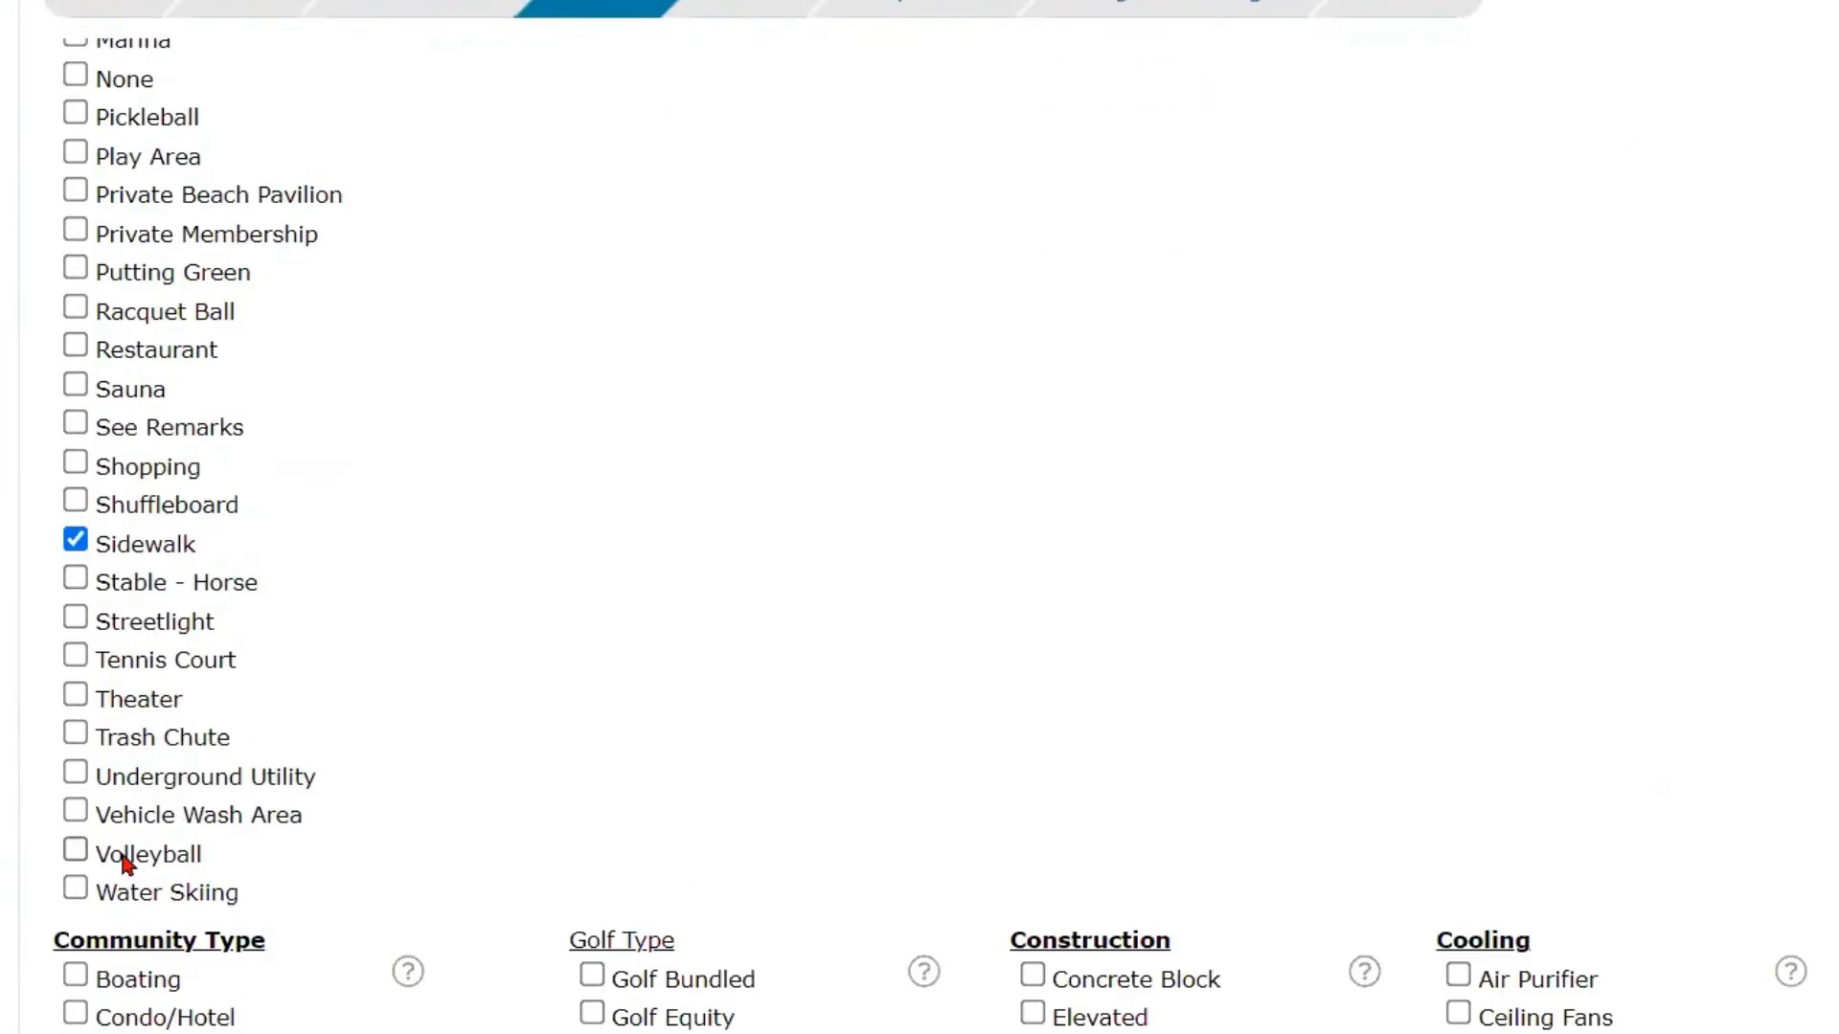
scroll(135, 814, up, 14)
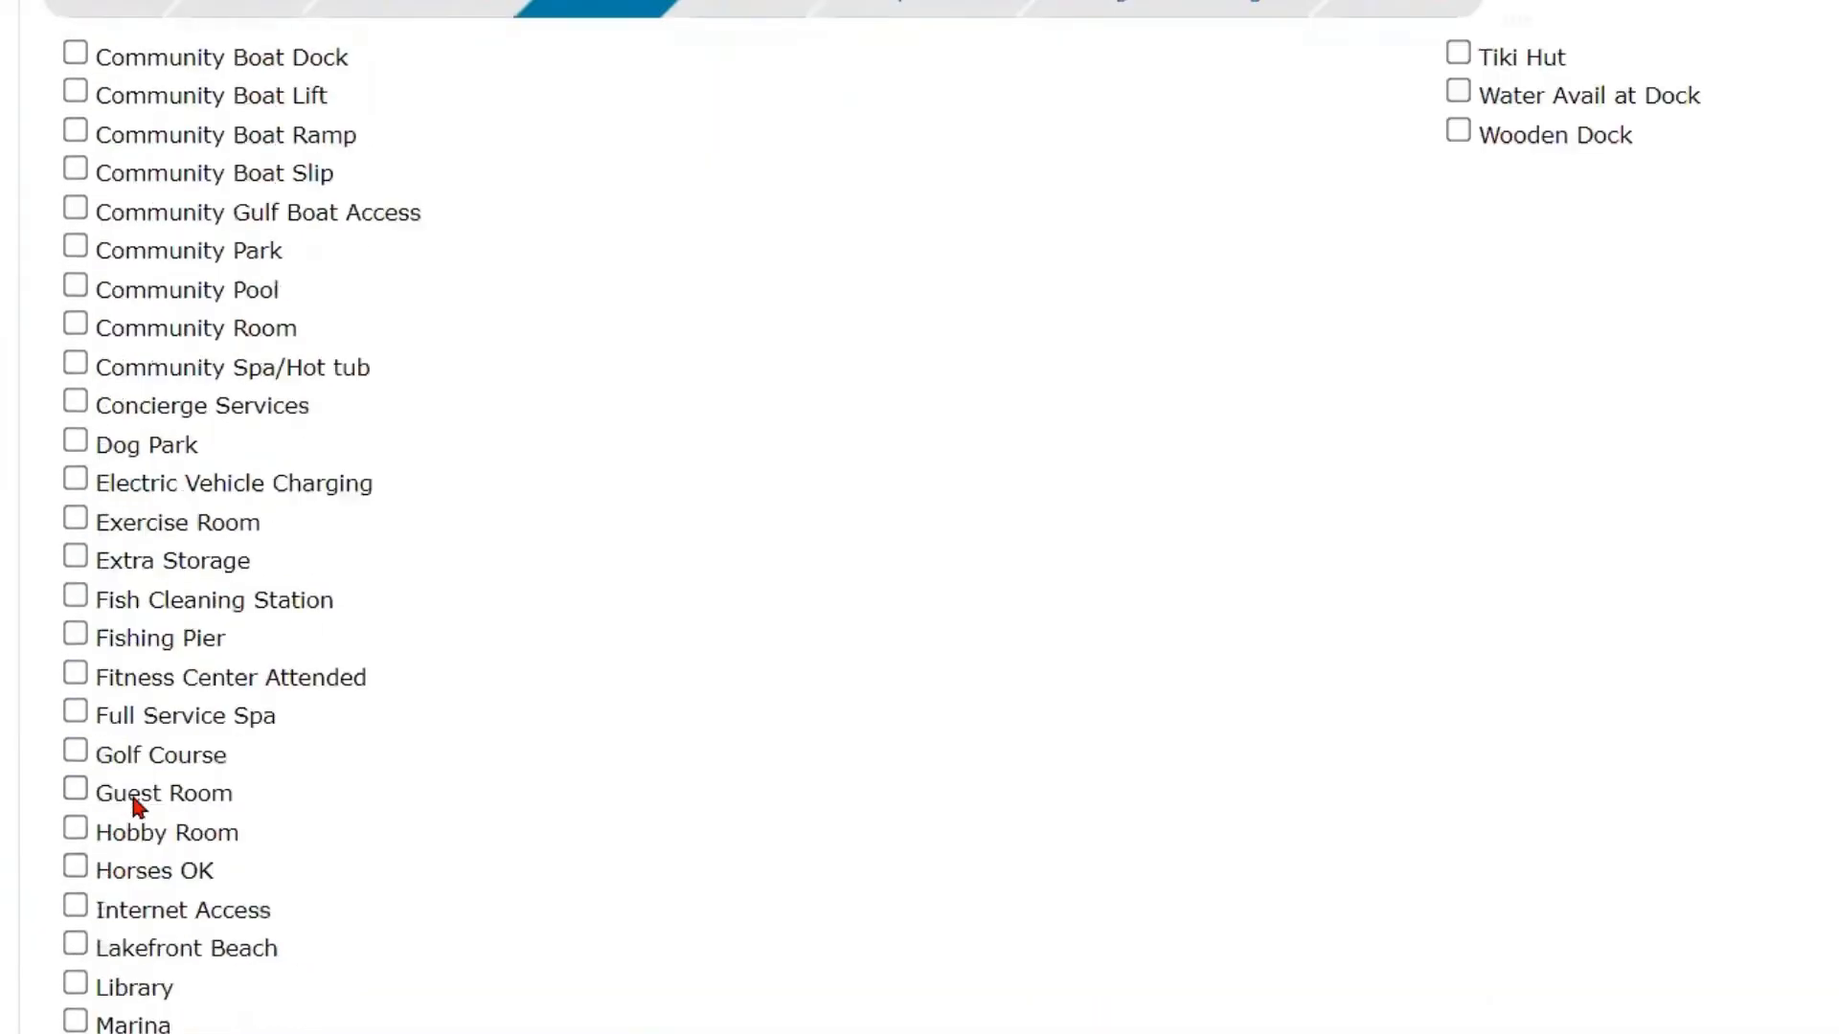
scroll(138, 803, up, 6)
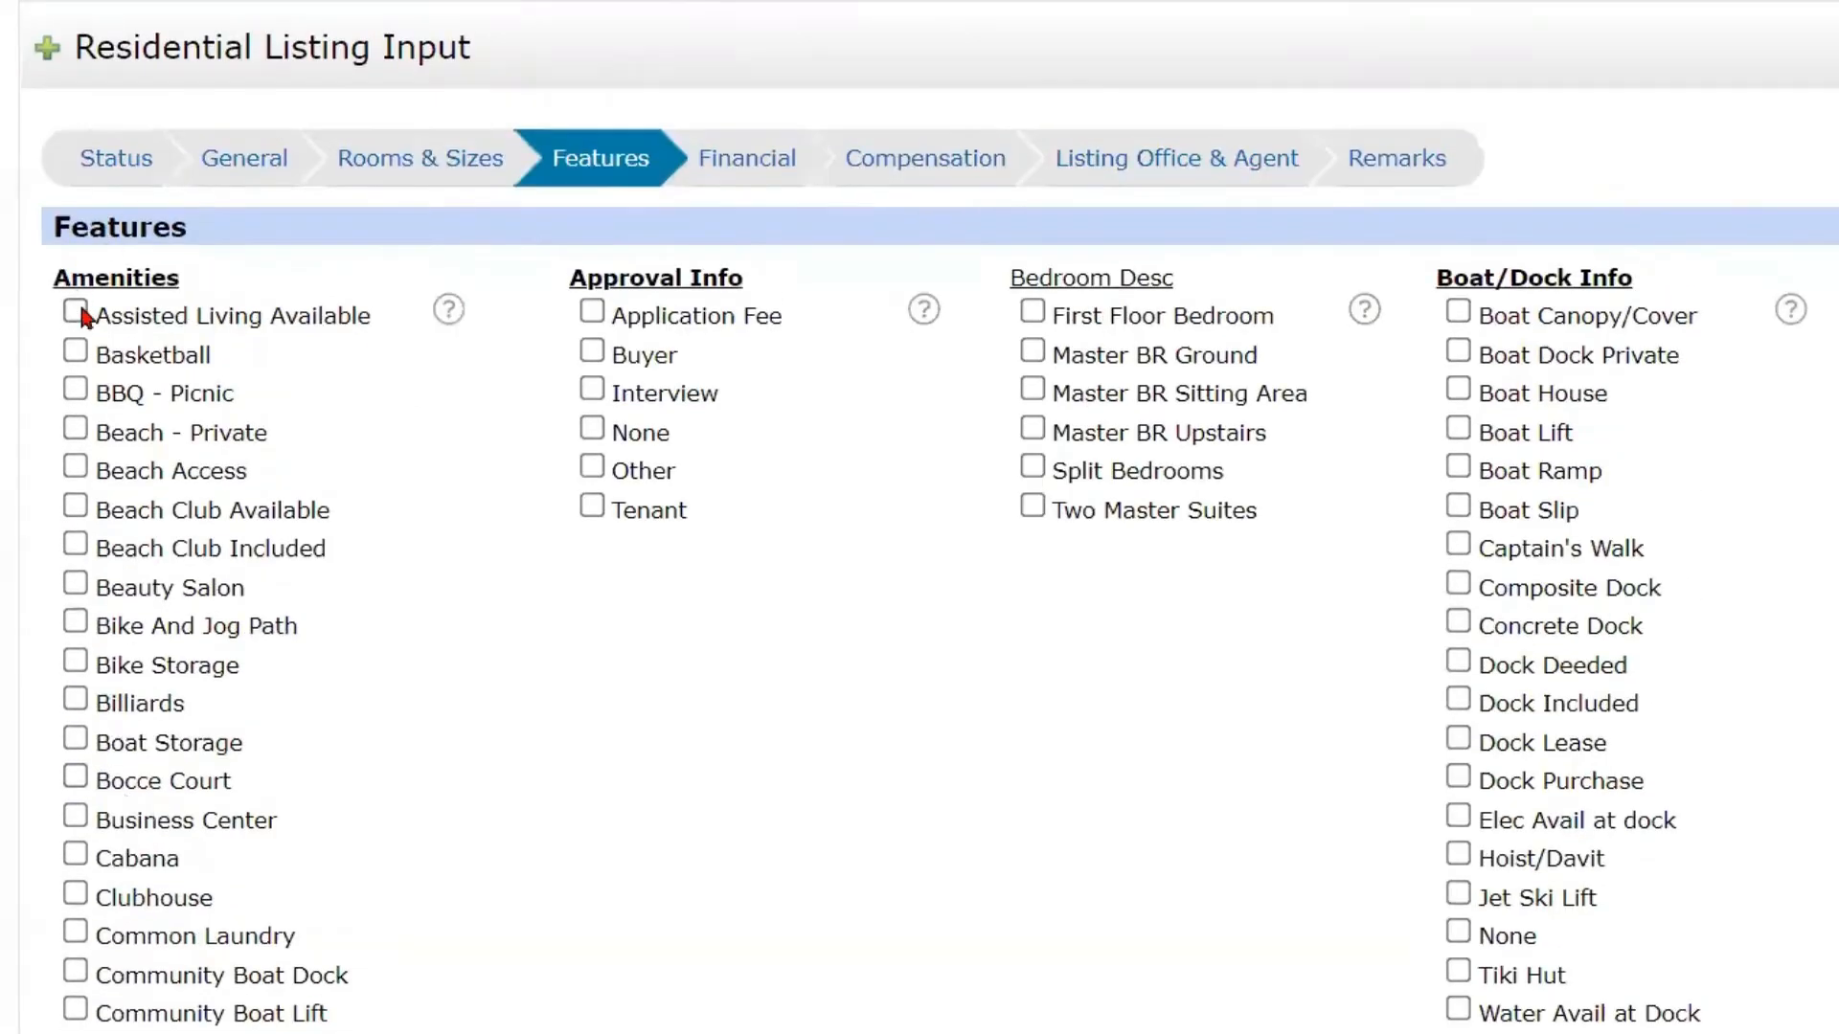
scroll(141, 569, down, 14)
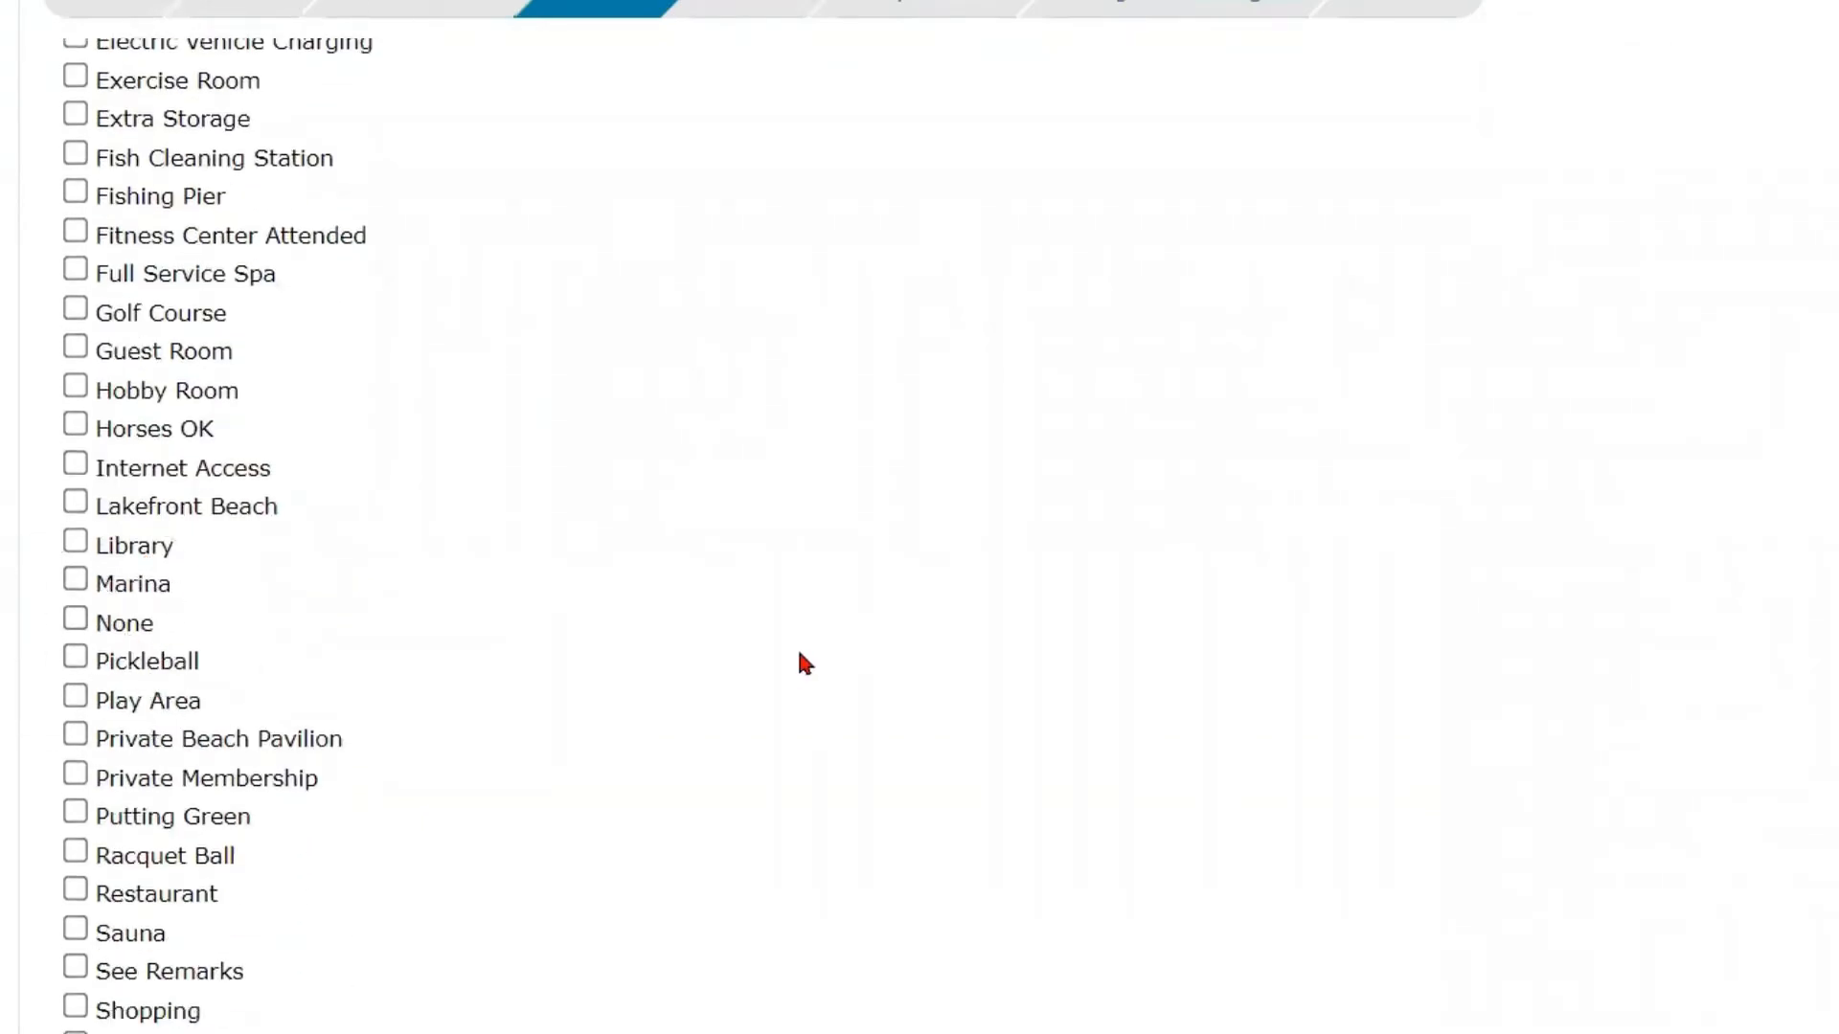
scroll(832, 599, up, 5)
scroll(825, 588, up, 9)
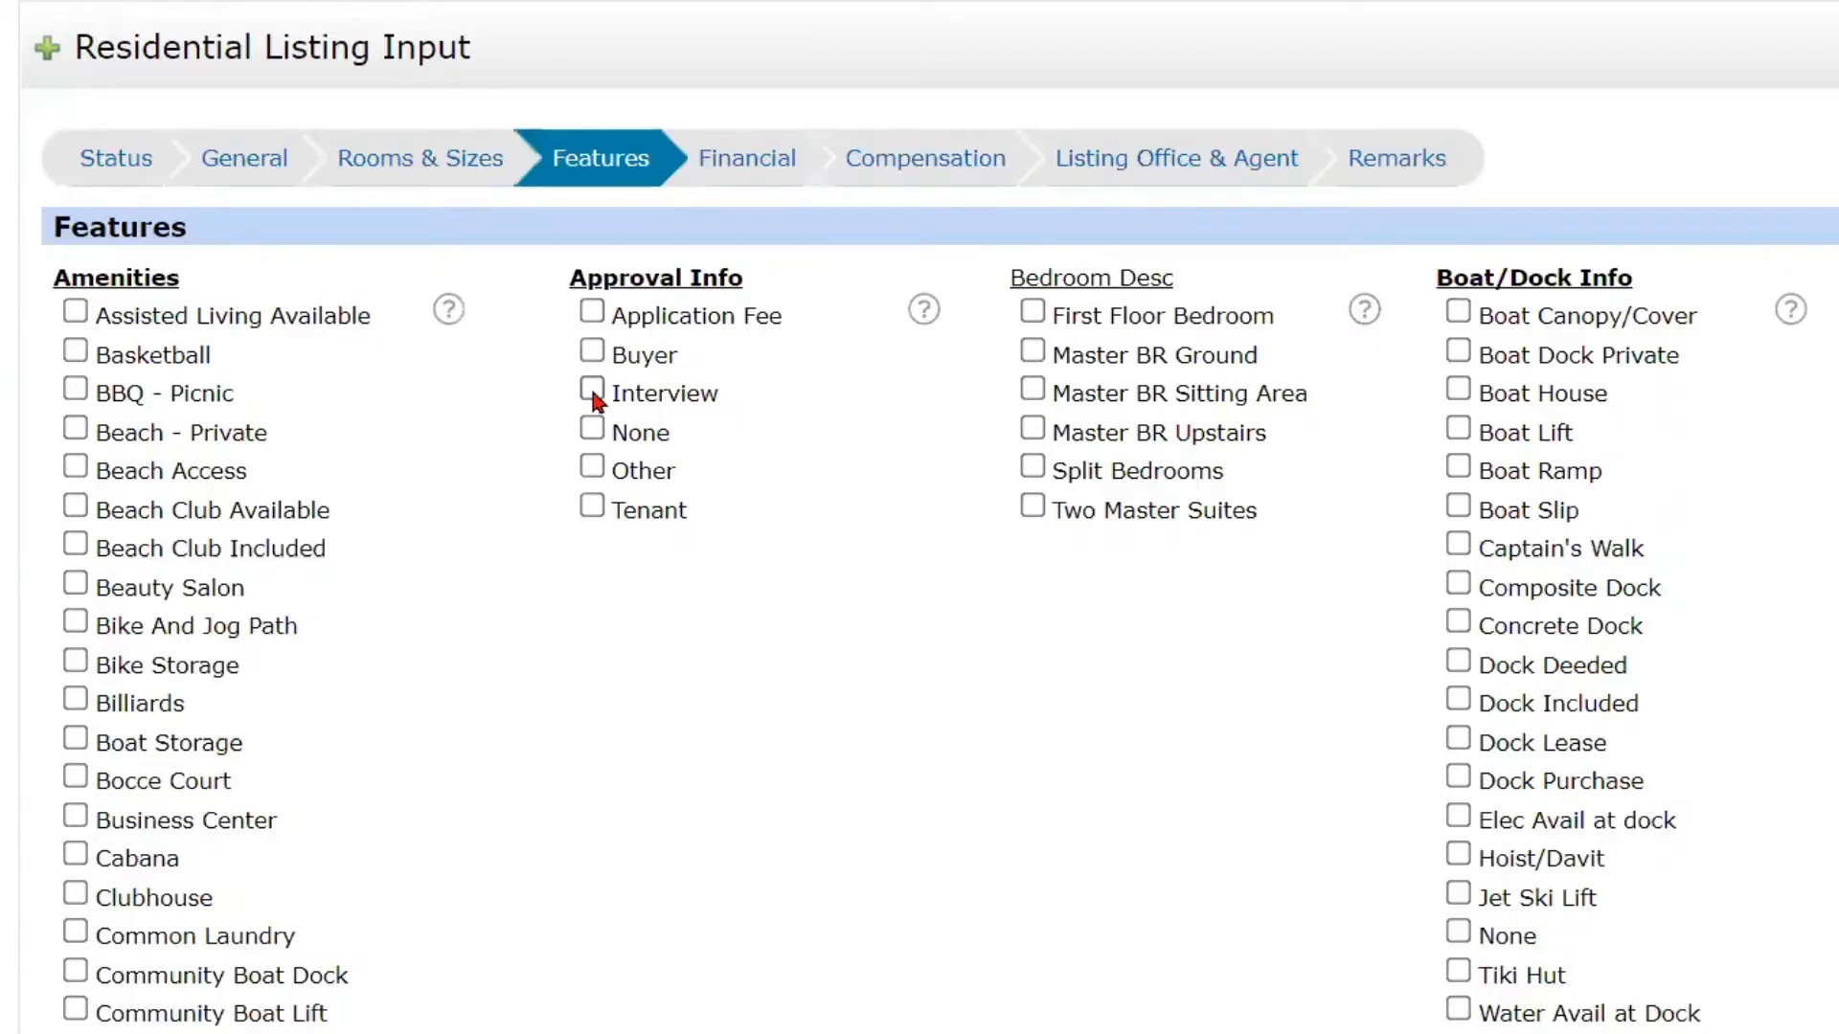
Select None for both Approval Info and Boat/Dock Info in the listing's features
click(592, 432)
scroll(919, 575, down, 1)
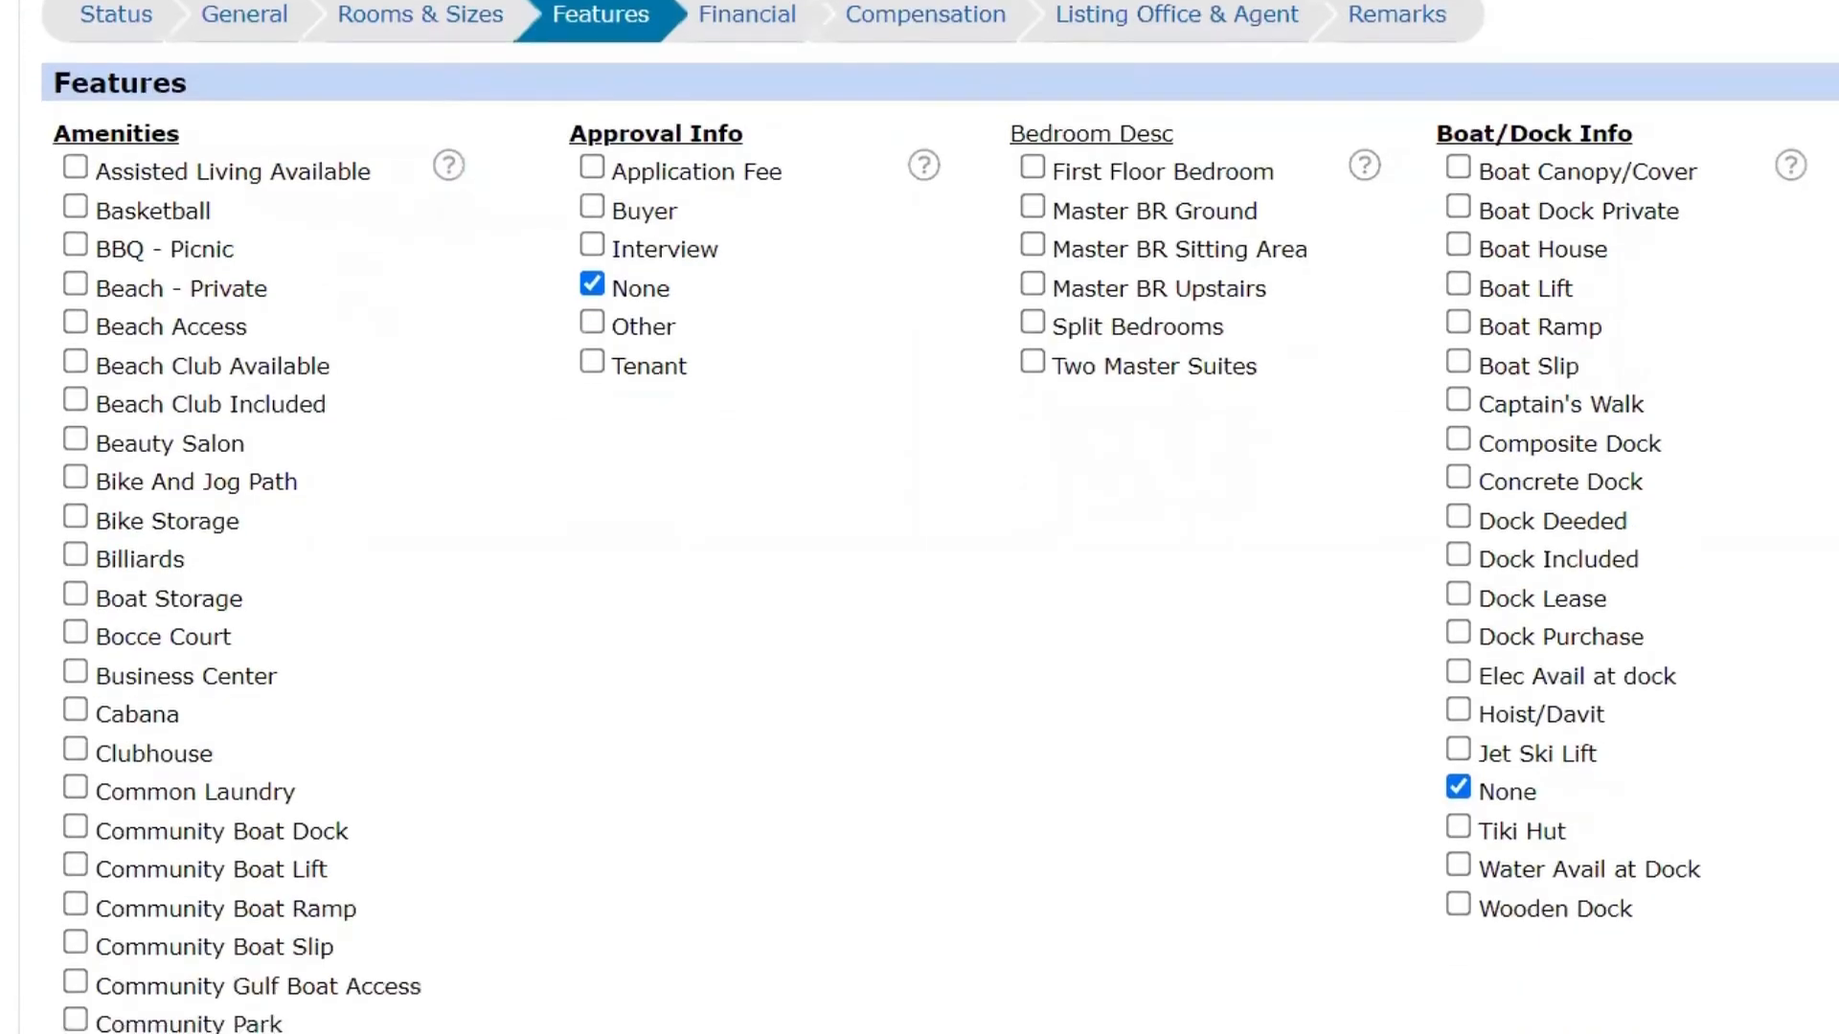
scroll(1570, 794, down, 5)
scroll(1328, 747, down, 9)
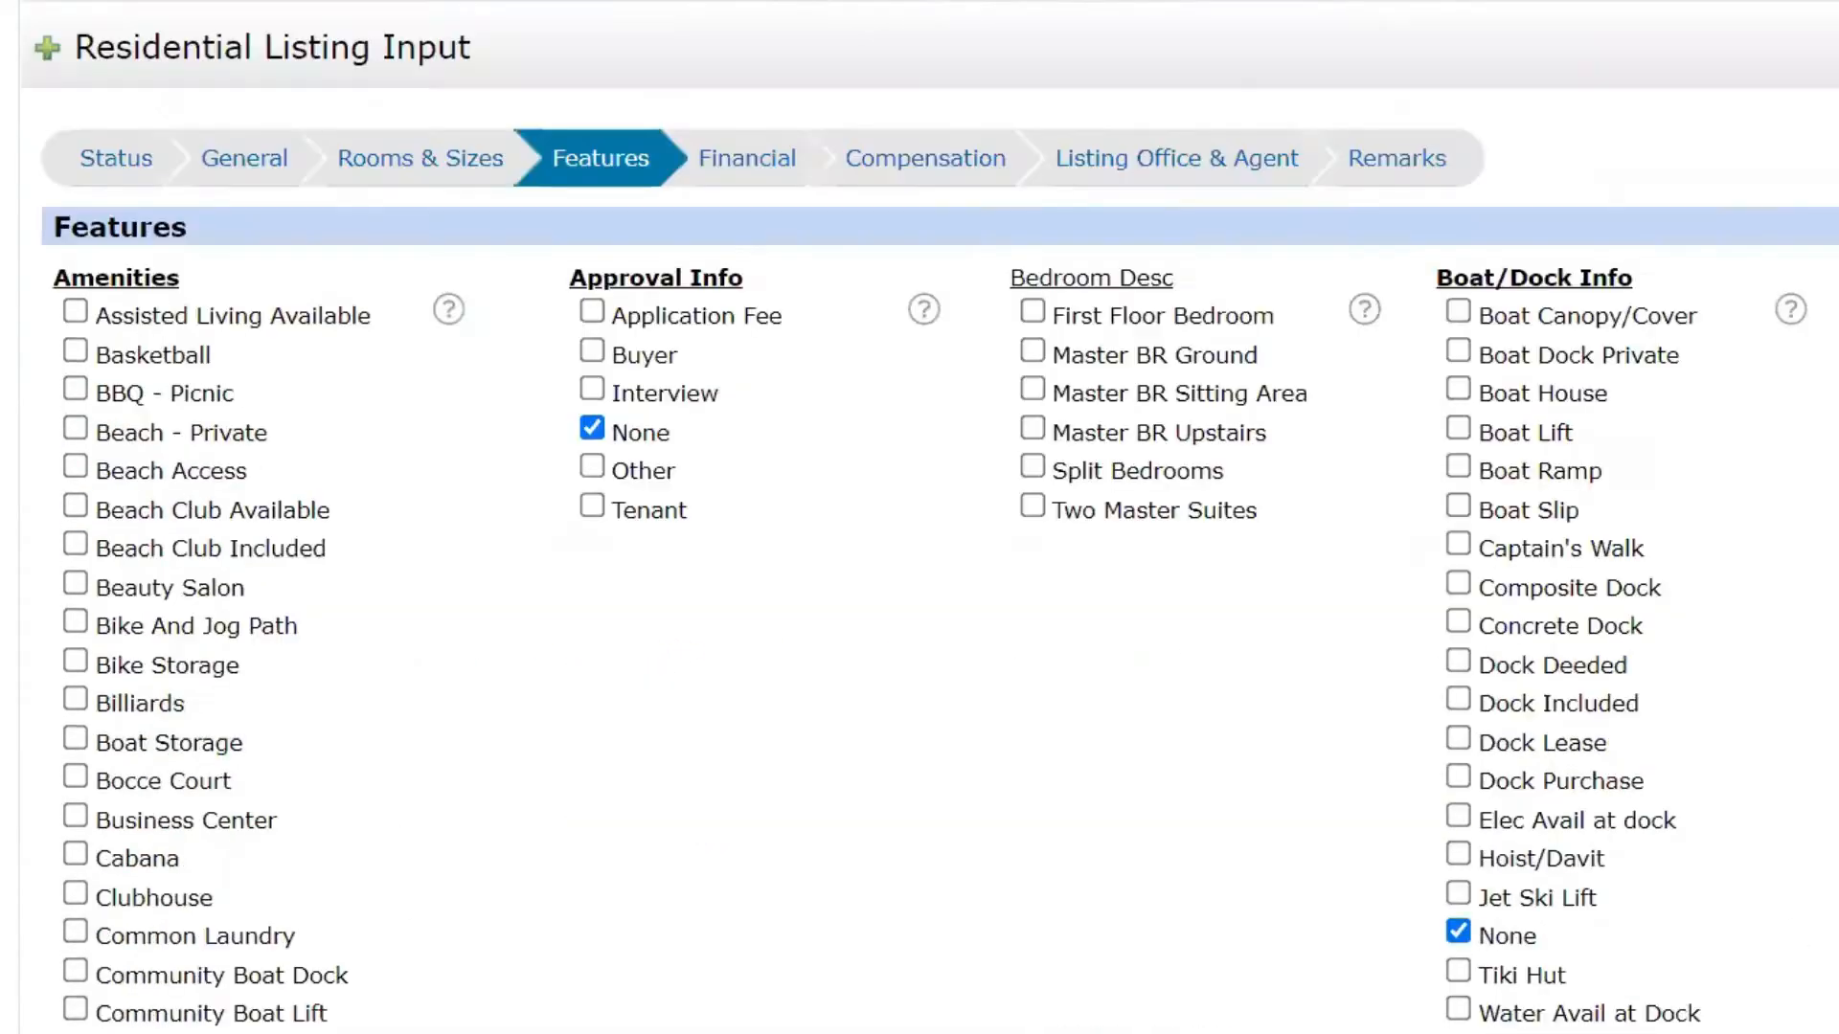
Mark the listing's Community Type as Gated
scroll(213, 567, down, 2)
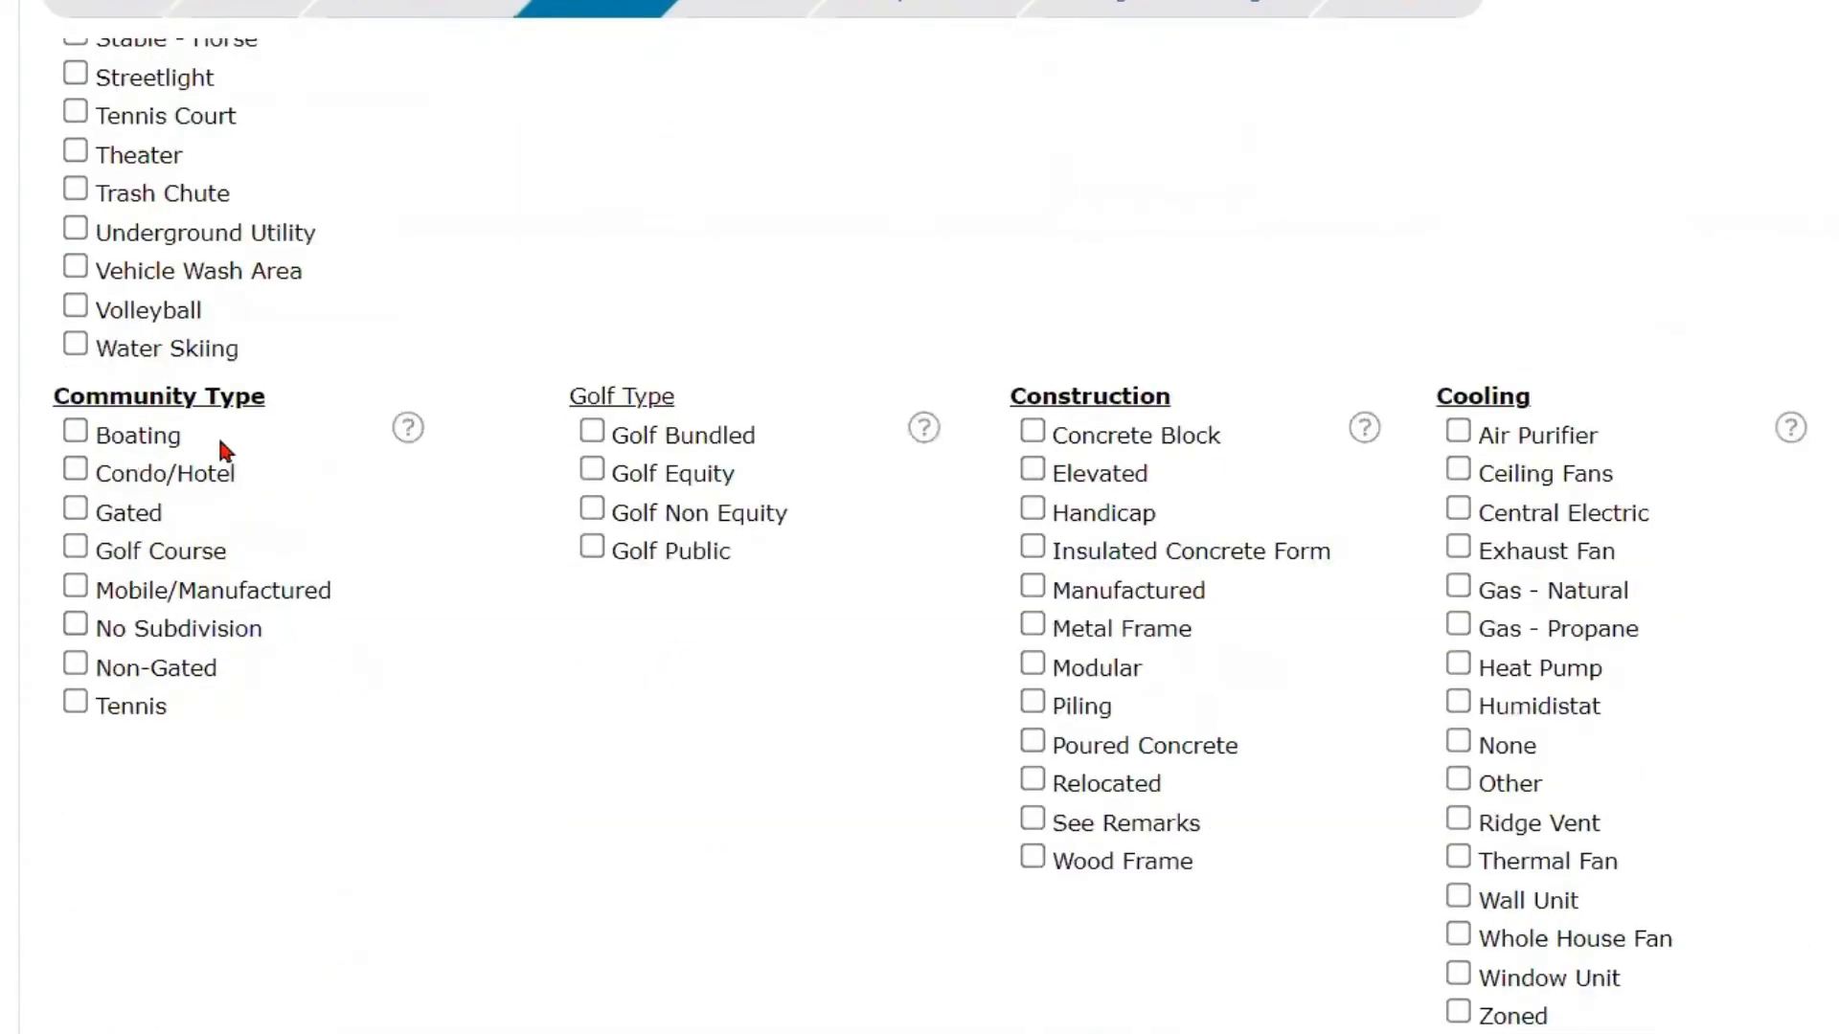
click(128, 512)
scroll(841, 623, up, 3)
scroll(957, 556, down, 3)
Select Wood Frame under Construction and Central Electric under Cooling
scroll(1195, 437, down, 1)
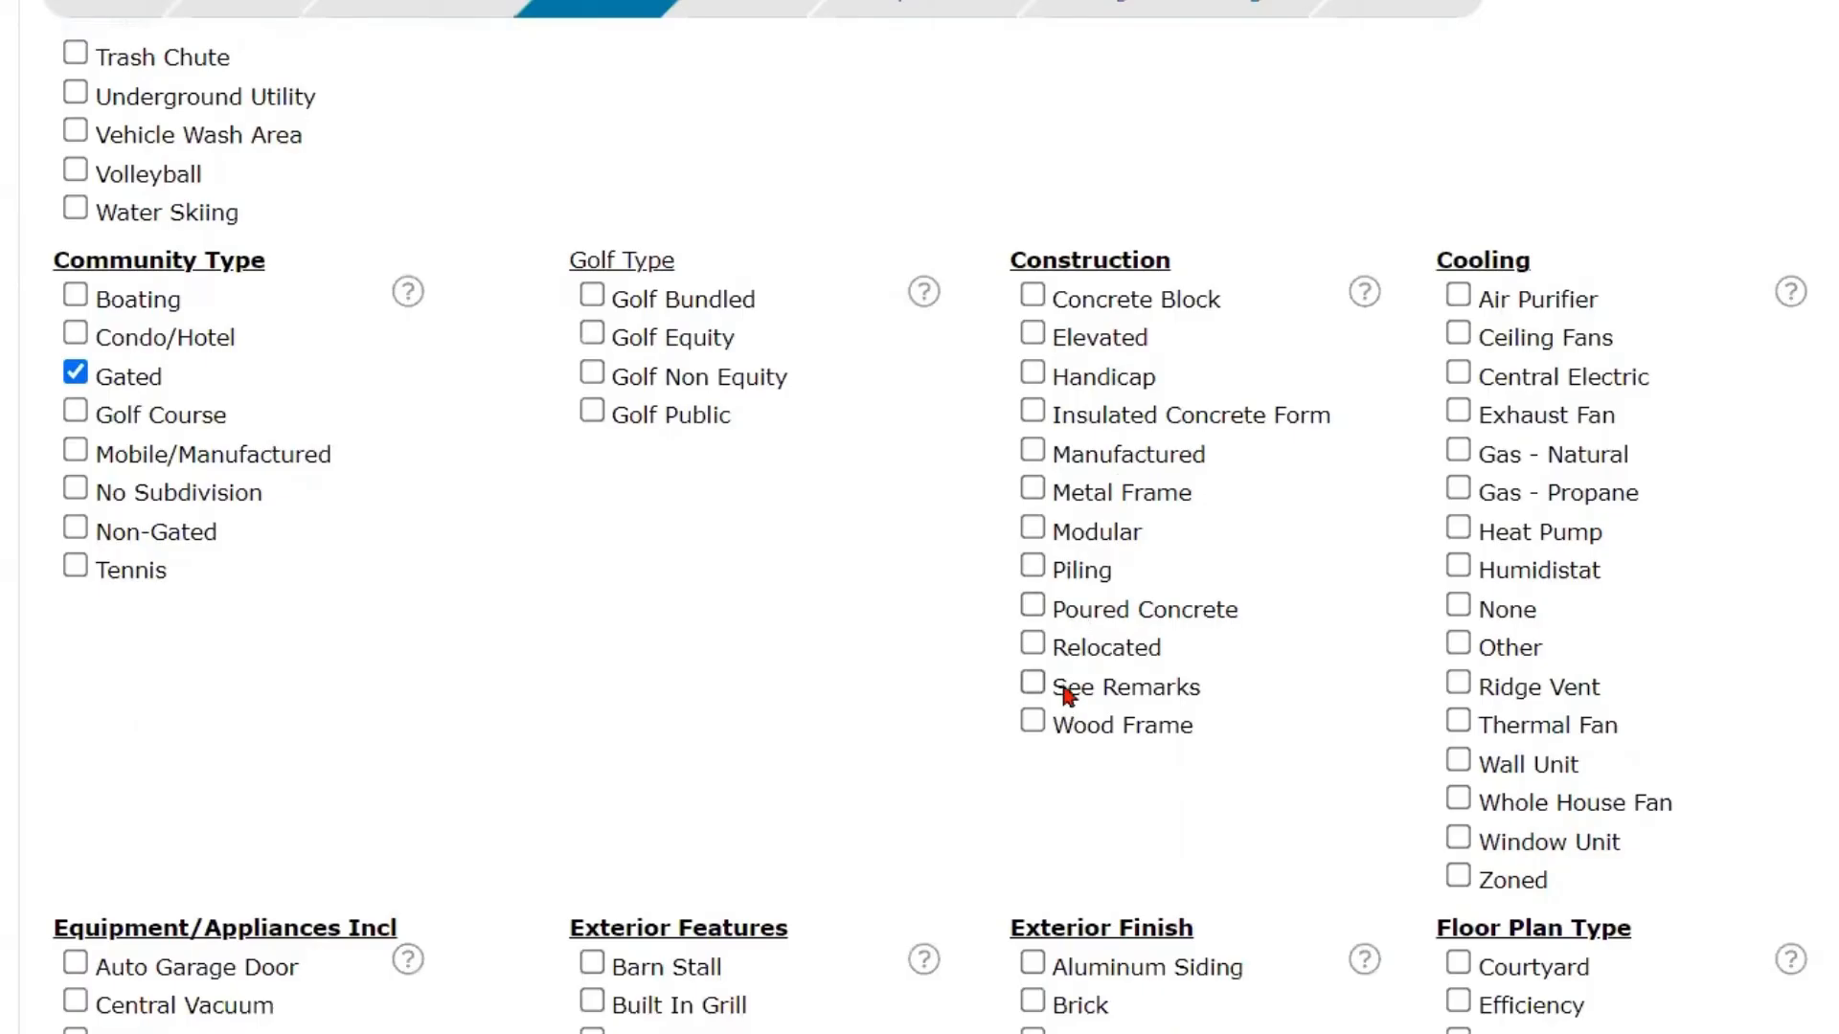
click(1032, 720)
click(1471, 375)
Select Dishwasher under Equipment/Appliances Incl and review the other appliance options
scroll(734, 473, down, 6)
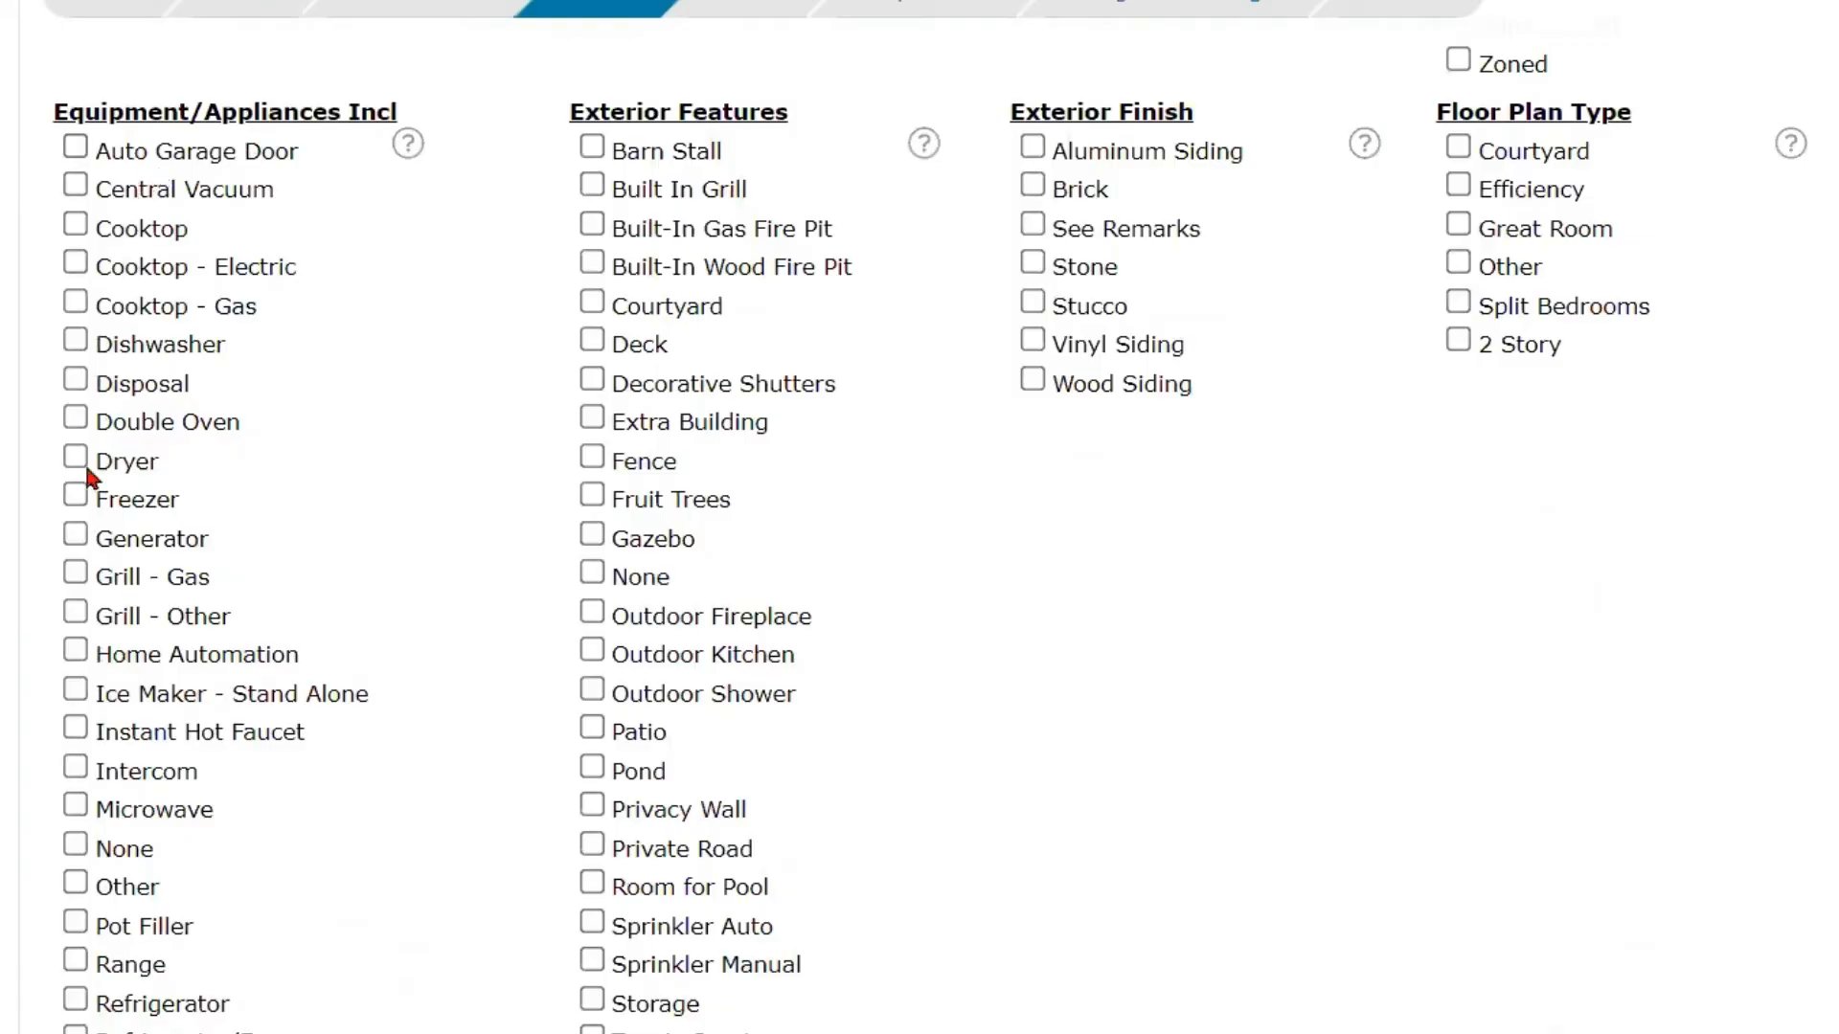
click(74, 339)
scroll(141, 288, down, 3)
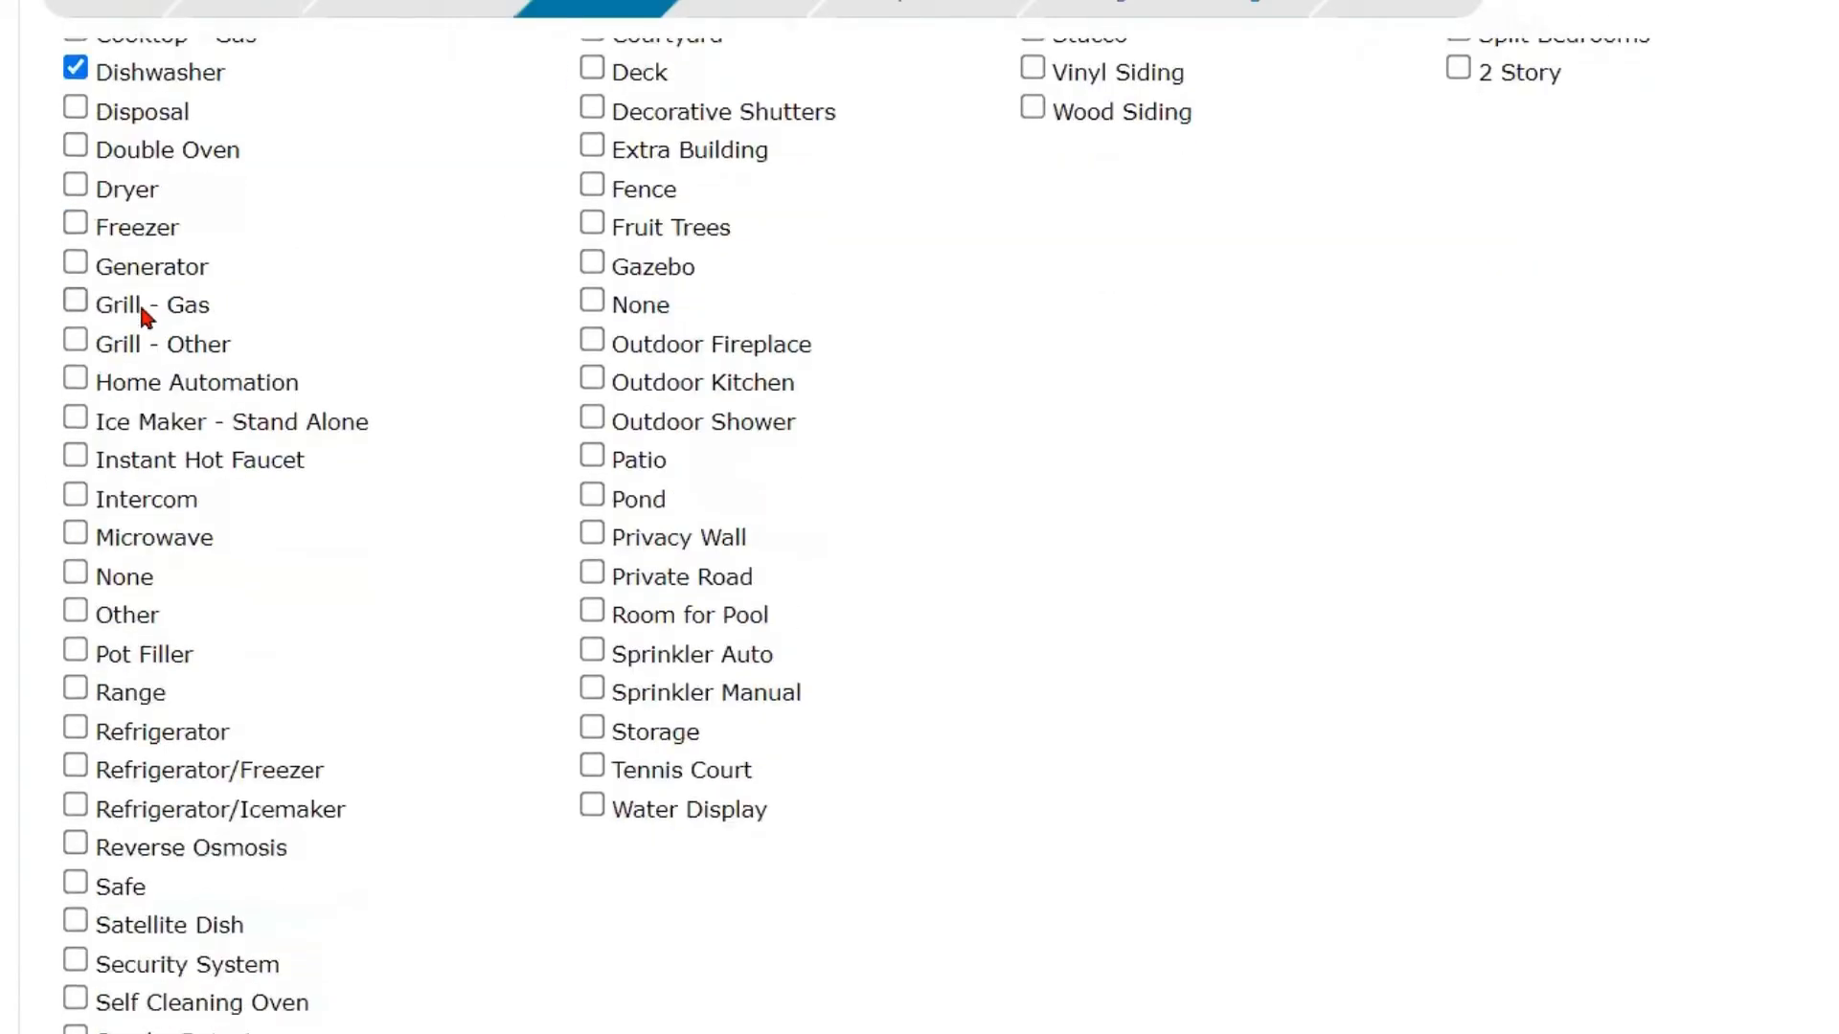
scroll(137, 326, down, 5)
scroll(135, 350, up, 6)
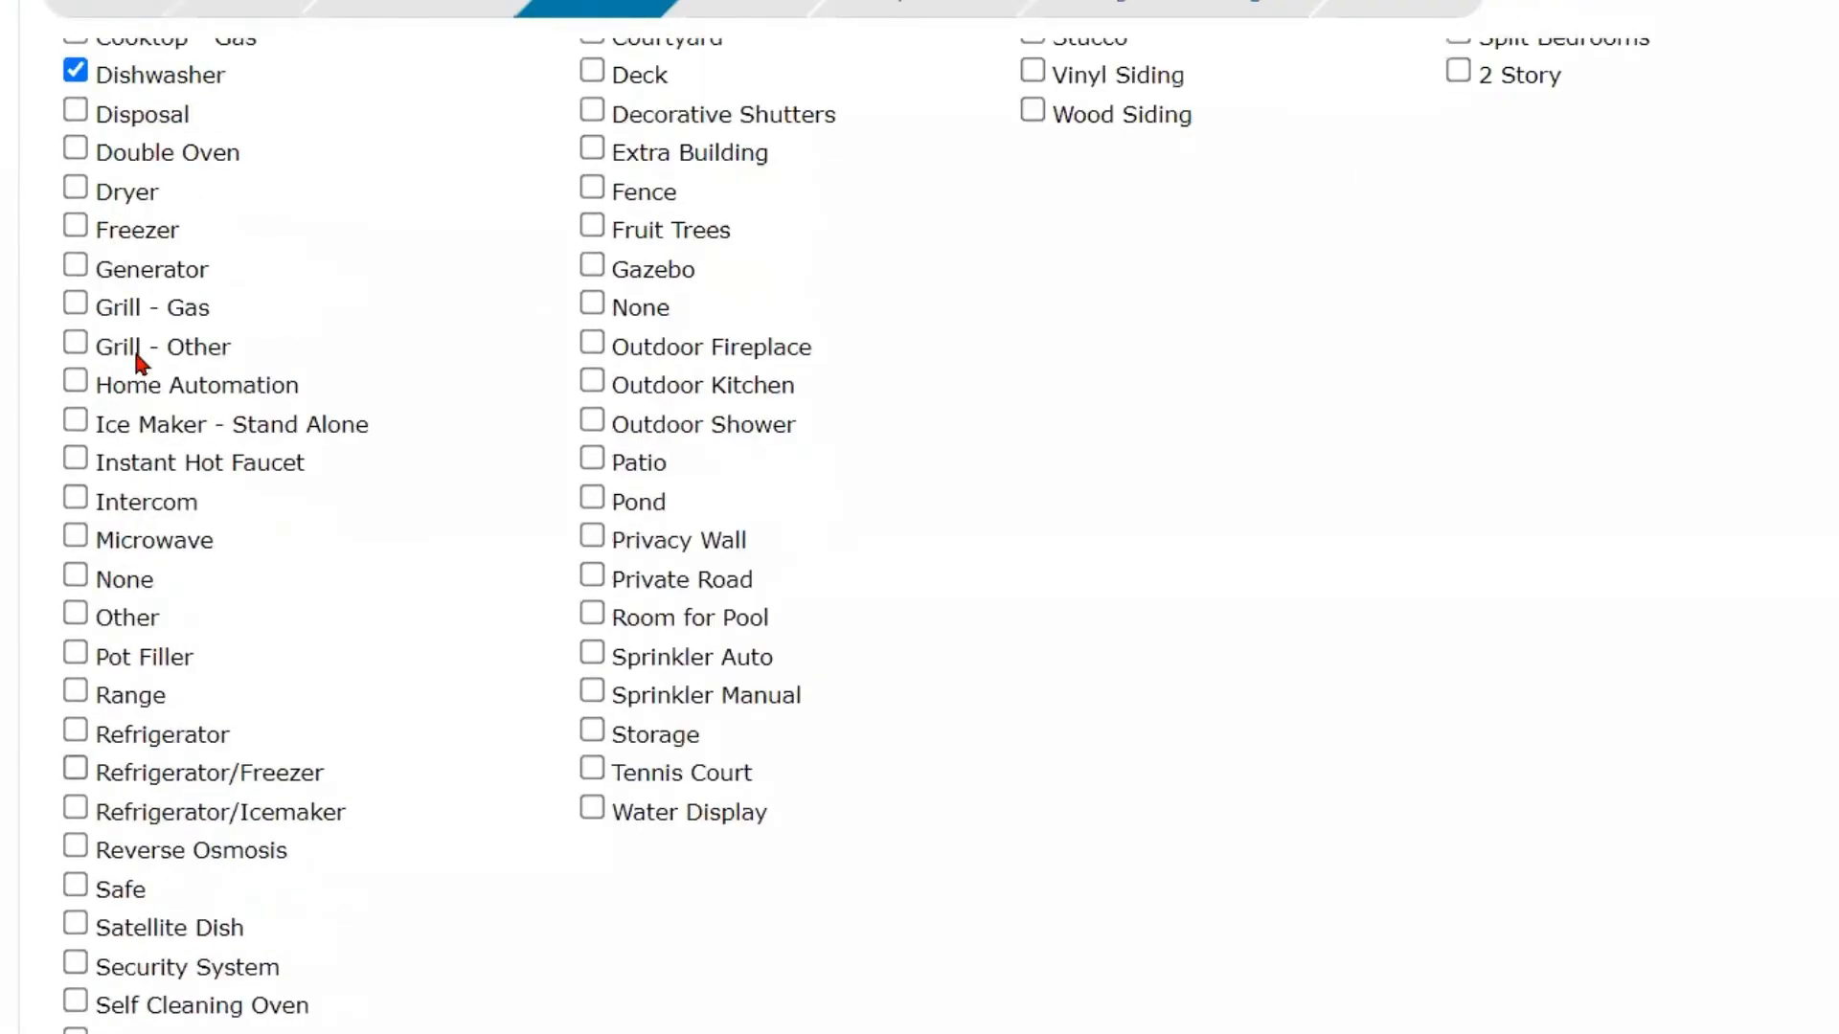
scroll(141, 335, up, 2)
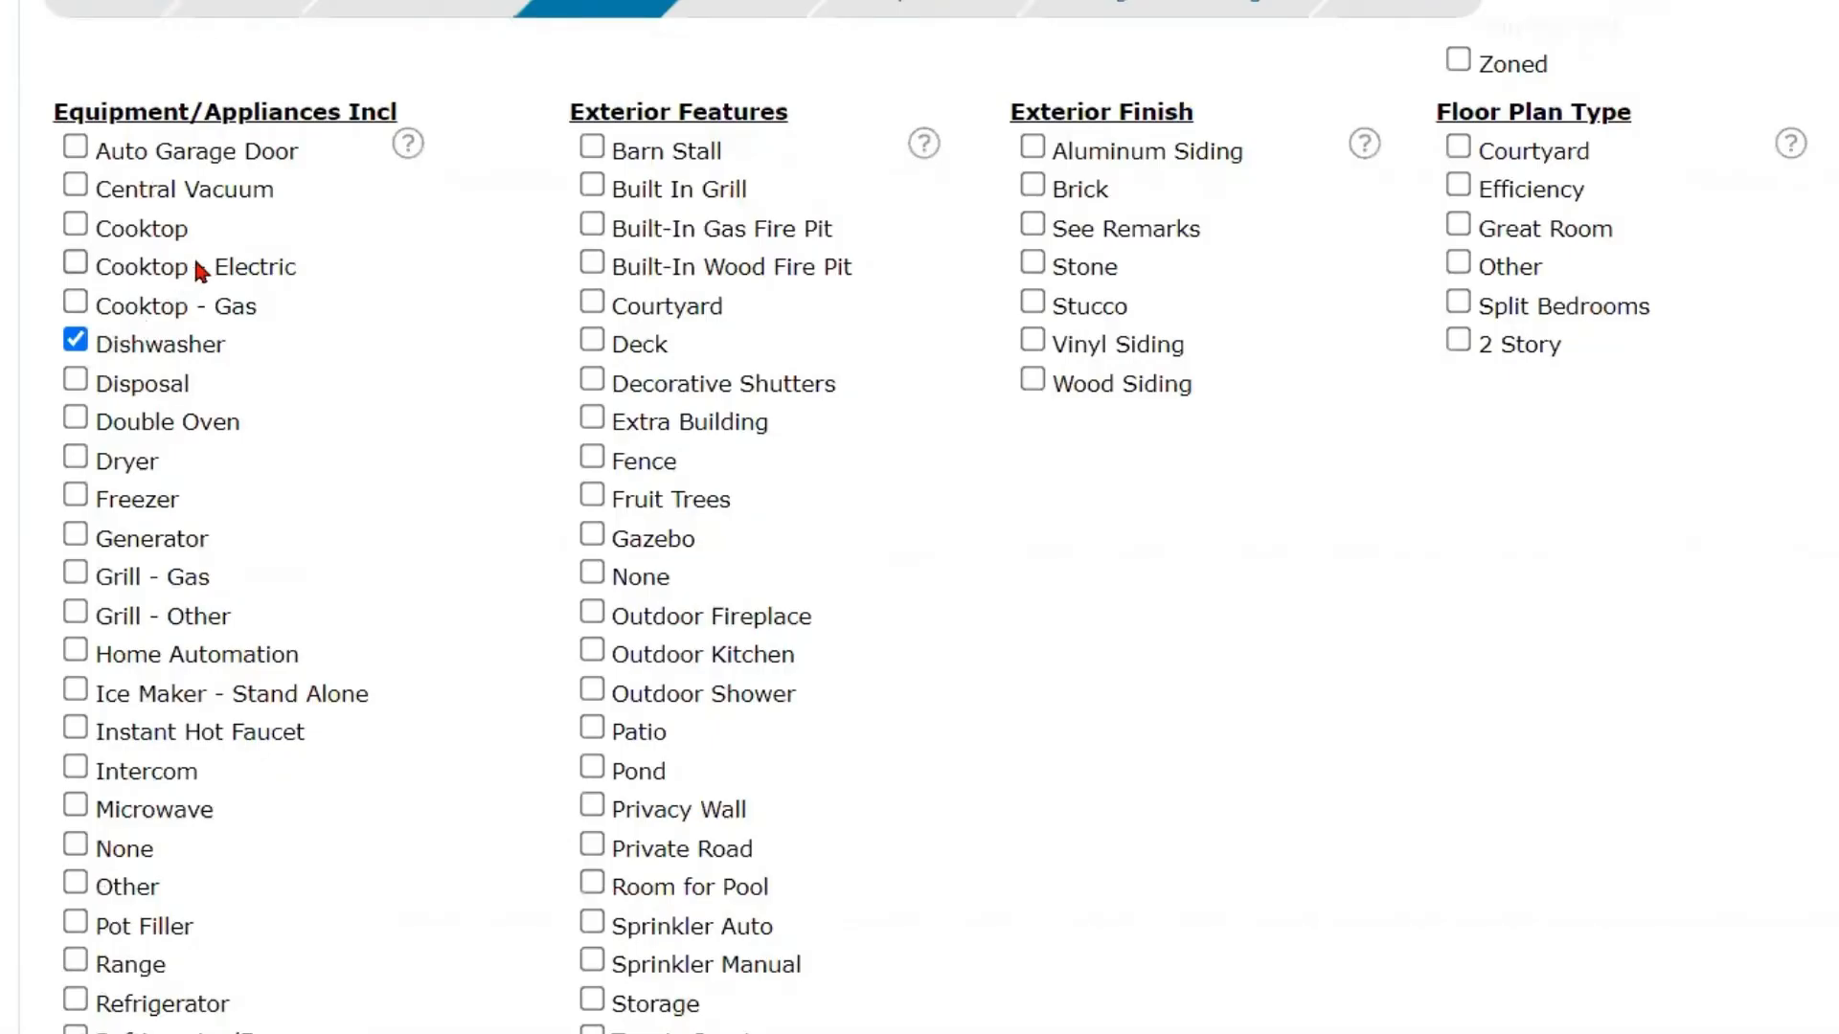
scroll(188, 300, down, 3)
scroll(186, 305, up, 3)
scroll(251, 302, down, 1)
scroll(247, 303, up, 1)
Select None under Exterior Features and Stucco under Exterior Finish
click(593, 572)
click(1032, 304)
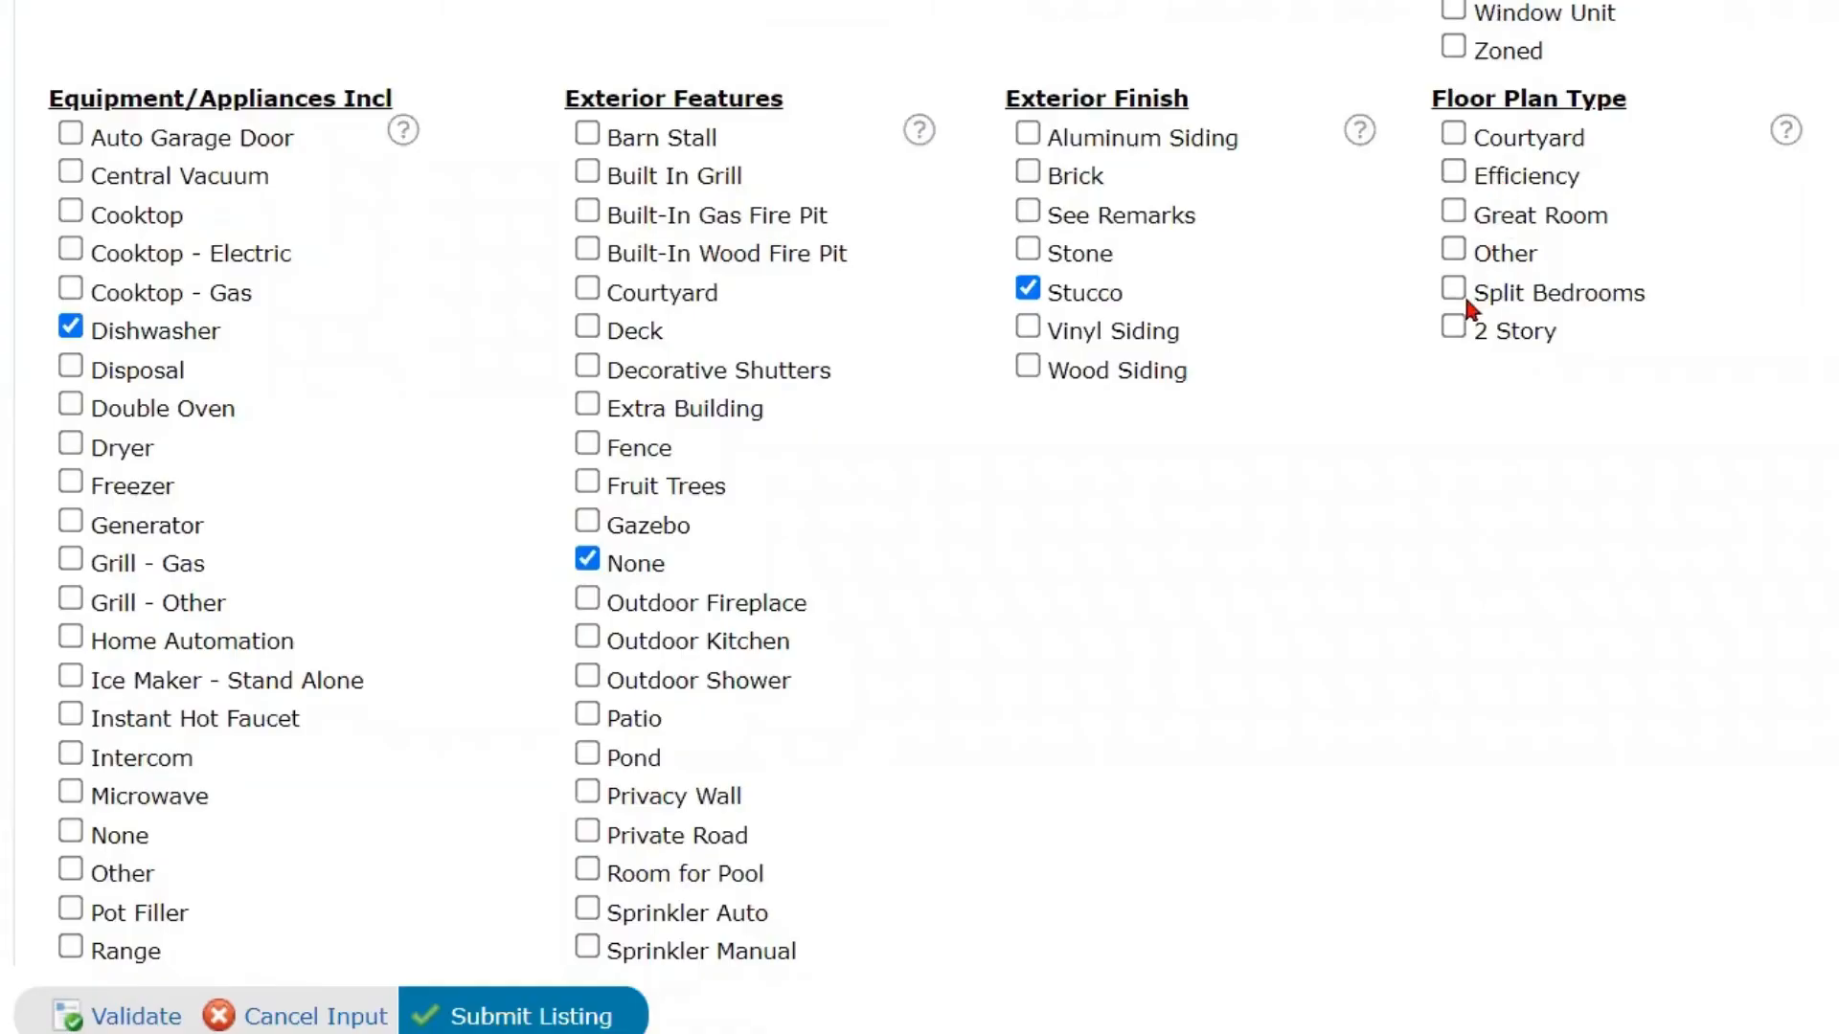
Select Split Bedrooms as the Floor Plan Type, and Tile and Wood under Flooring
click(1456, 291)
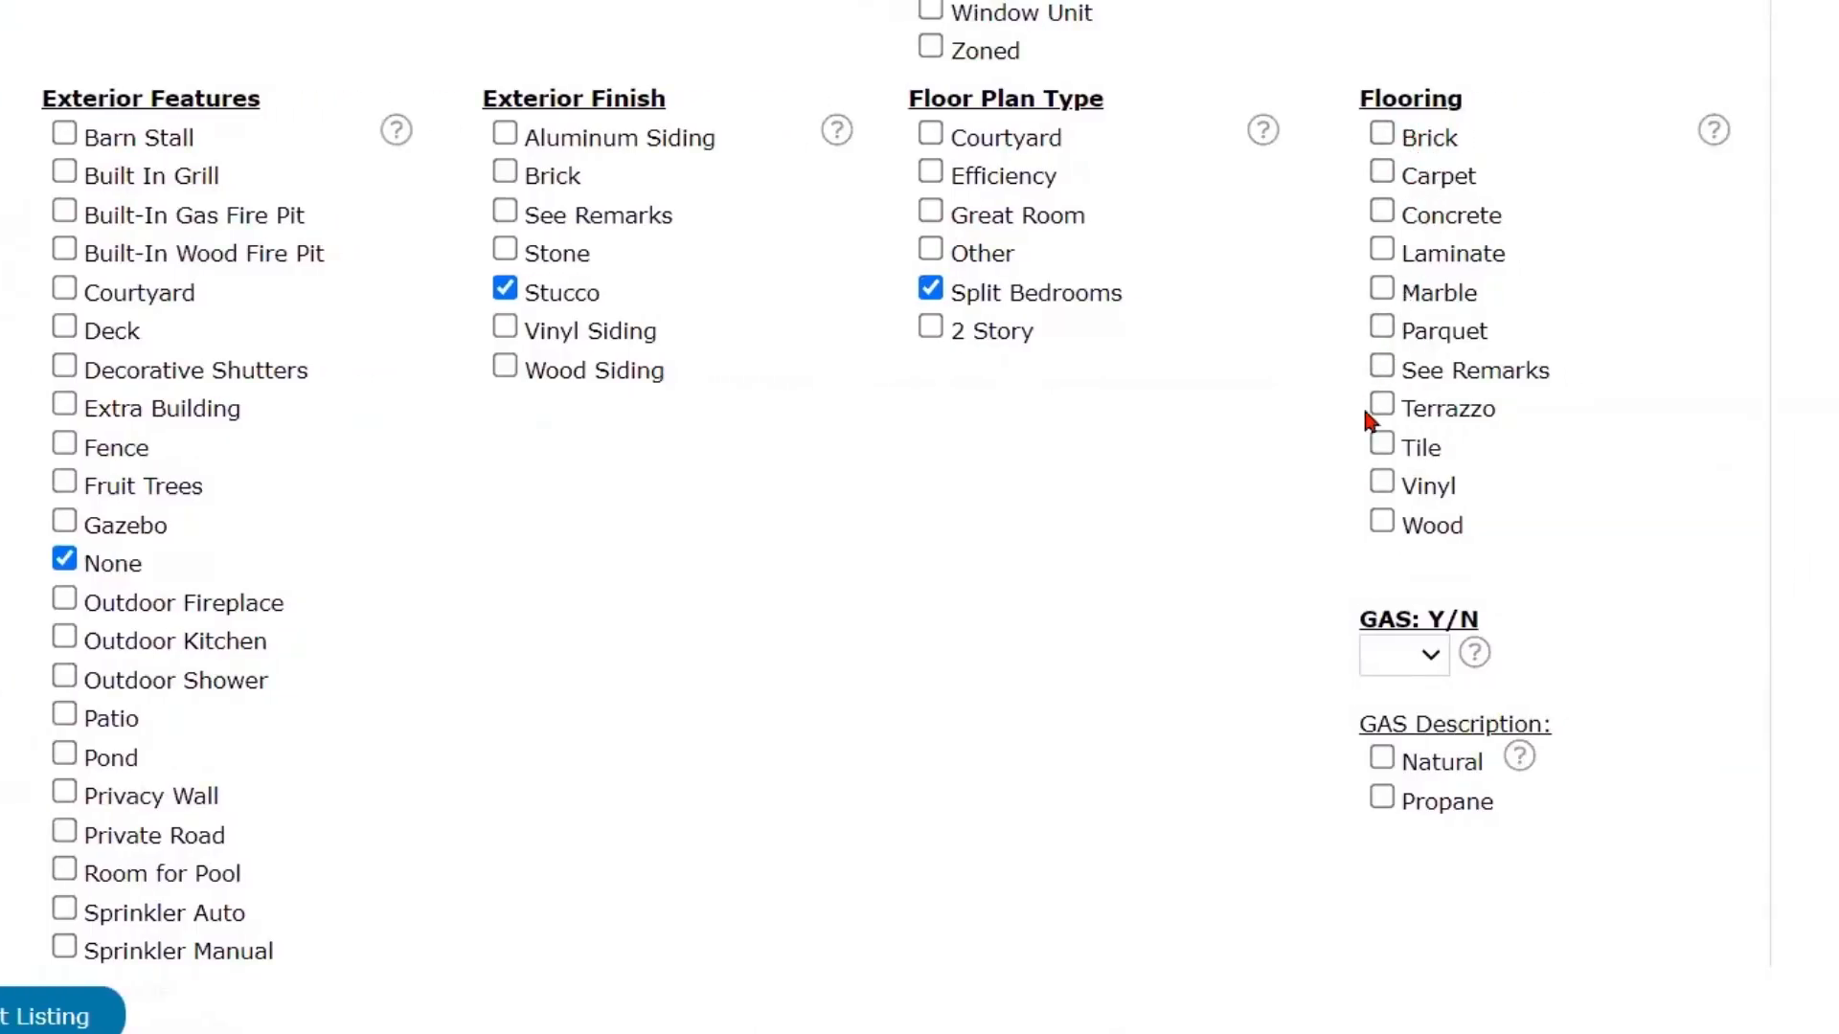
click(1380, 444)
click(1381, 522)
Set the listing's GAS: Y/N field to No
scroll(1584, 443, down, 5)
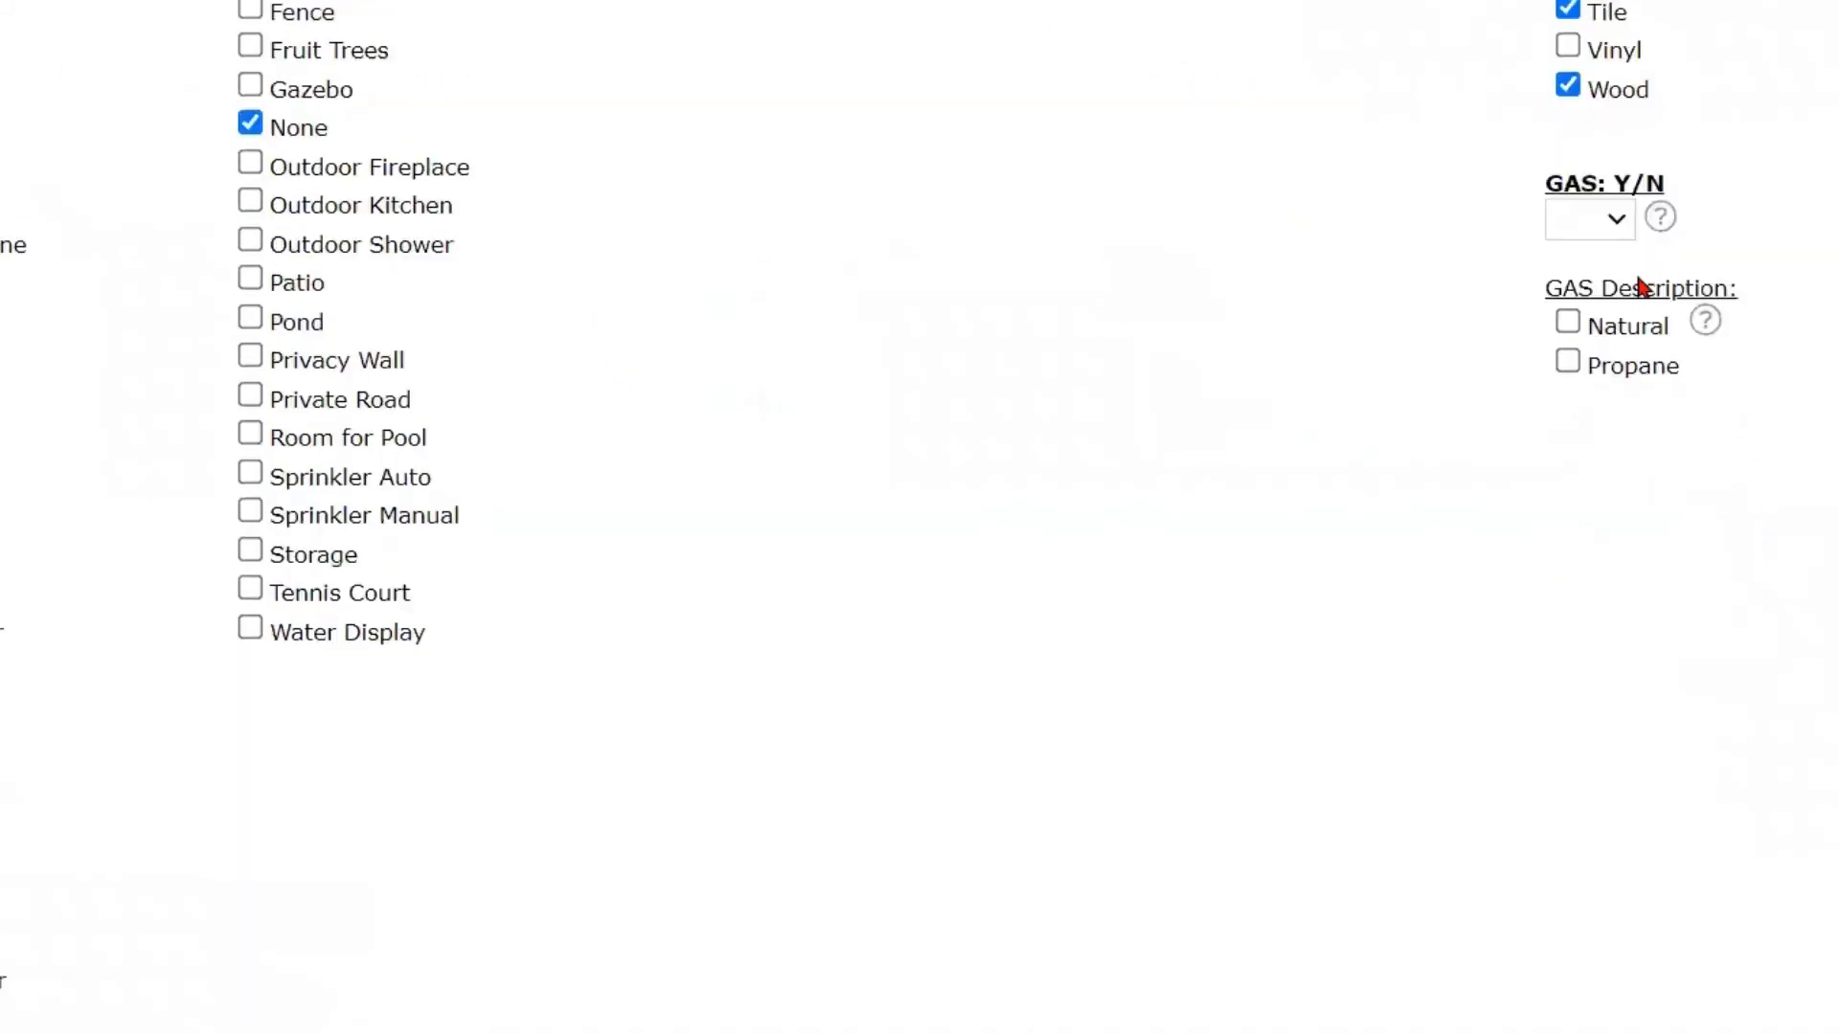
click(1601, 219)
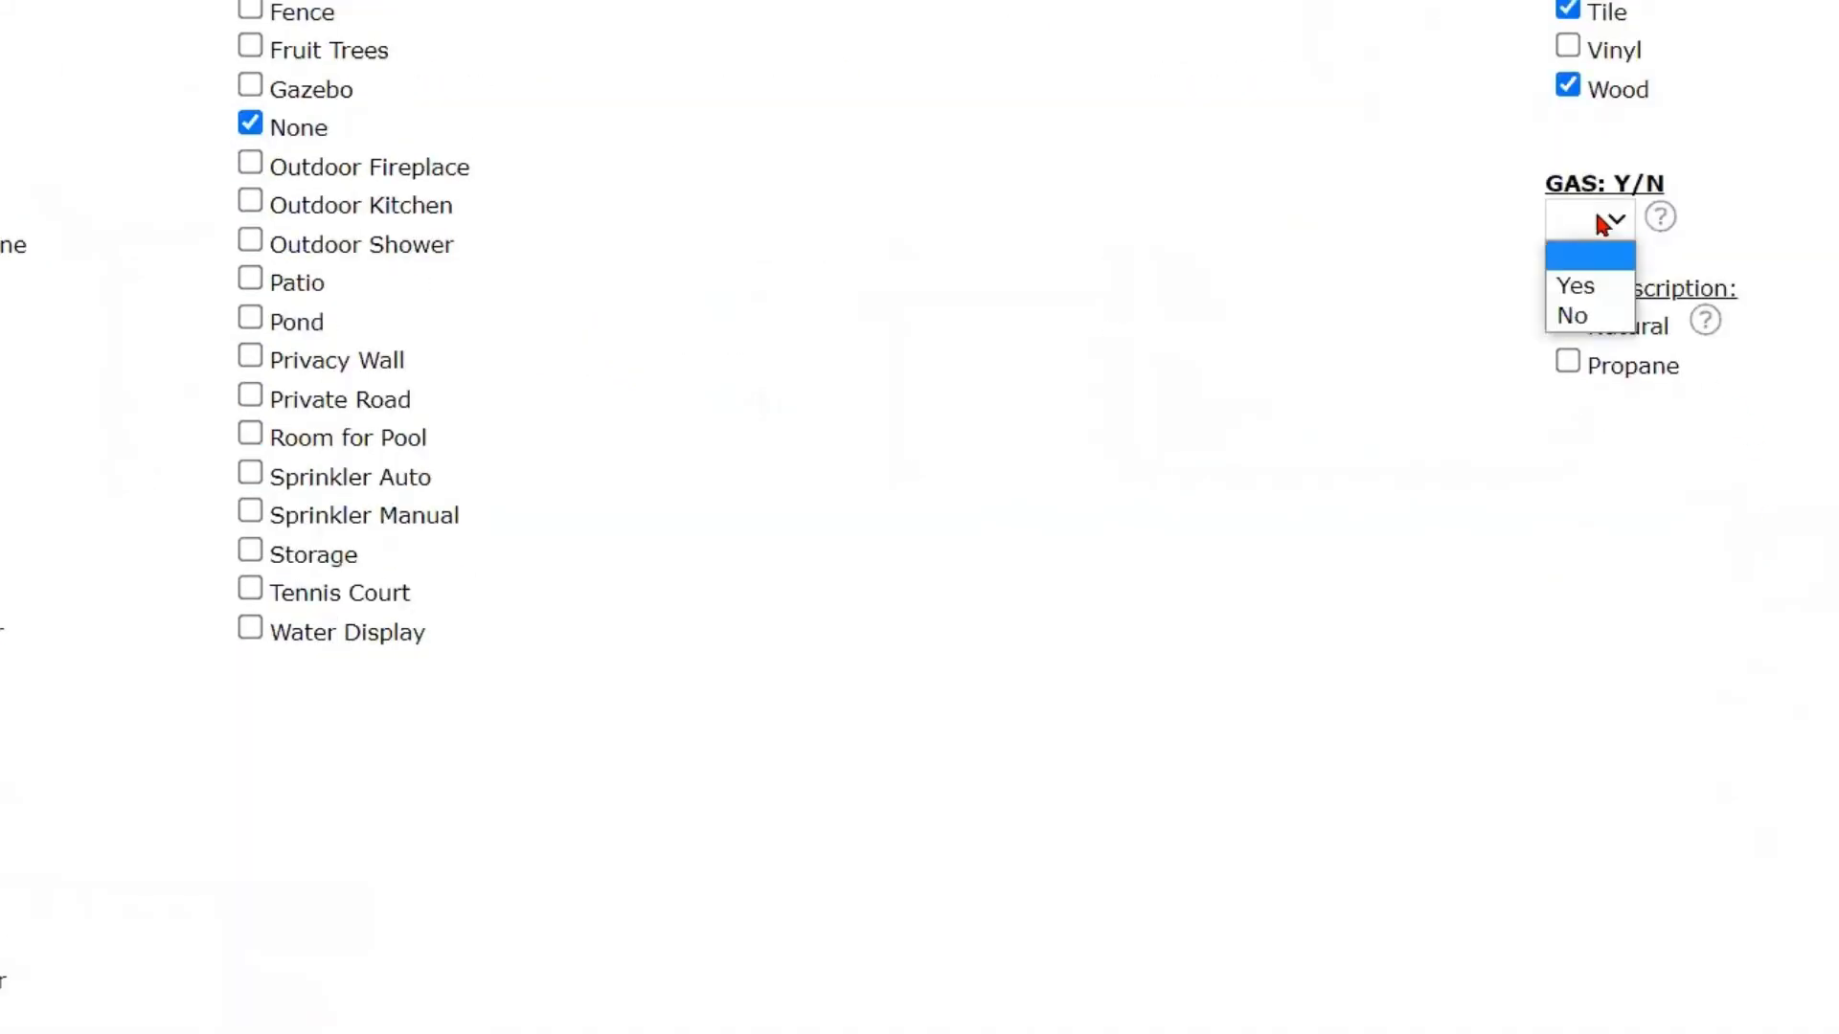
click(1575, 316)
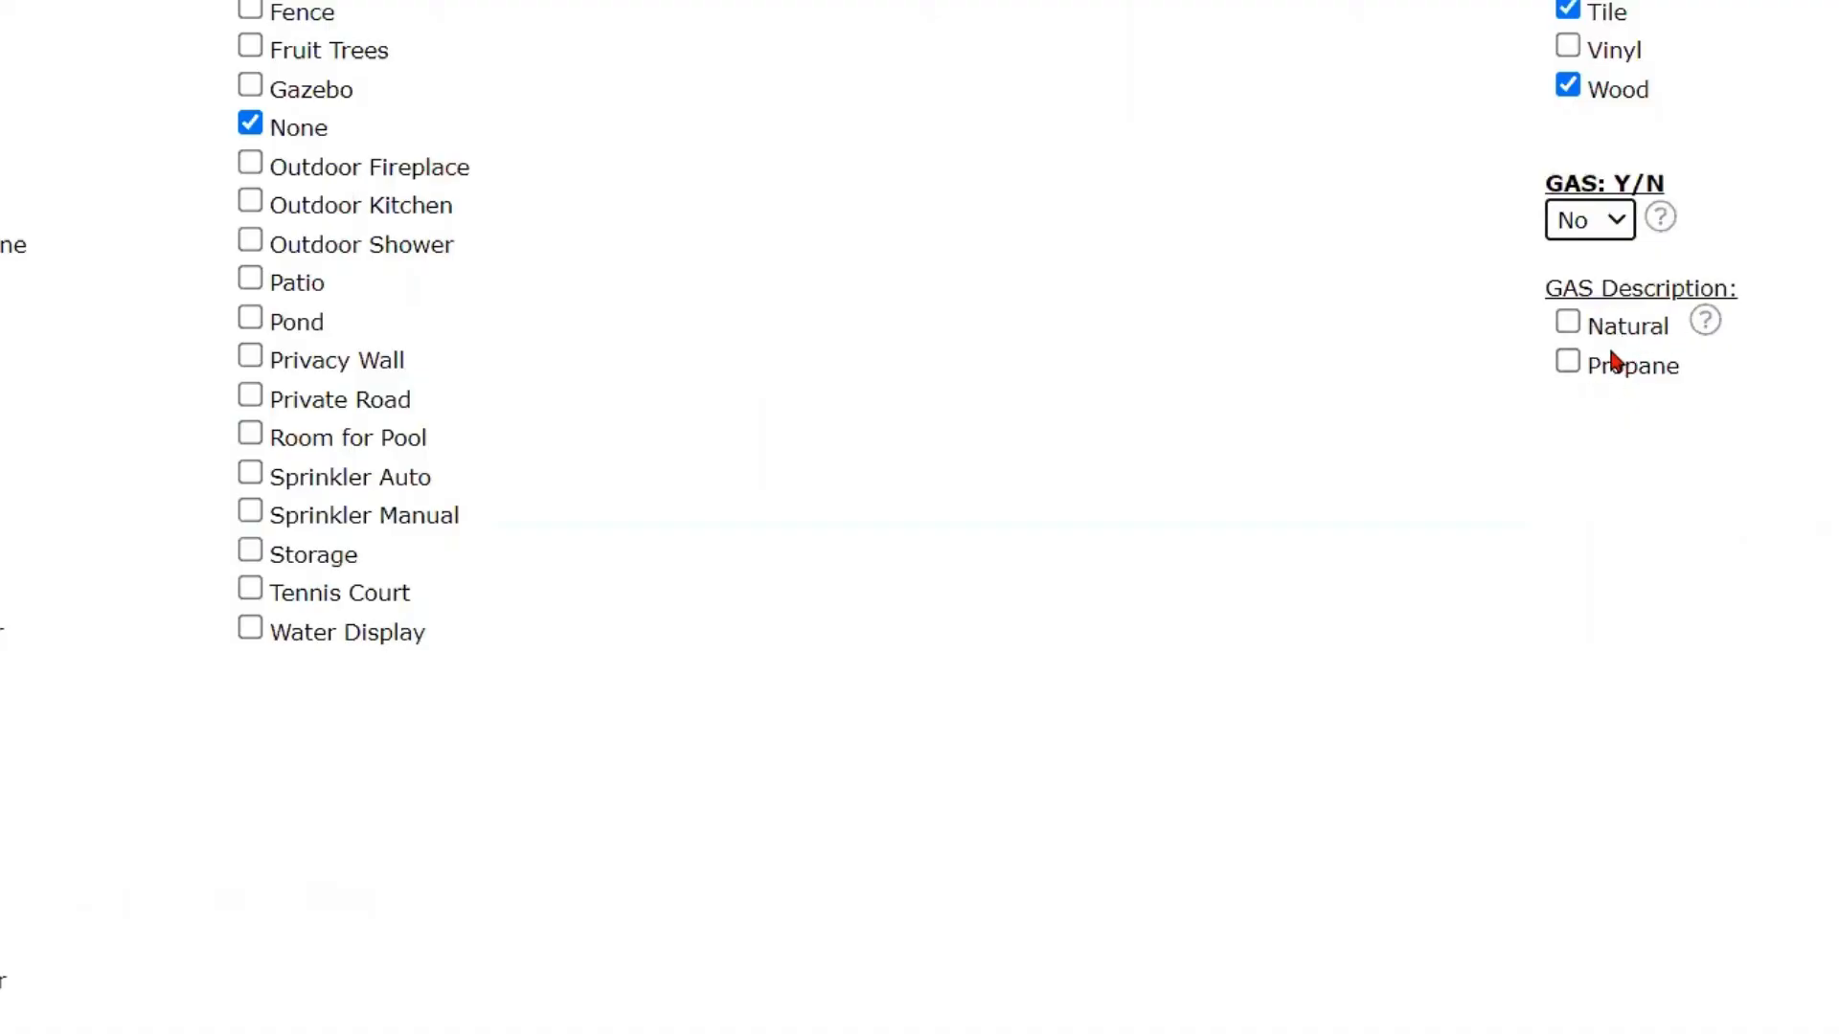
Select Central Electric under Heat and Vaulted Ceiling under Interior Features
scroll(1510, 349, down, 10)
scroll(754, 450, down, 4)
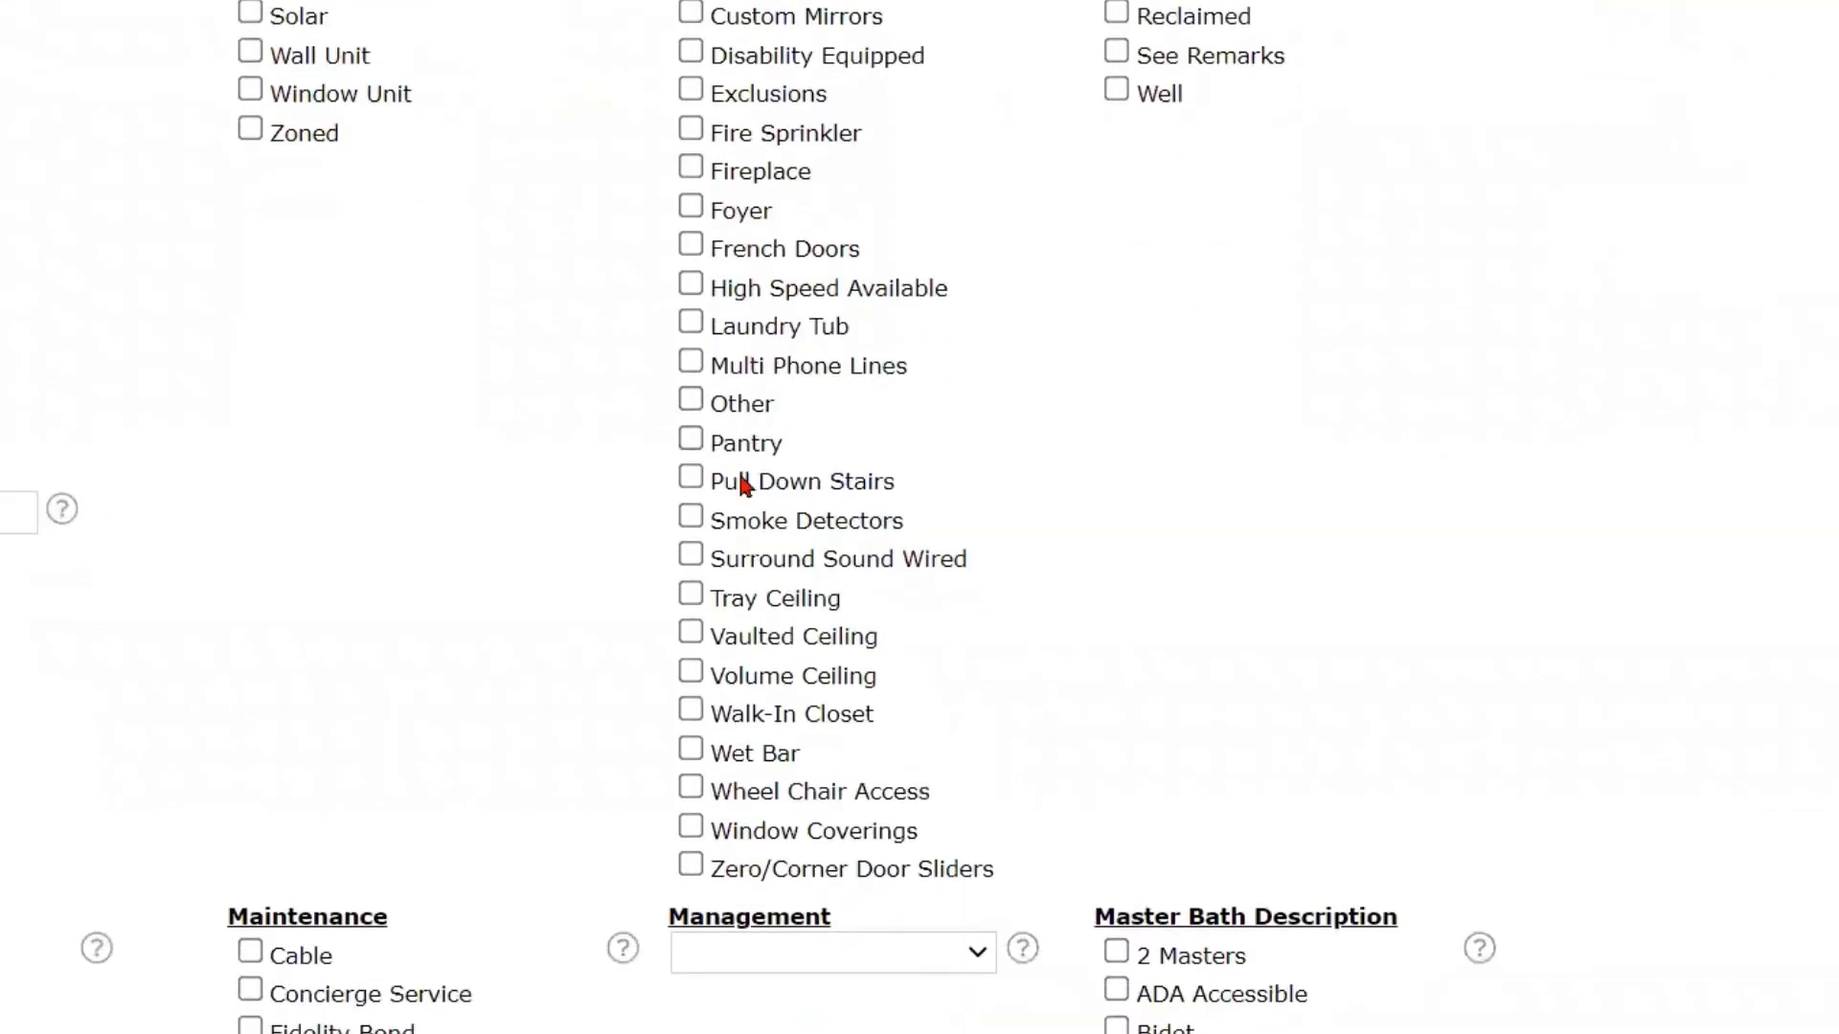
click(690, 634)
scroll(709, 585, up, 3)
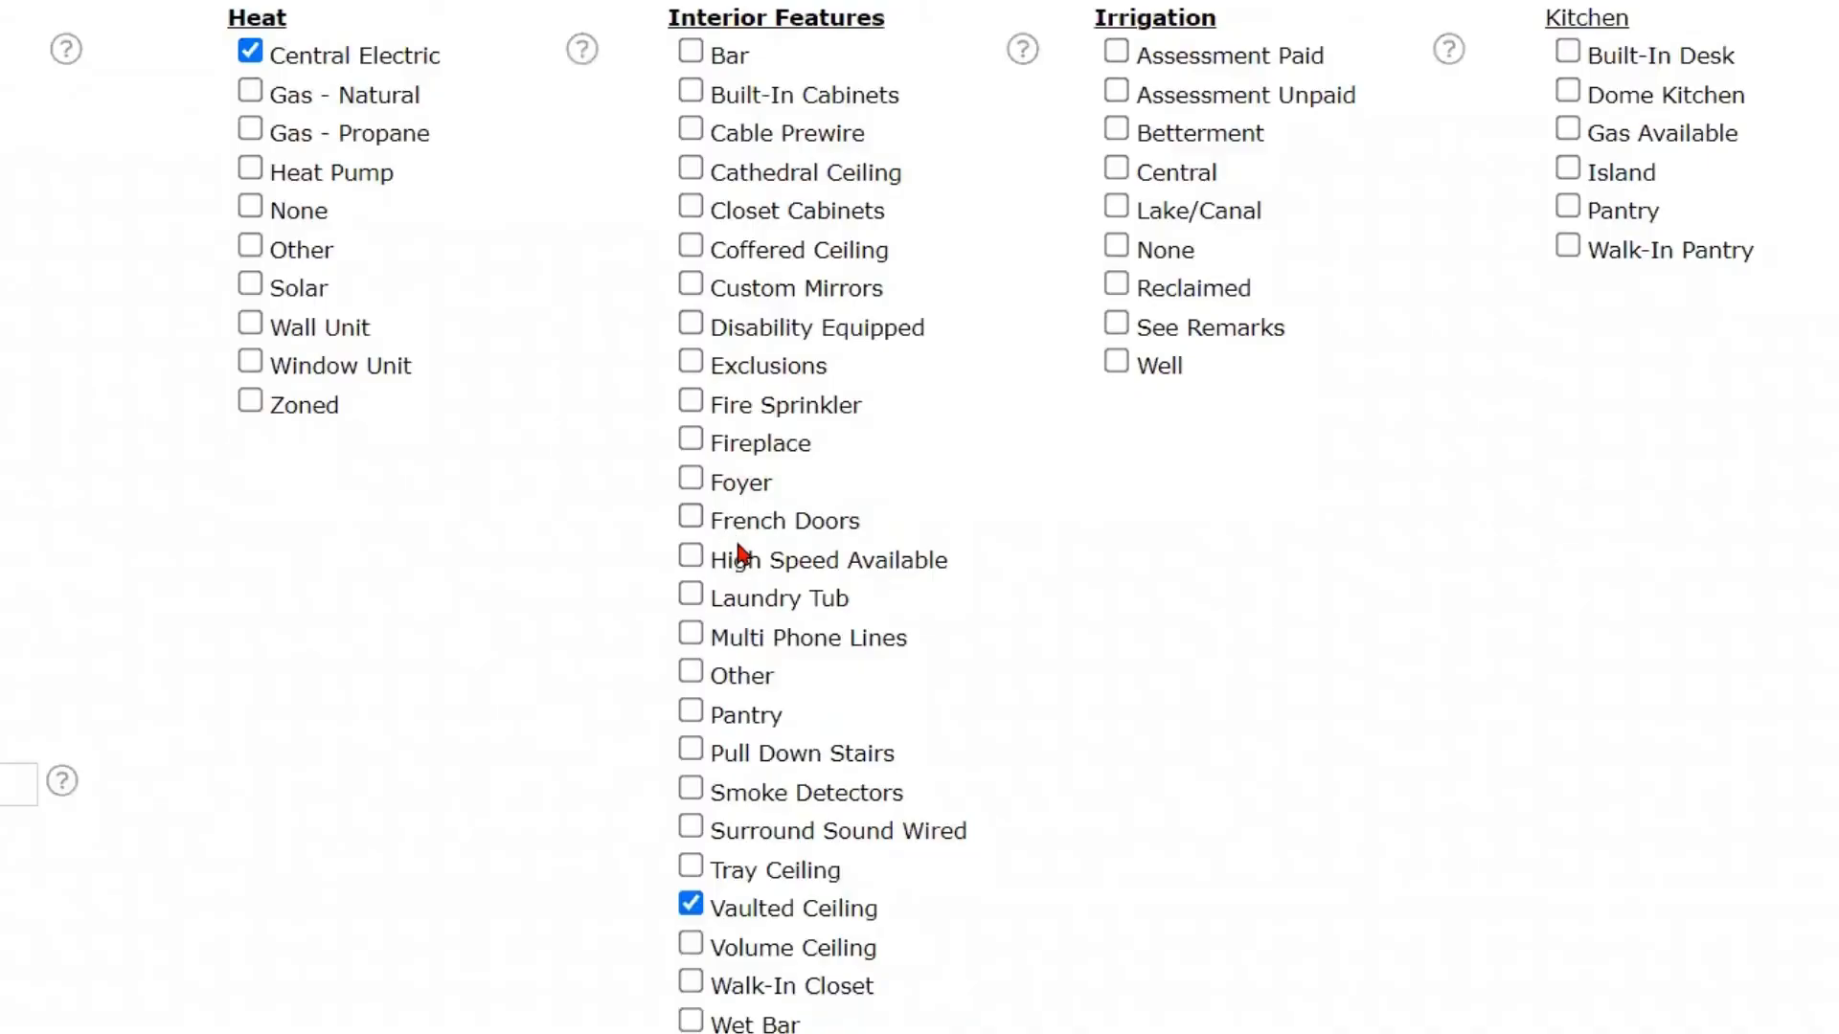
scroll(740, 553, down, 2)
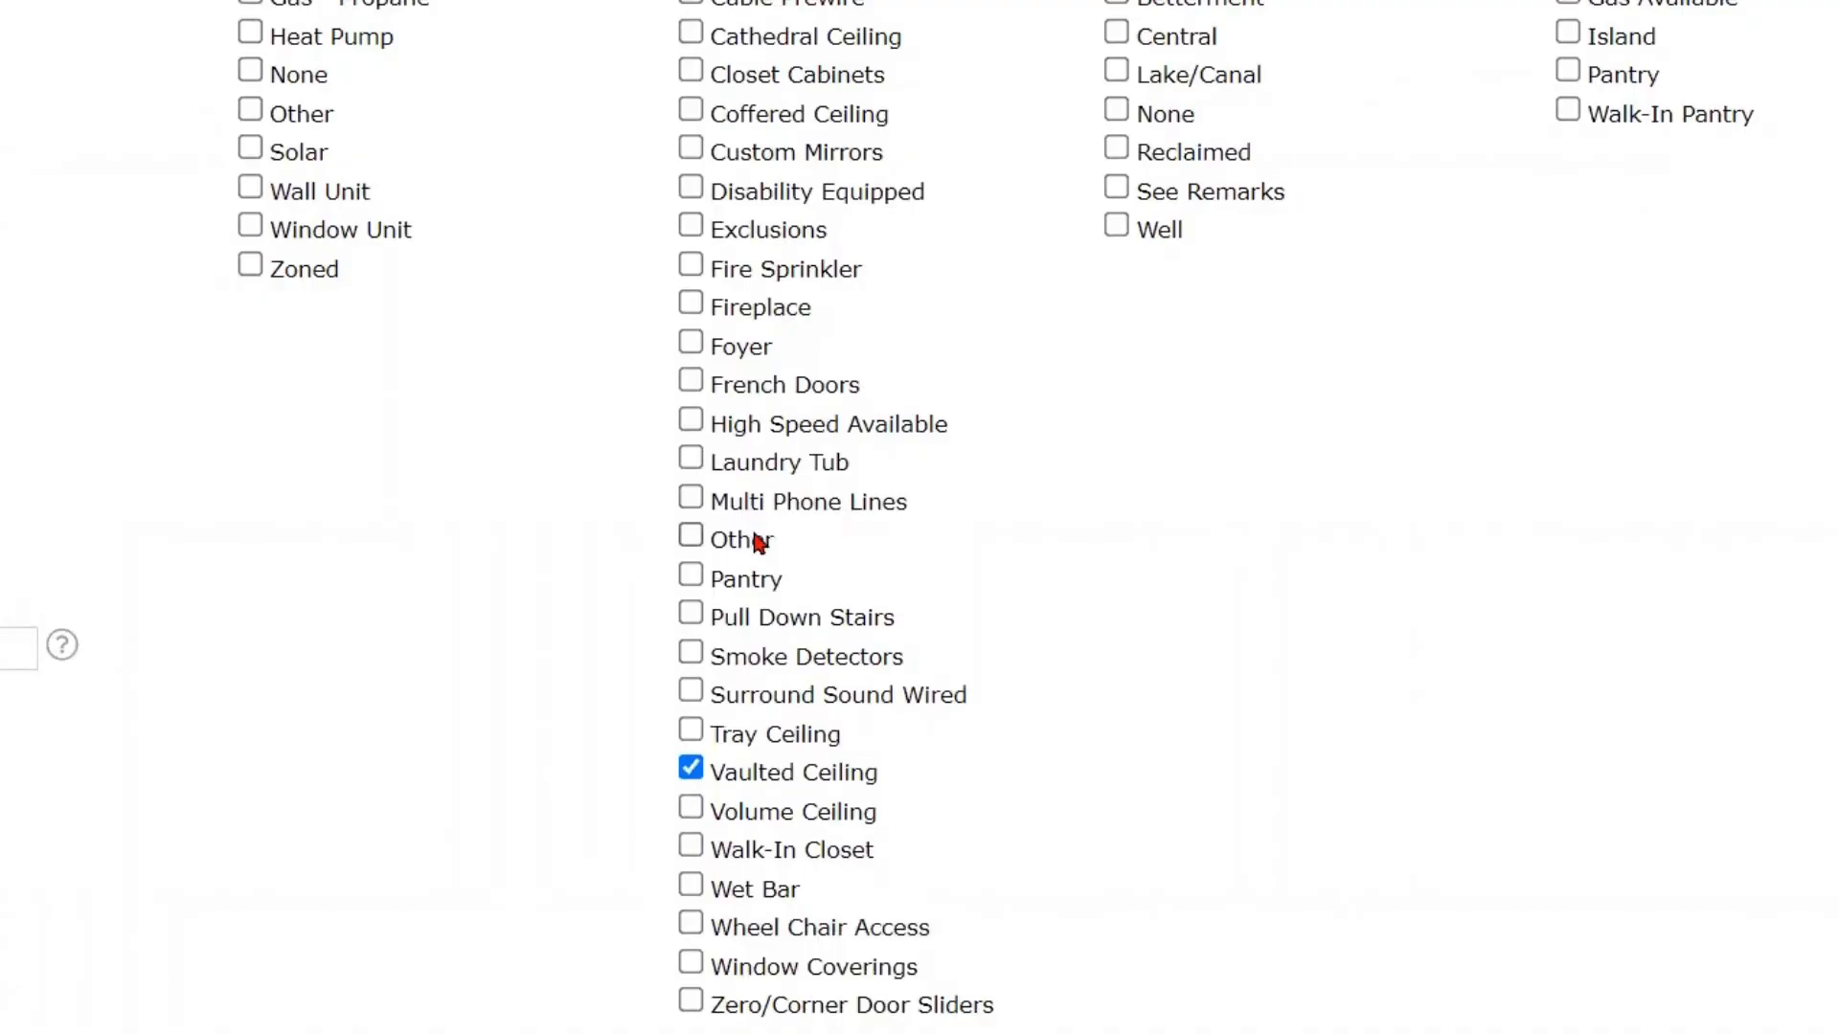
Select None under Irrigation and Walk-In Pantry under Kitchen
scroll(760, 543, up, 4)
click(1116, 383)
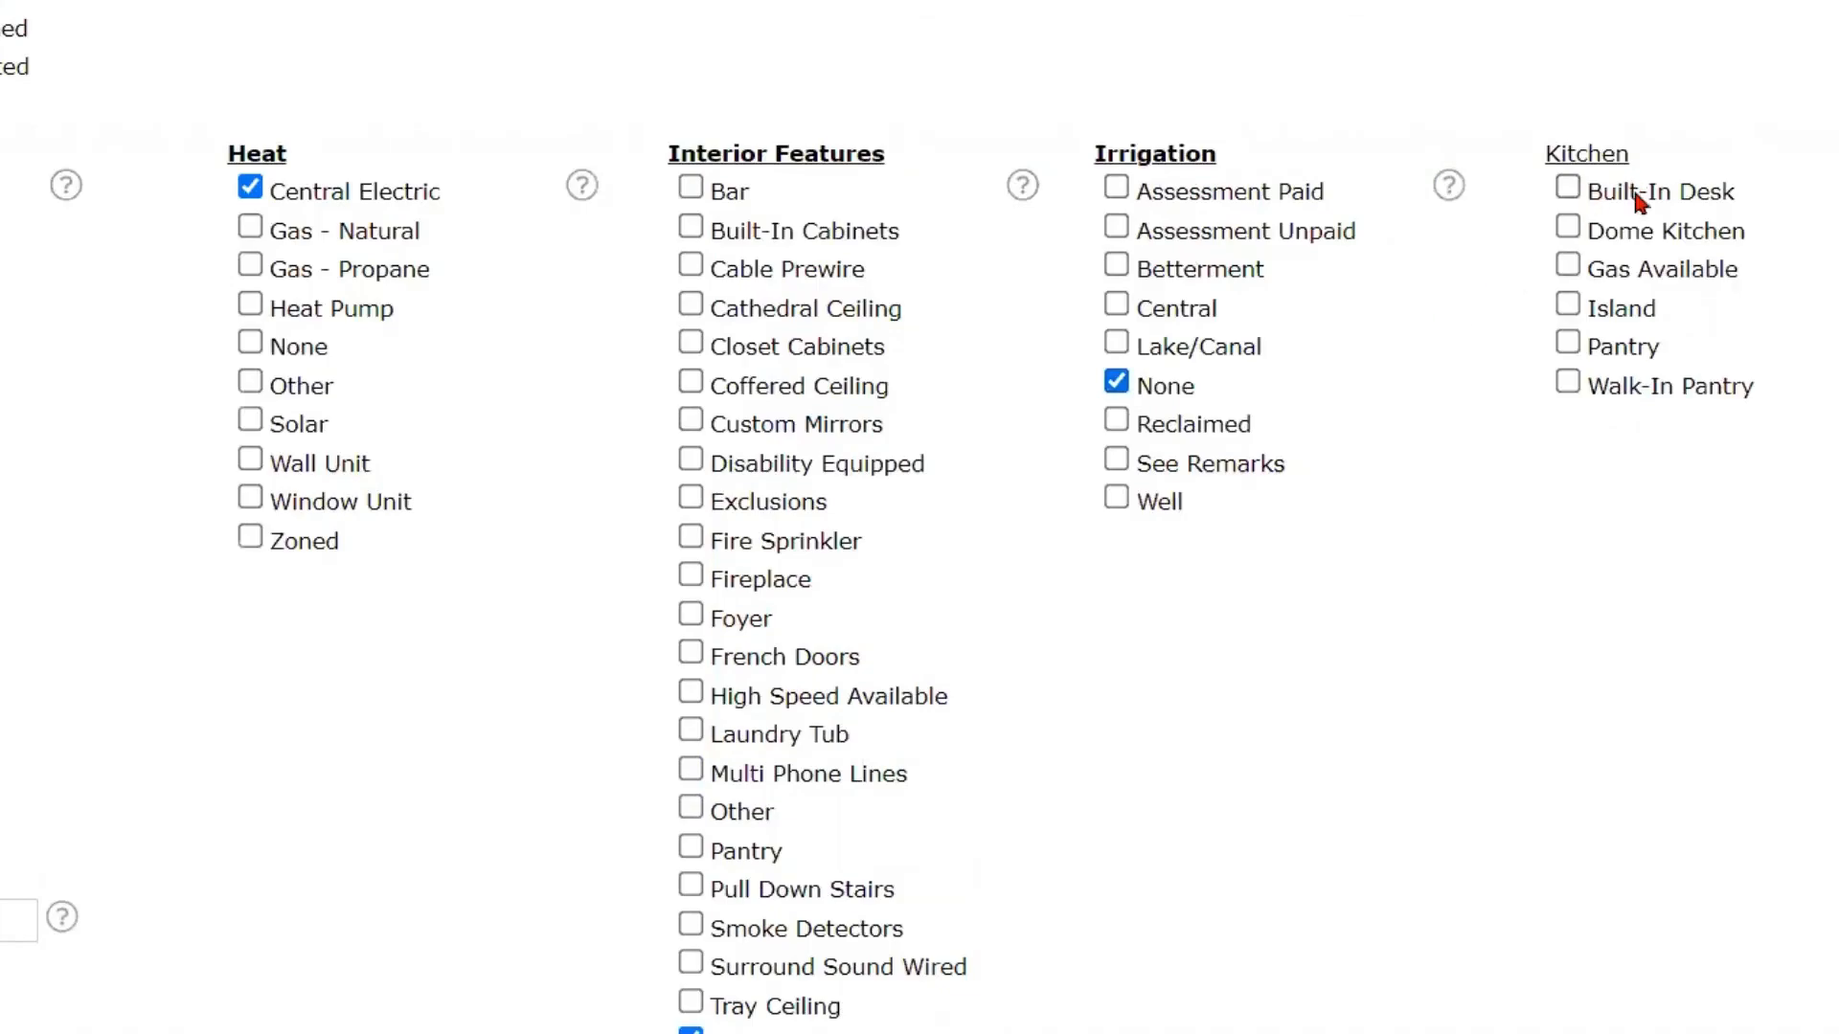
click(1573, 385)
Leave the guest house living area blank and select Regular under Lot Description
scroll(1293, 706, down, 4)
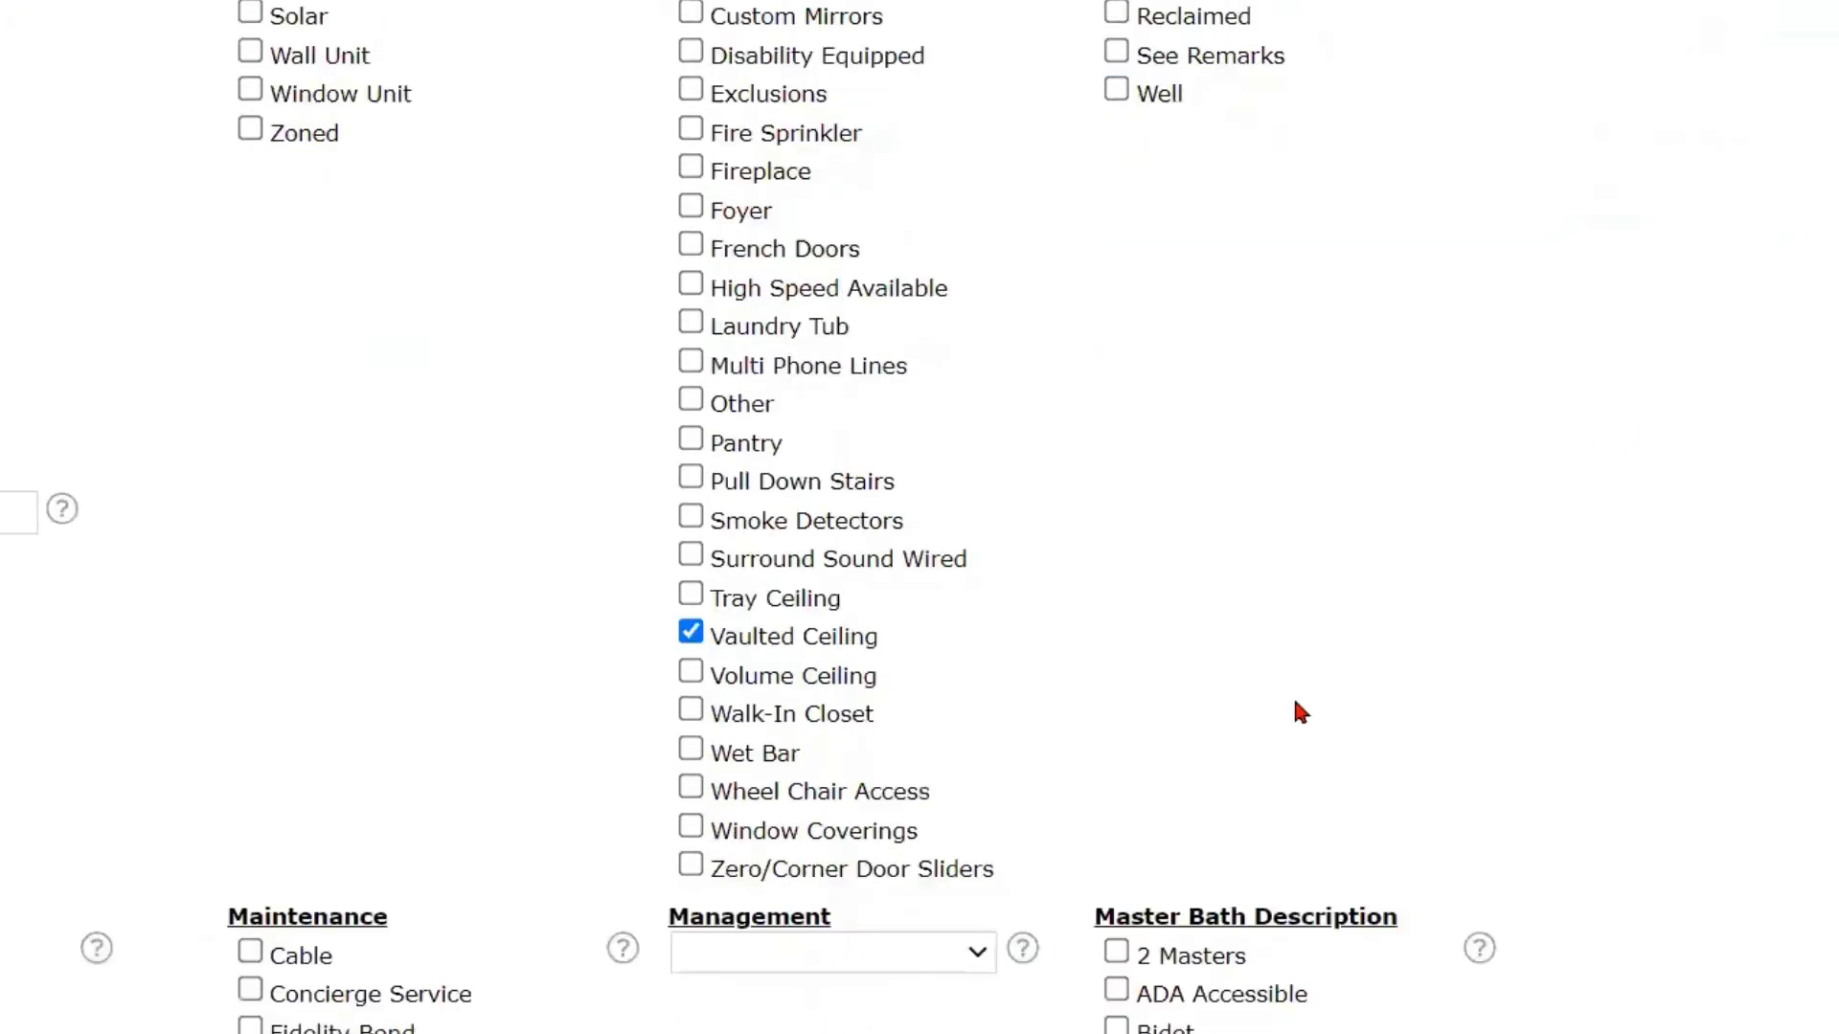
scroll(1290, 700, down, 1)
click(14, 377)
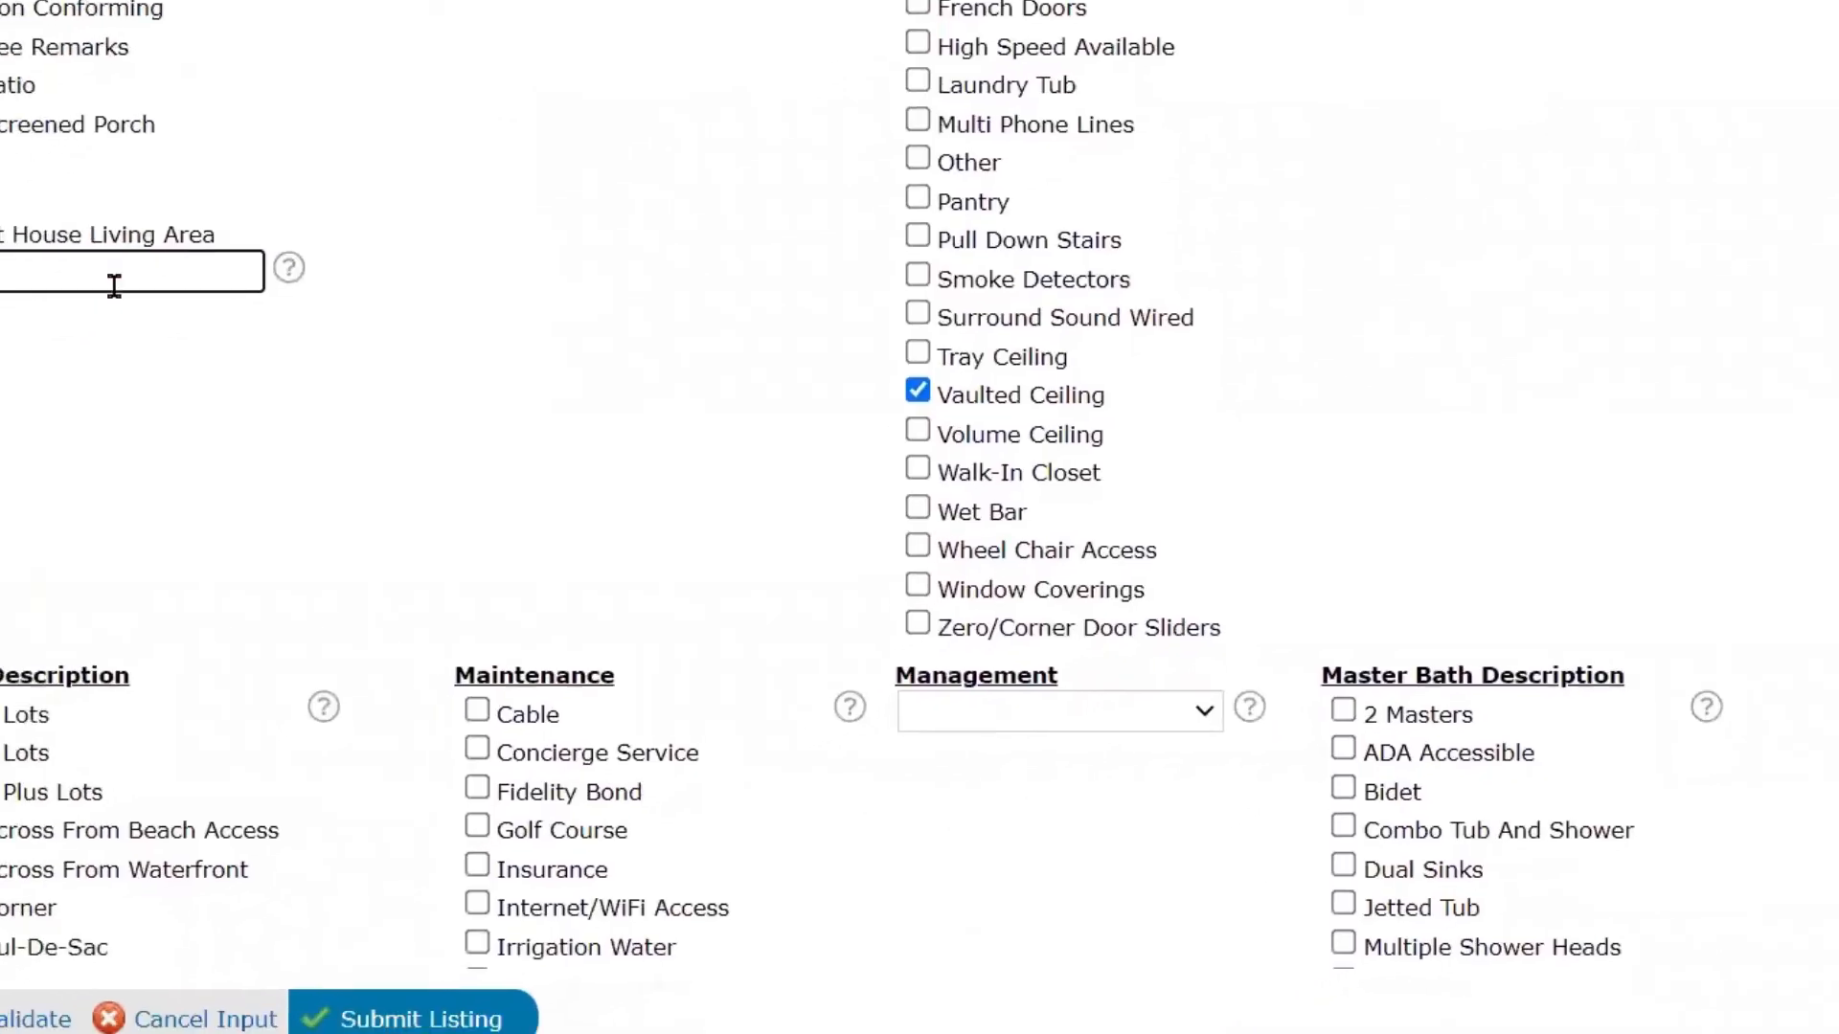
scroll(178, 248, down, 3)
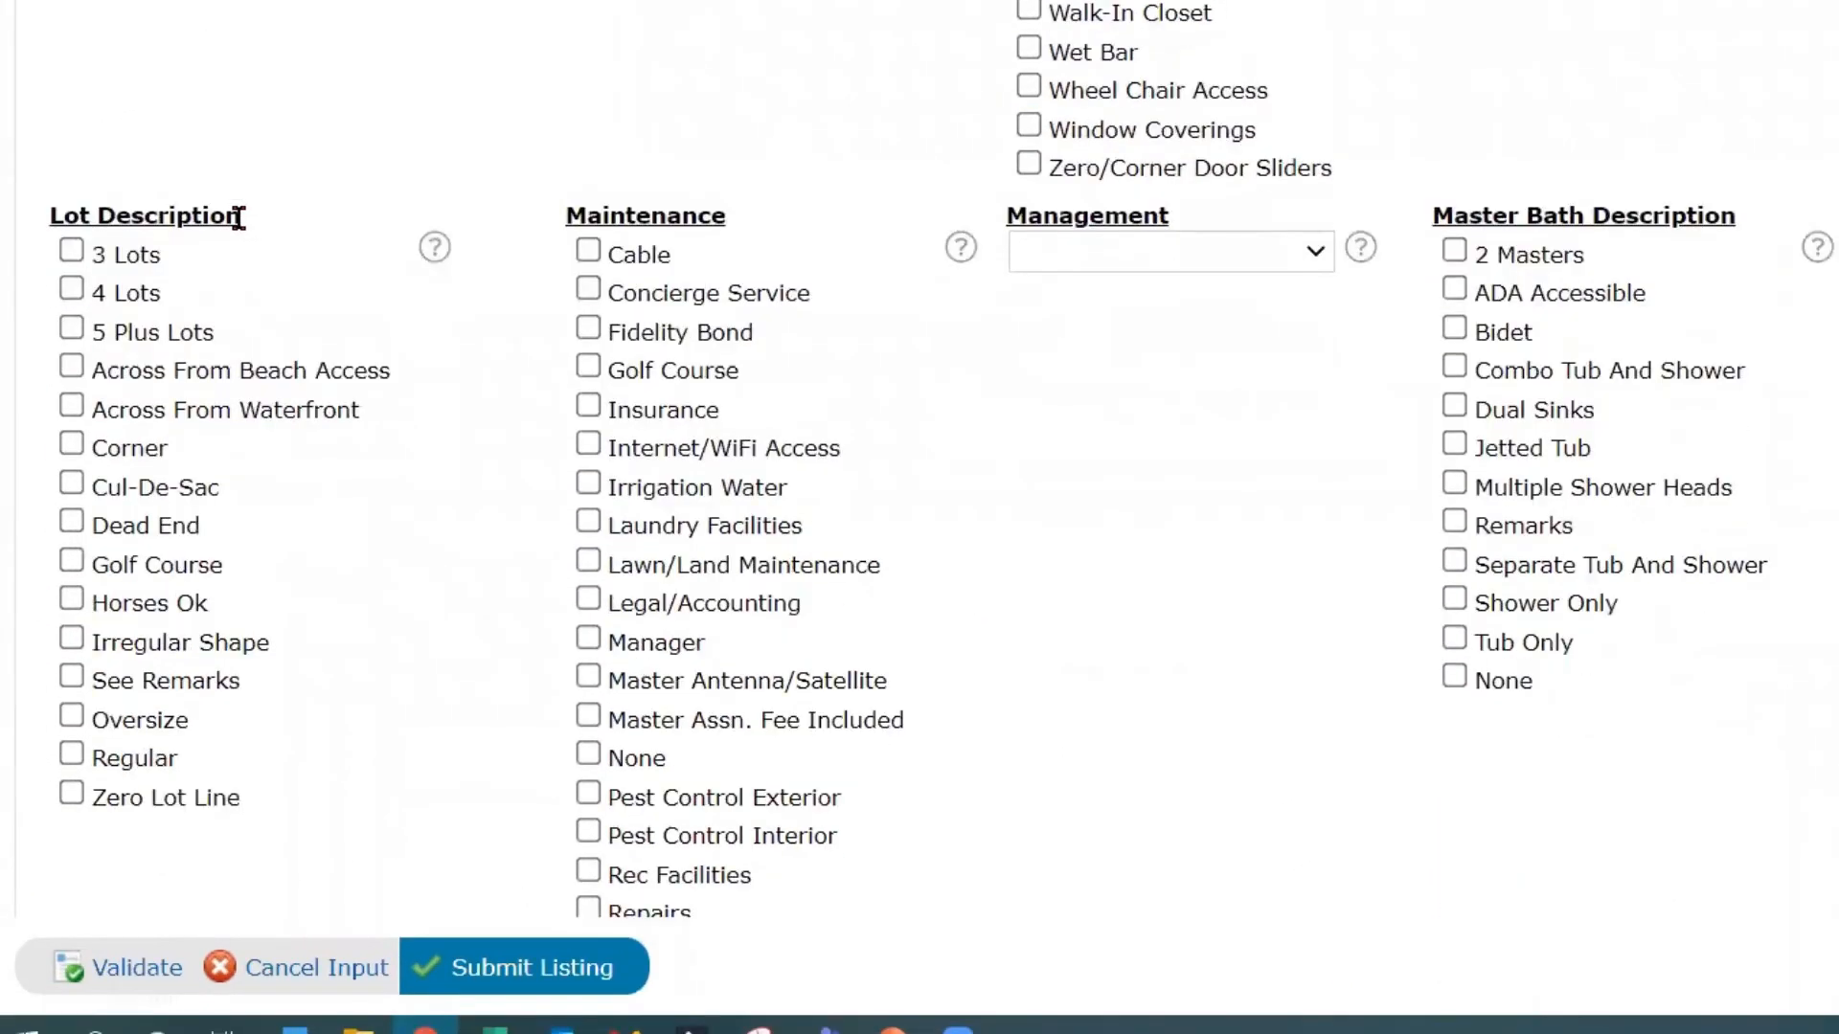
scroll(233, 269, down, 1)
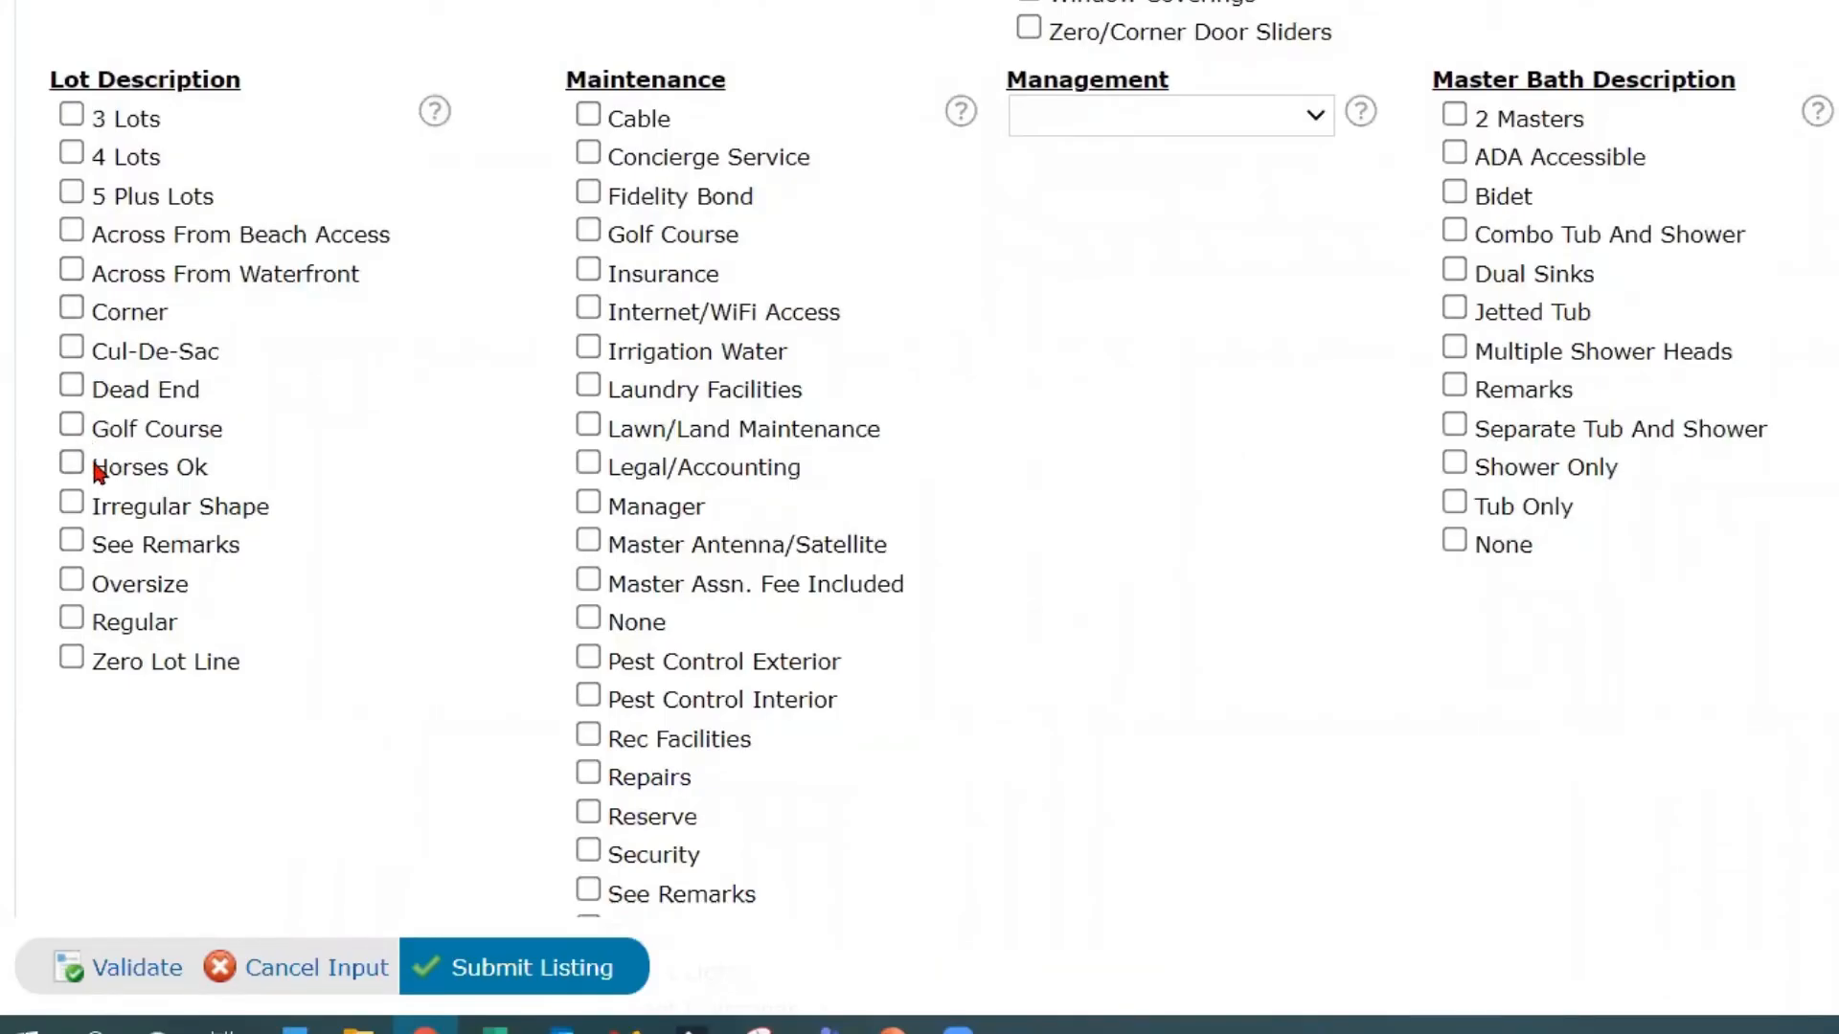
click(72, 620)
Select Lawn/Land Maintenance and Street Lights under Maintenance, and set Management to Residents
scroll(665, 100, down, 1)
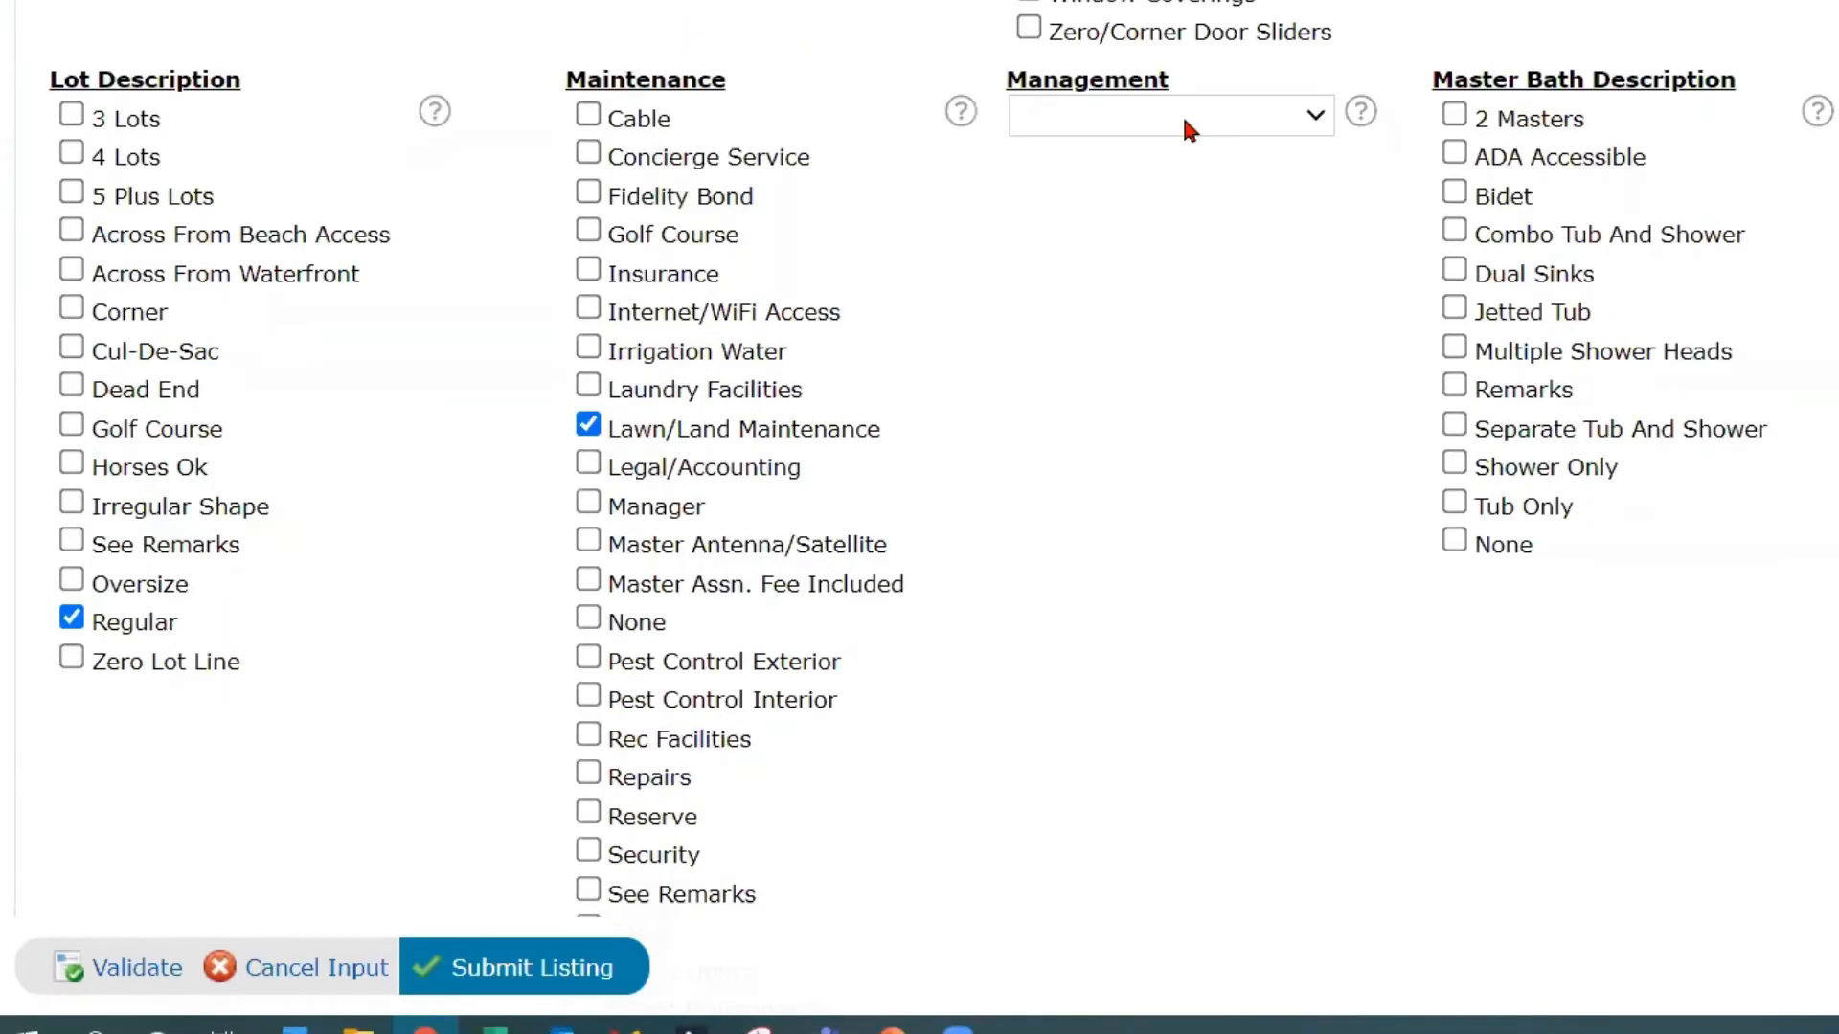
click(1185, 116)
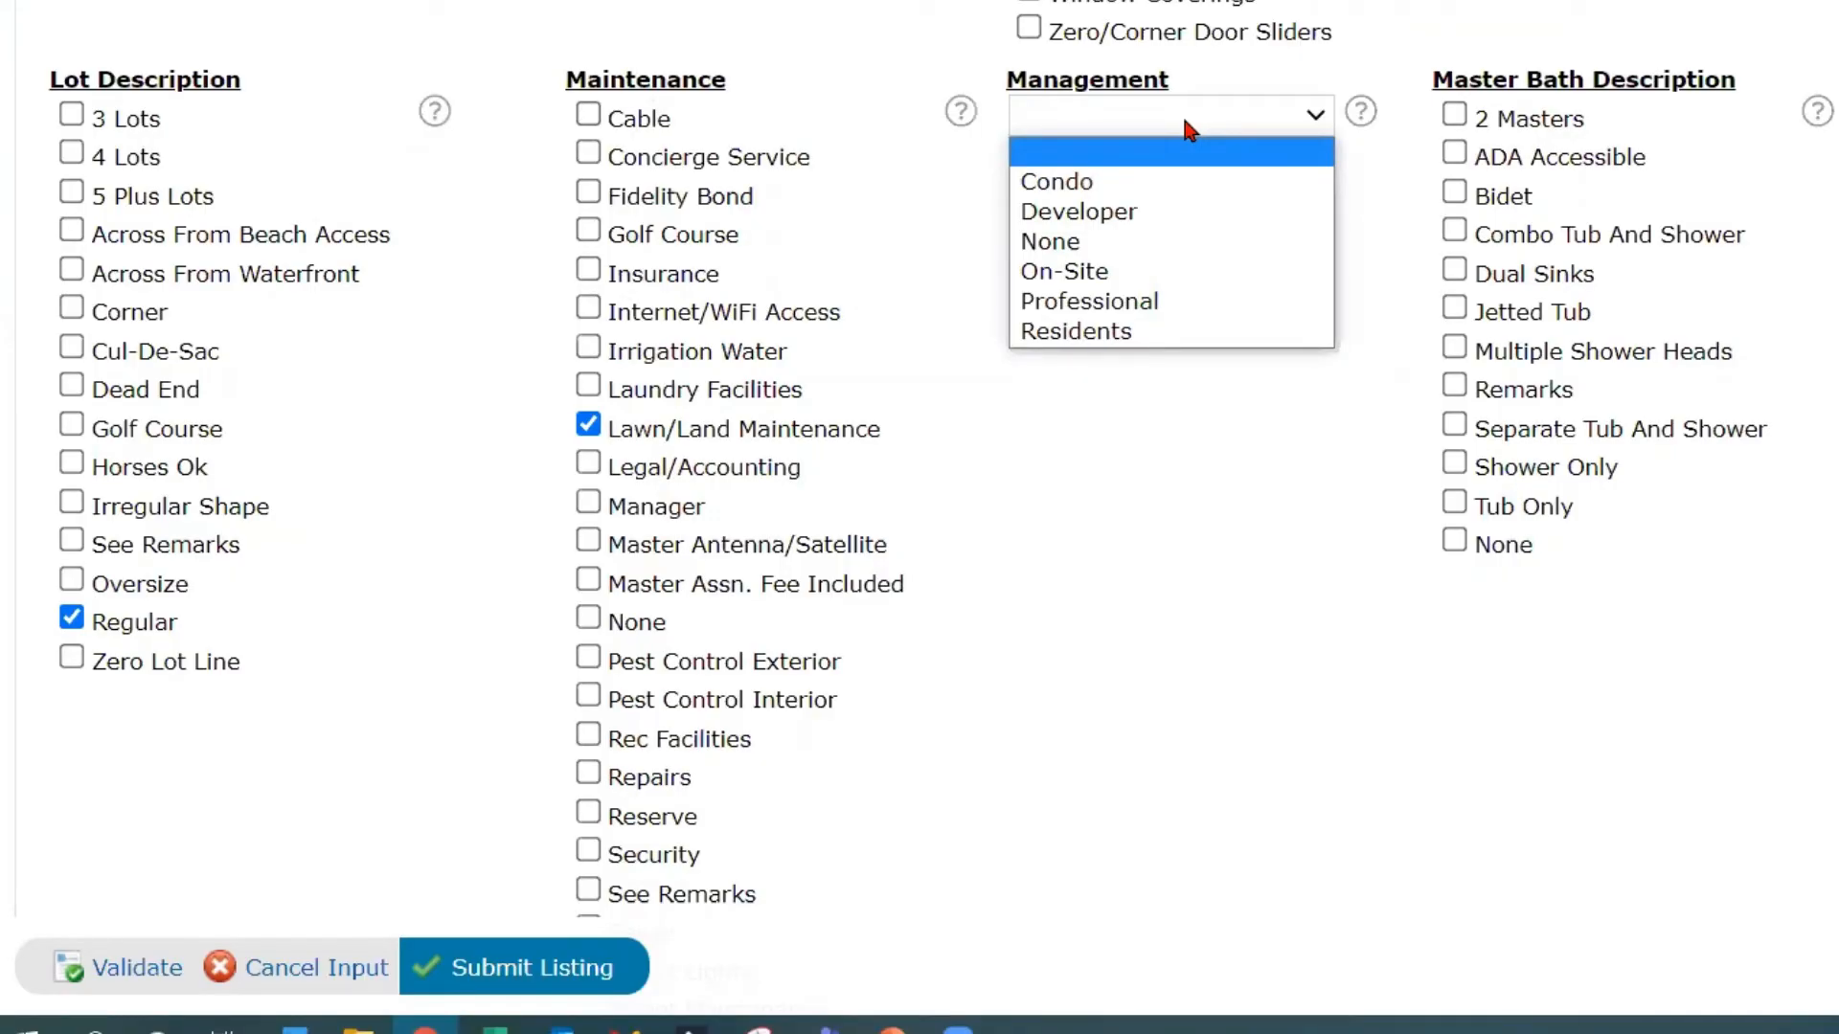
click(1154, 336)
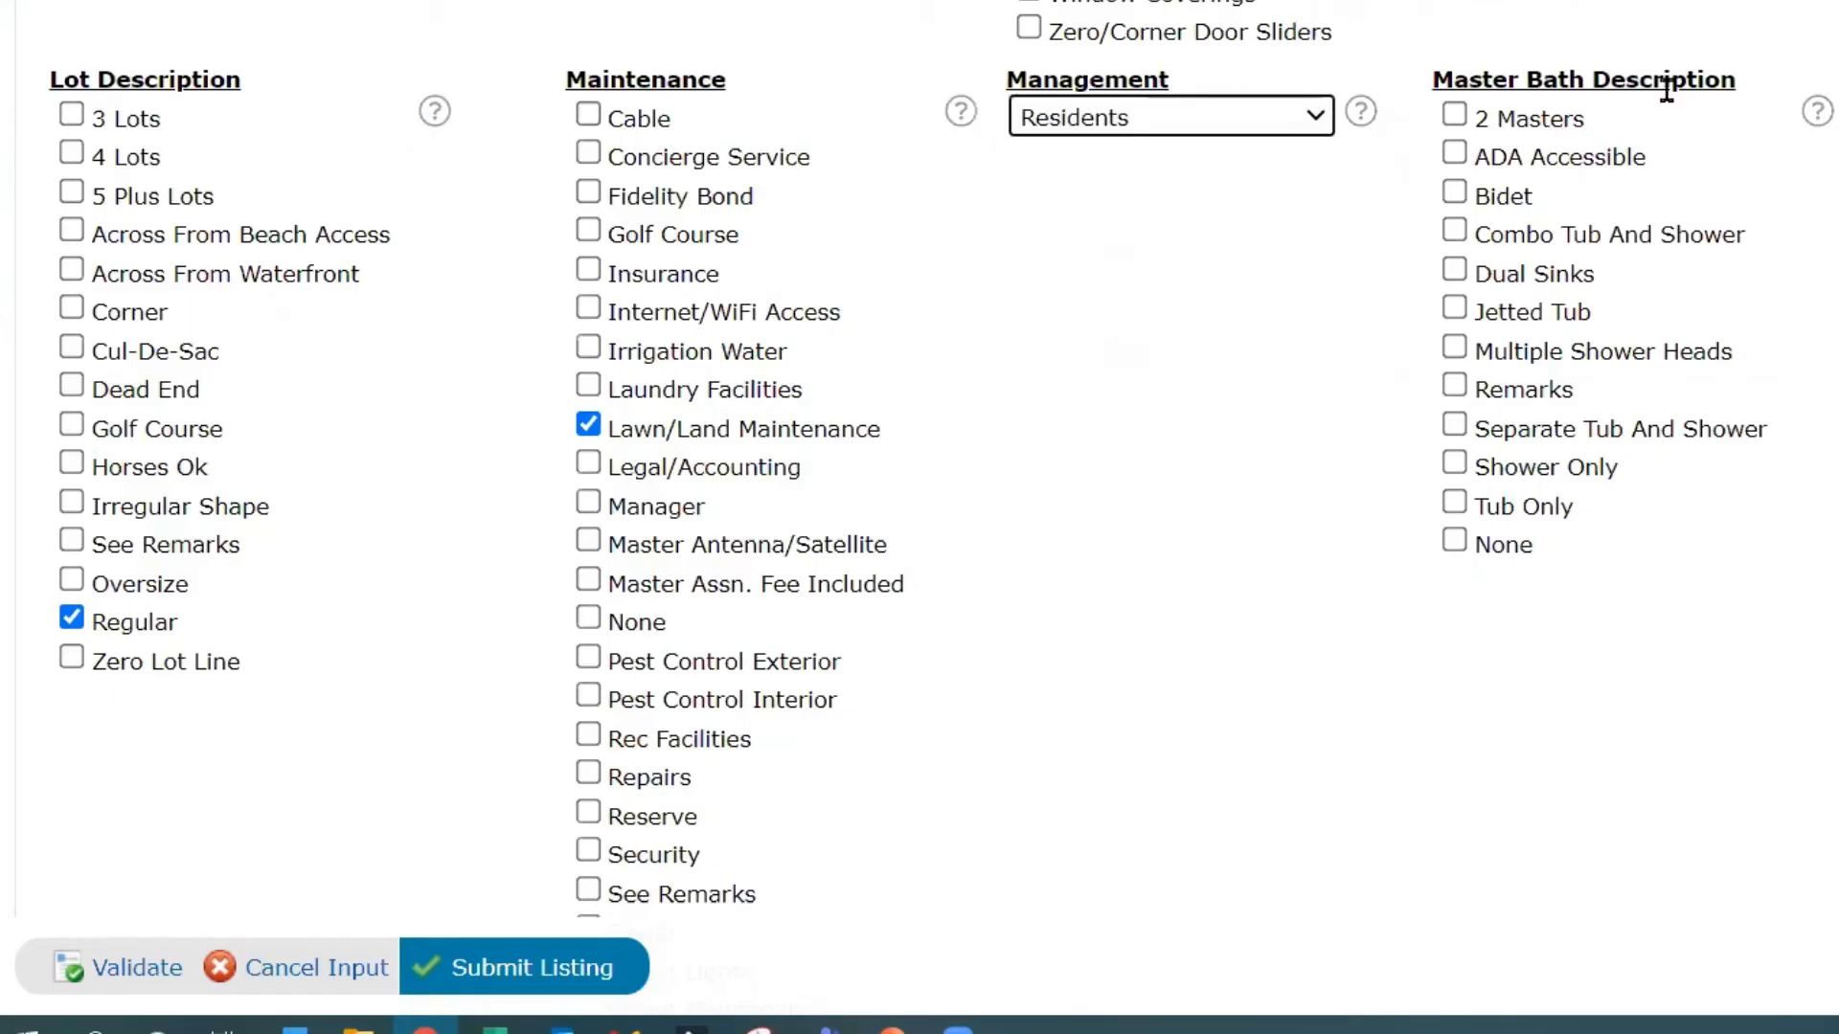
Select At Closing under Possession and Deeded under Restrictions
scroll(535, 339, down, 8)
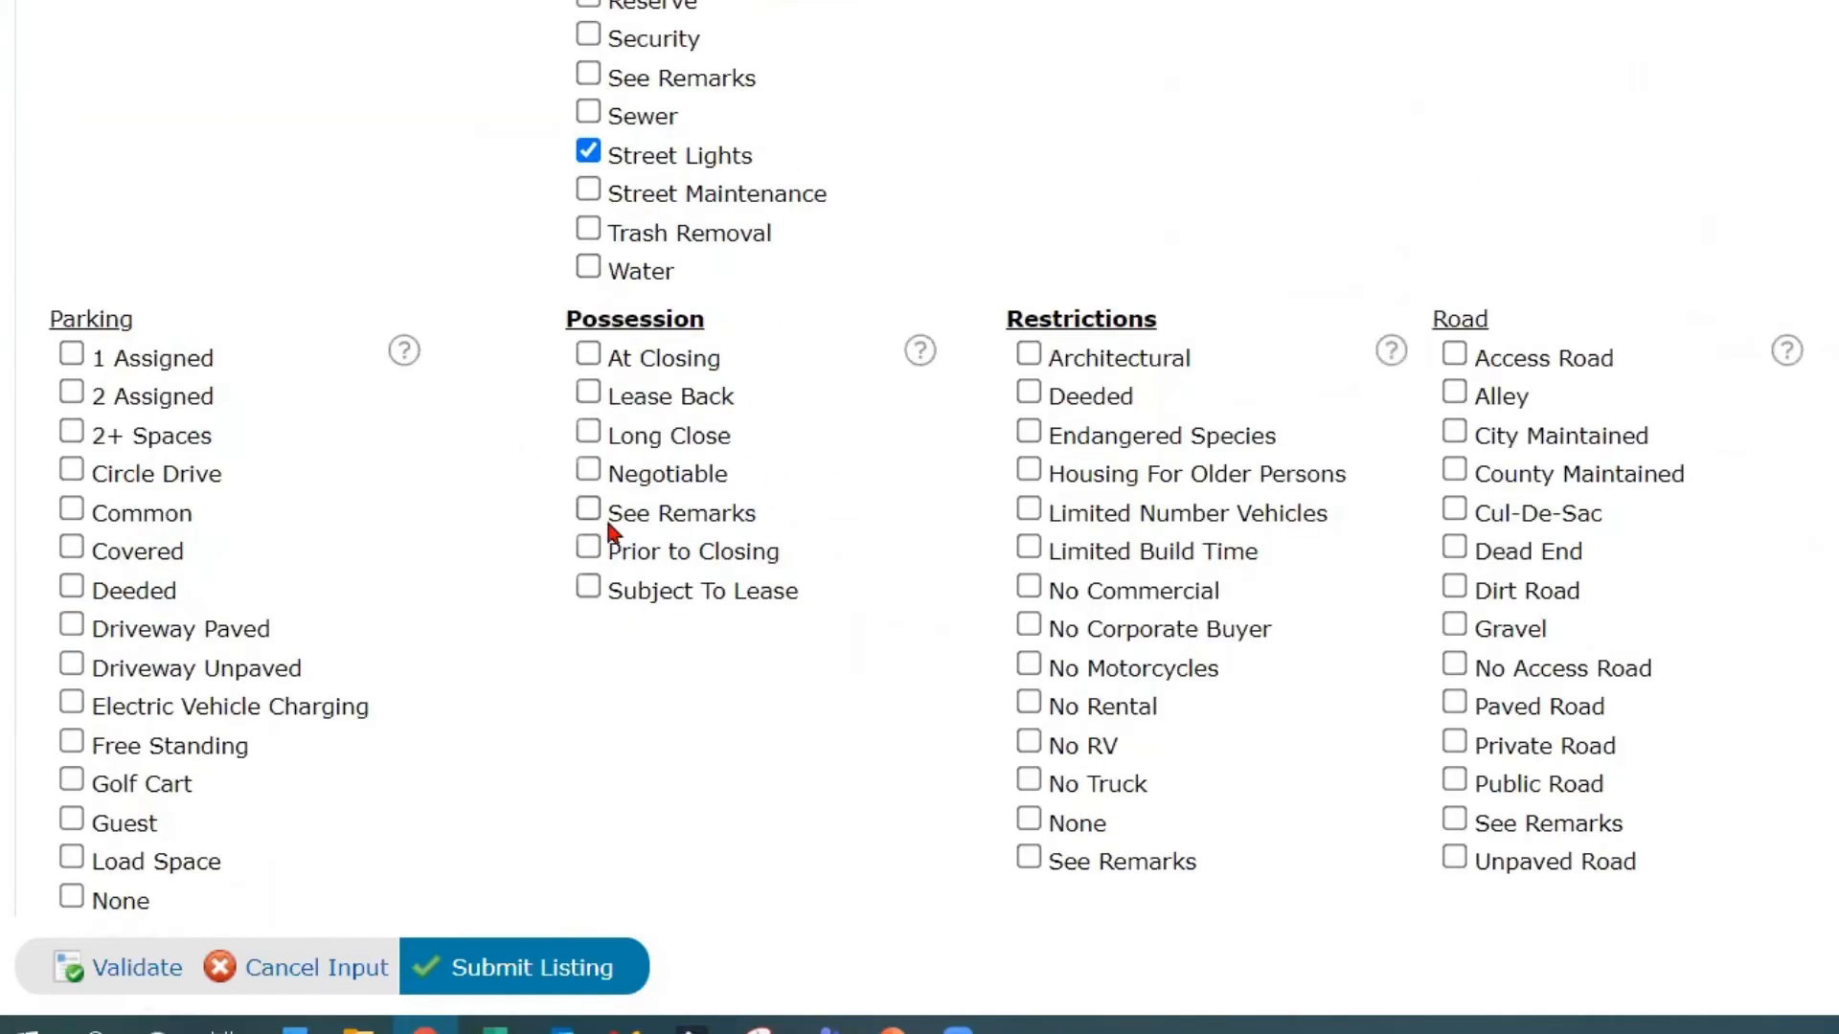
click(588, 357)
scroll(1193, 287, down, 1)
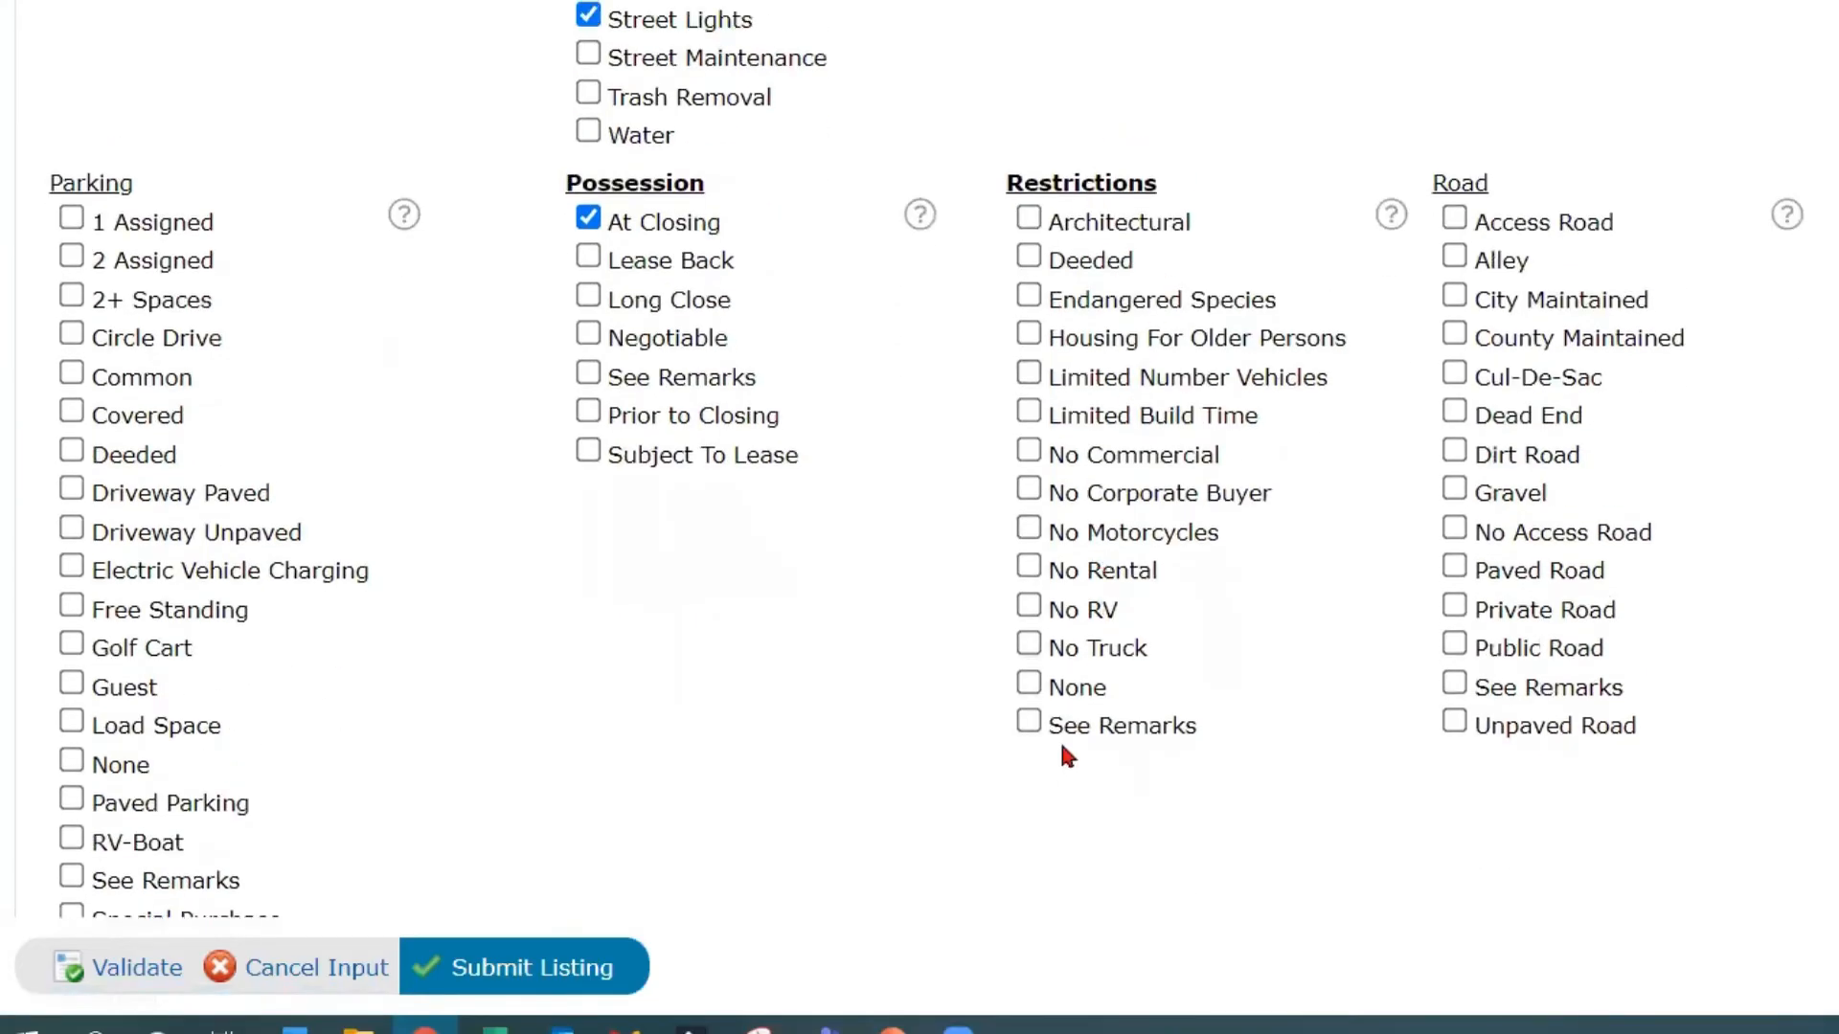
click(1028, 256)
Select Paved Road as the listing's Road type
click(1463, 567)
scroll(1455, 729, down, 4)
scroll(920, 478, up, 1)
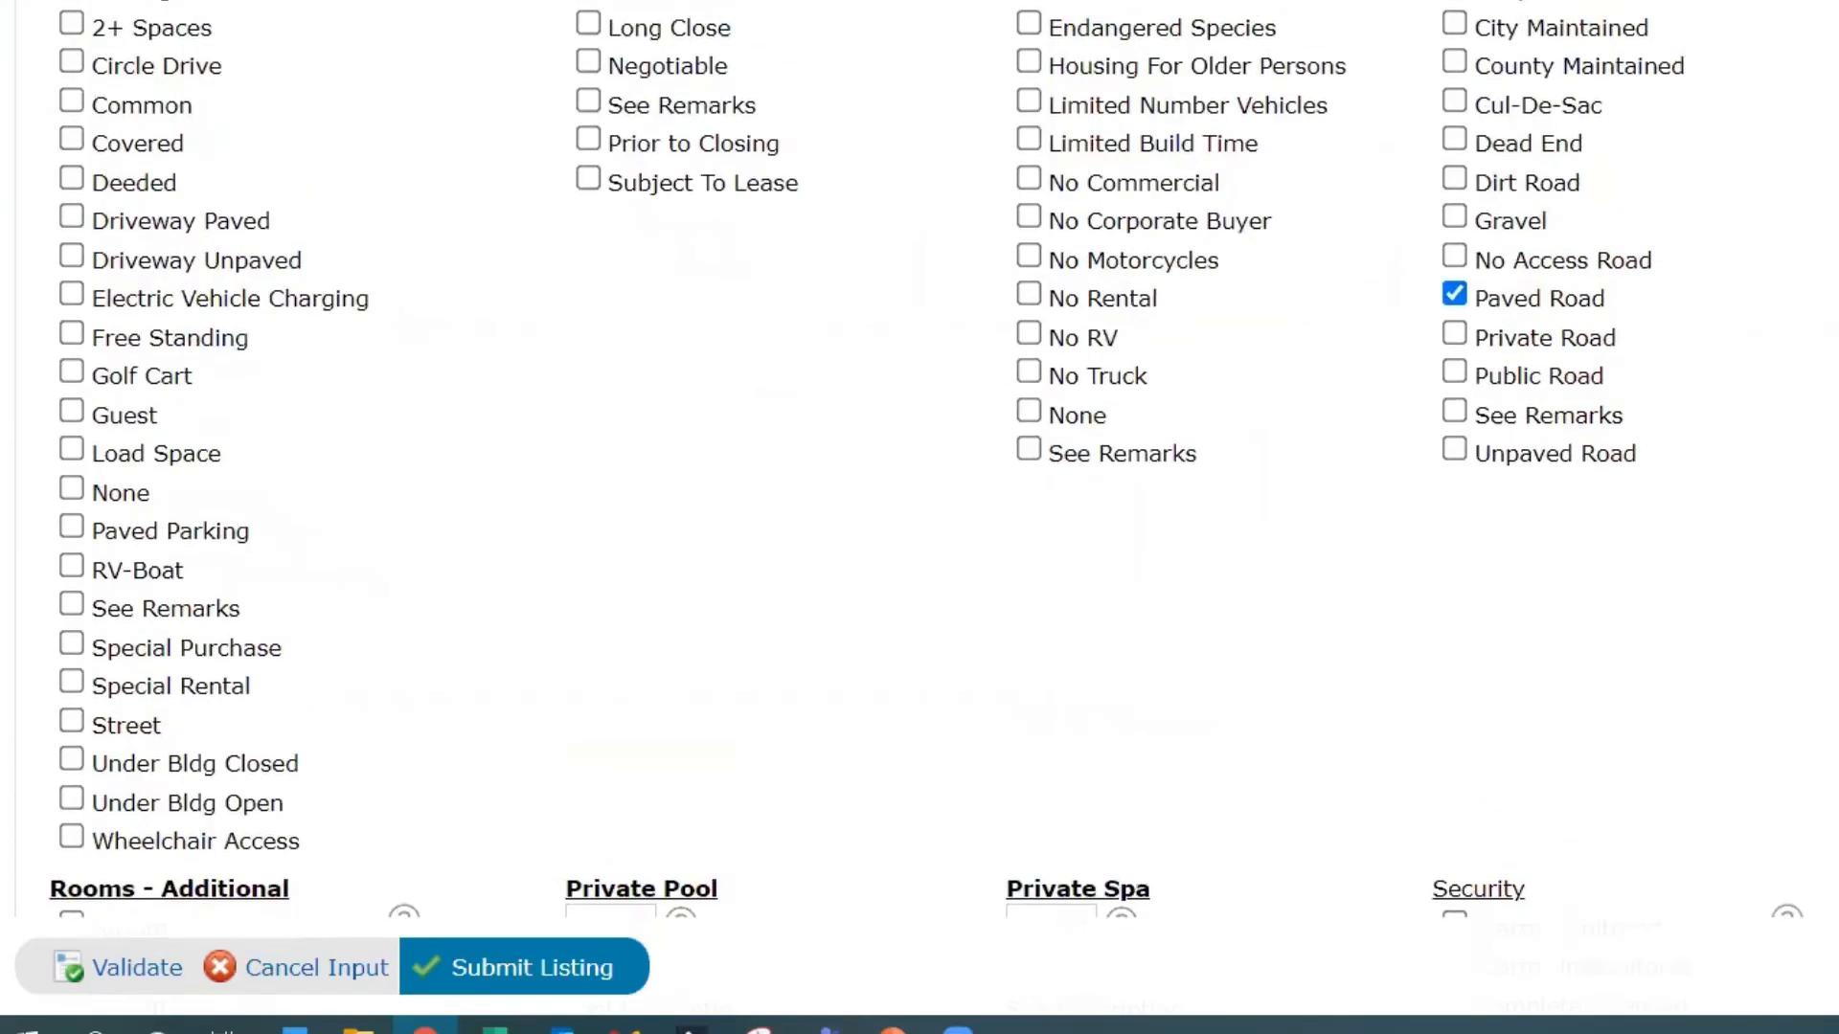
scroll(743, 296, down, 8)
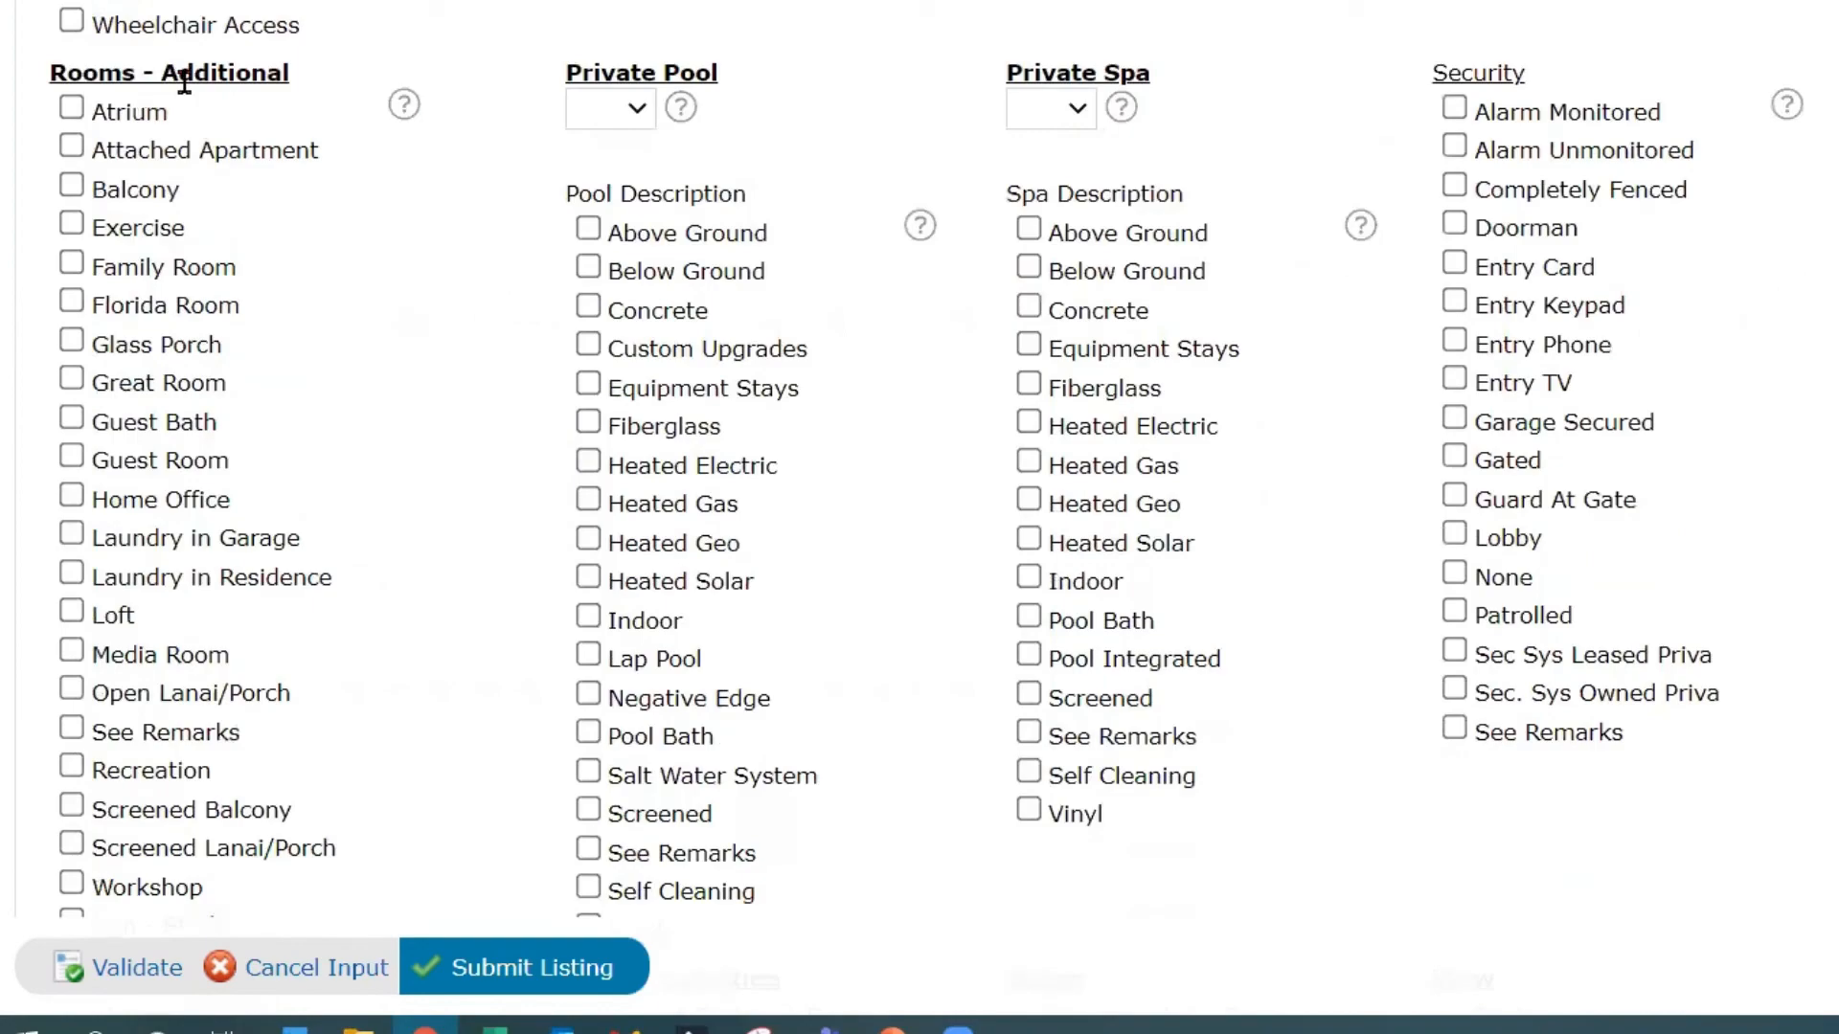
Select Home Office under Rooms - Additional
scroll(182, 83, up, 4)
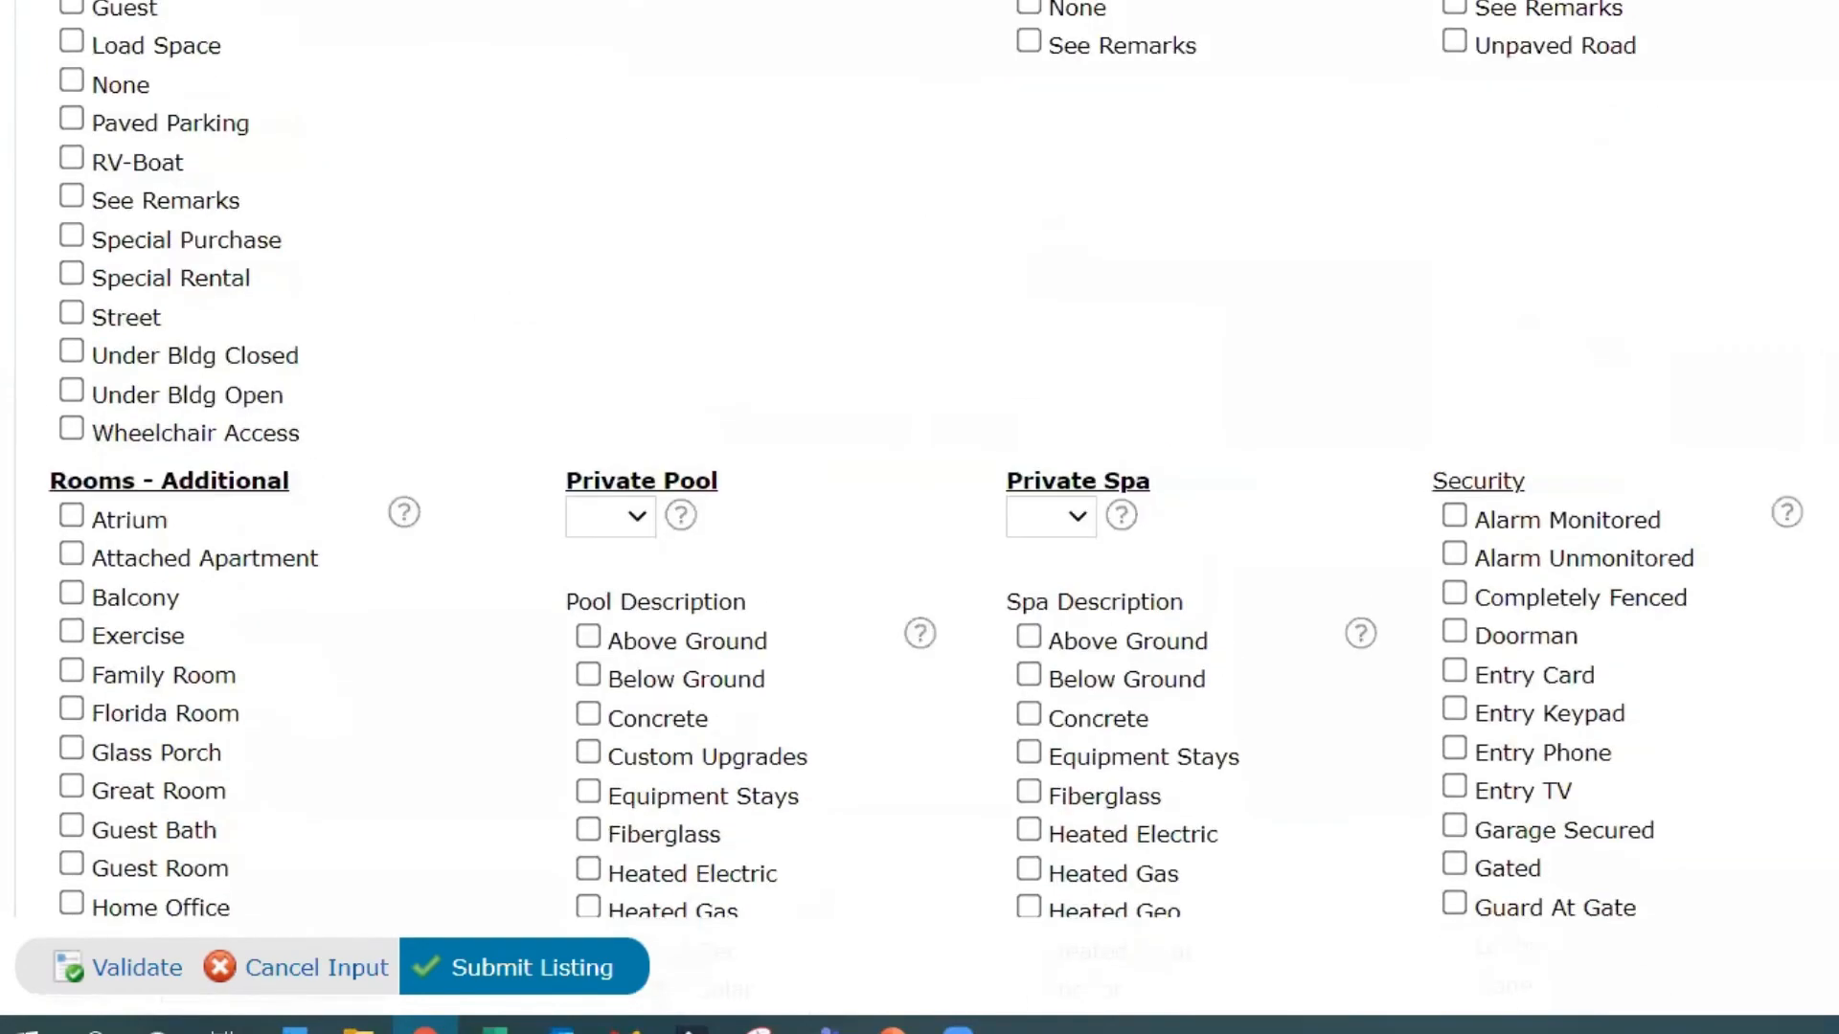
scroll(460, 320, down, 4)
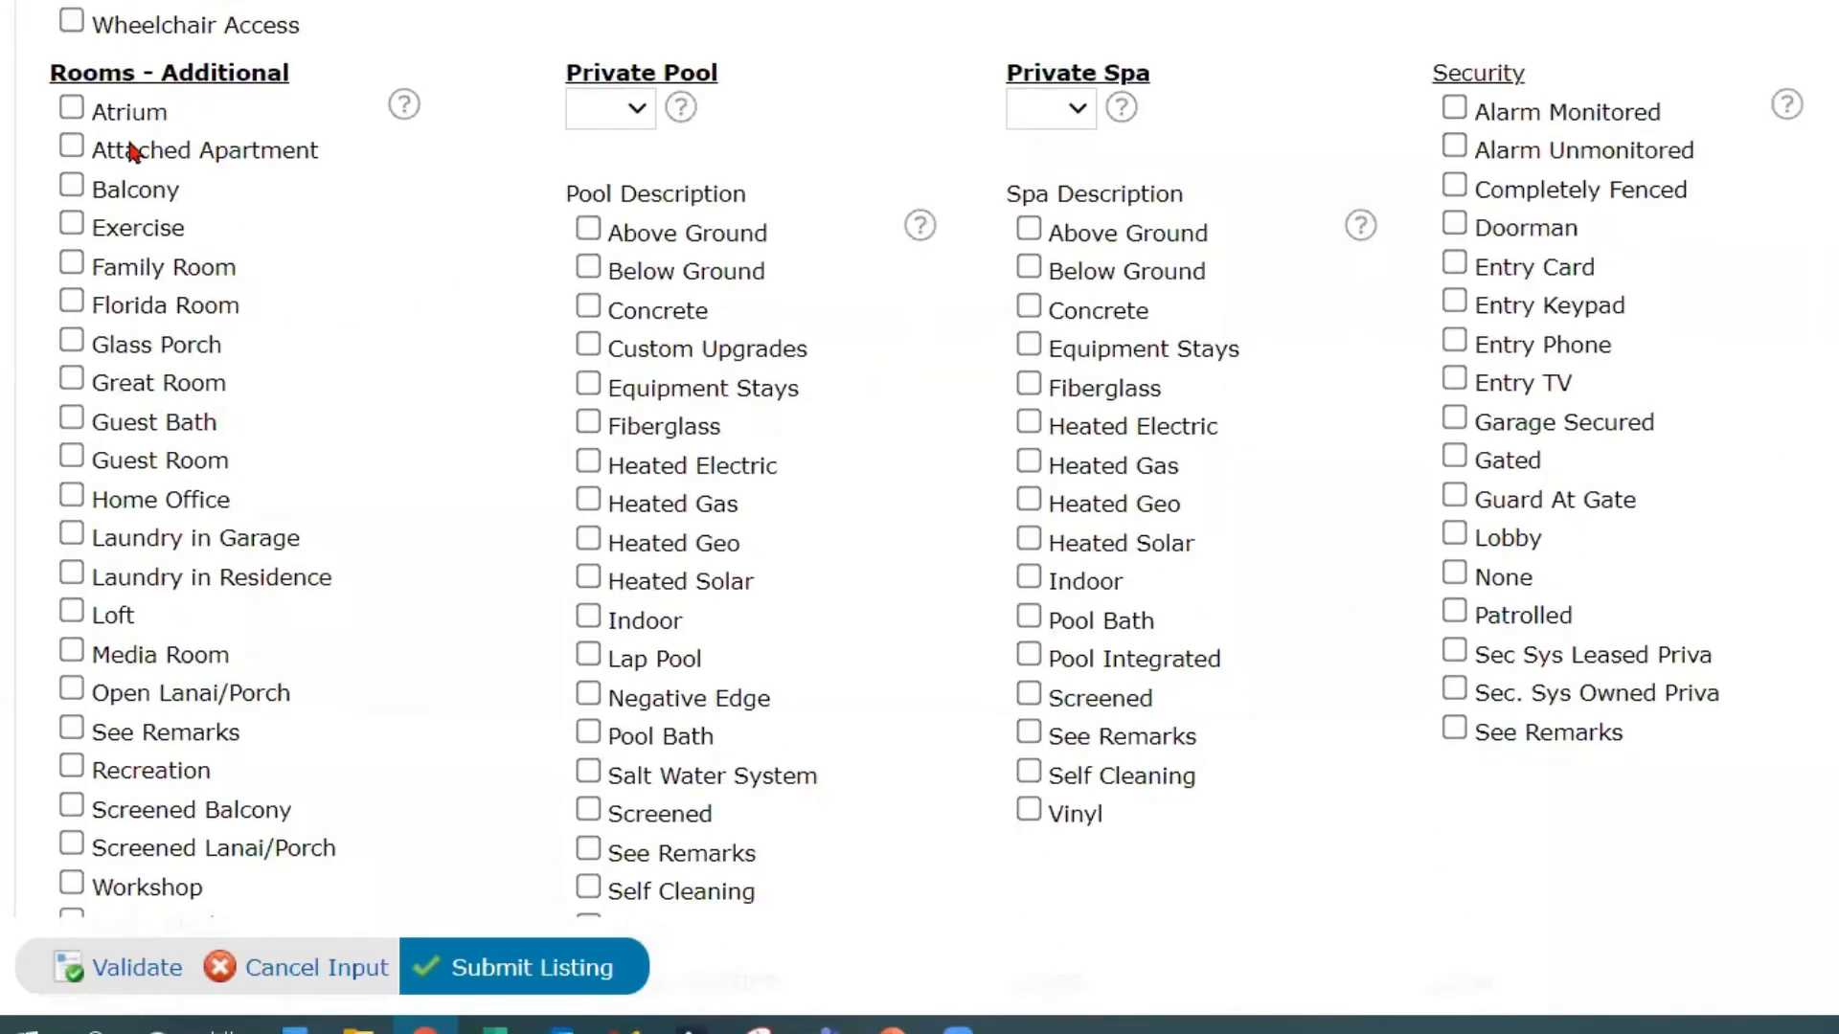
scroll(144, 381, down, 2)
scroll(135, 383, up, 3)
click(72, 497)
scroll(113, 620, down, 3)
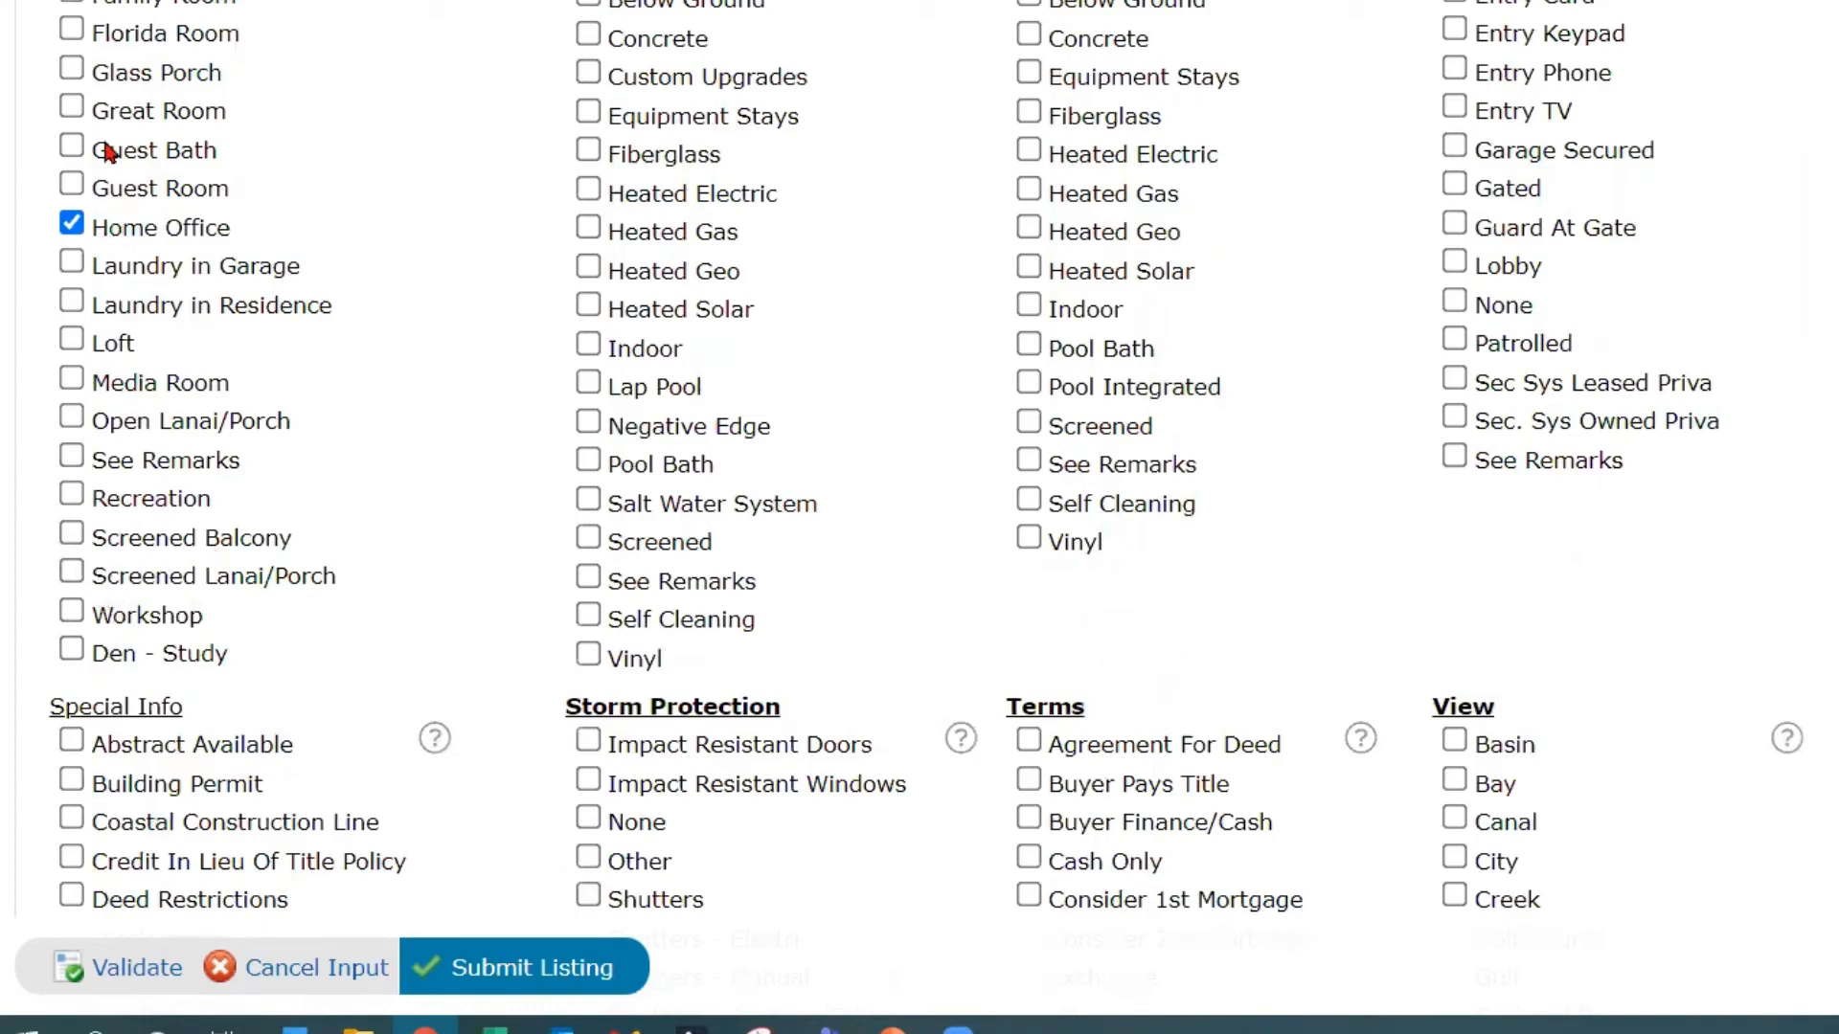
Set both Private Pool and Private Spa to No
scroll(103, 148, up, 1)
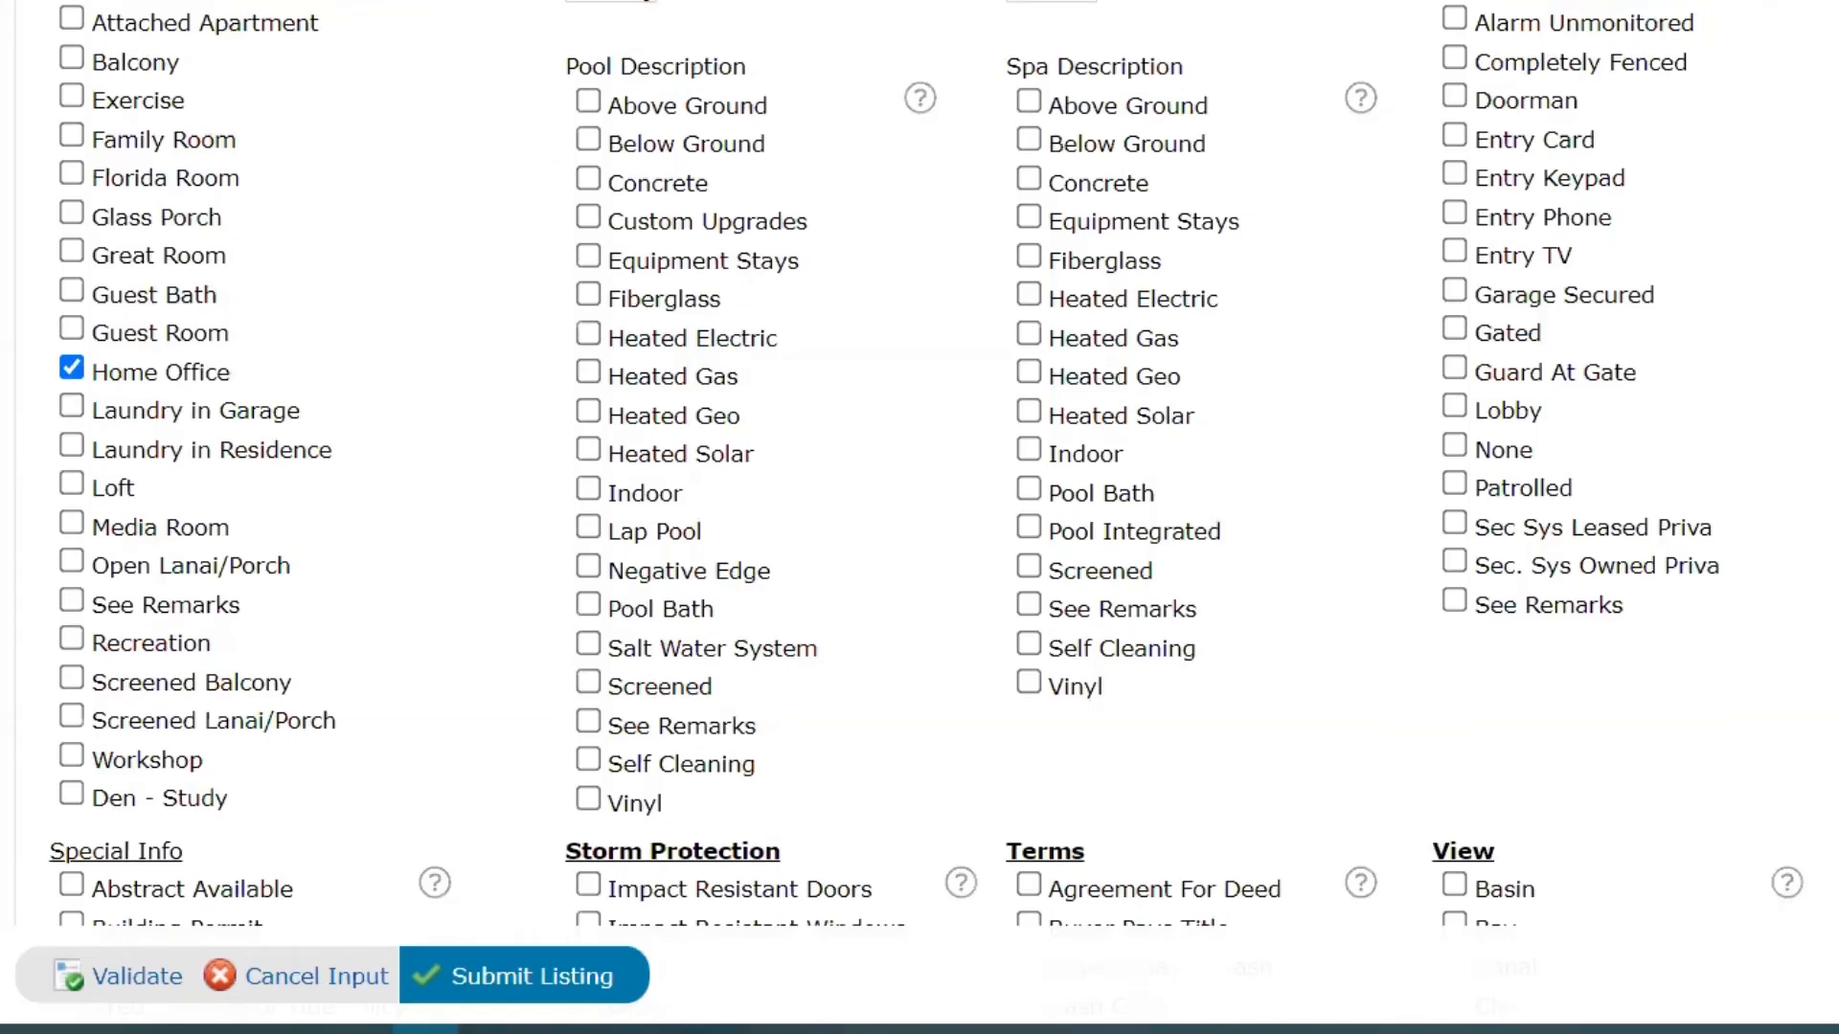
scroll(611, 38, up, 1)
click(609, 24)
scroll(610, 151, up, 1)
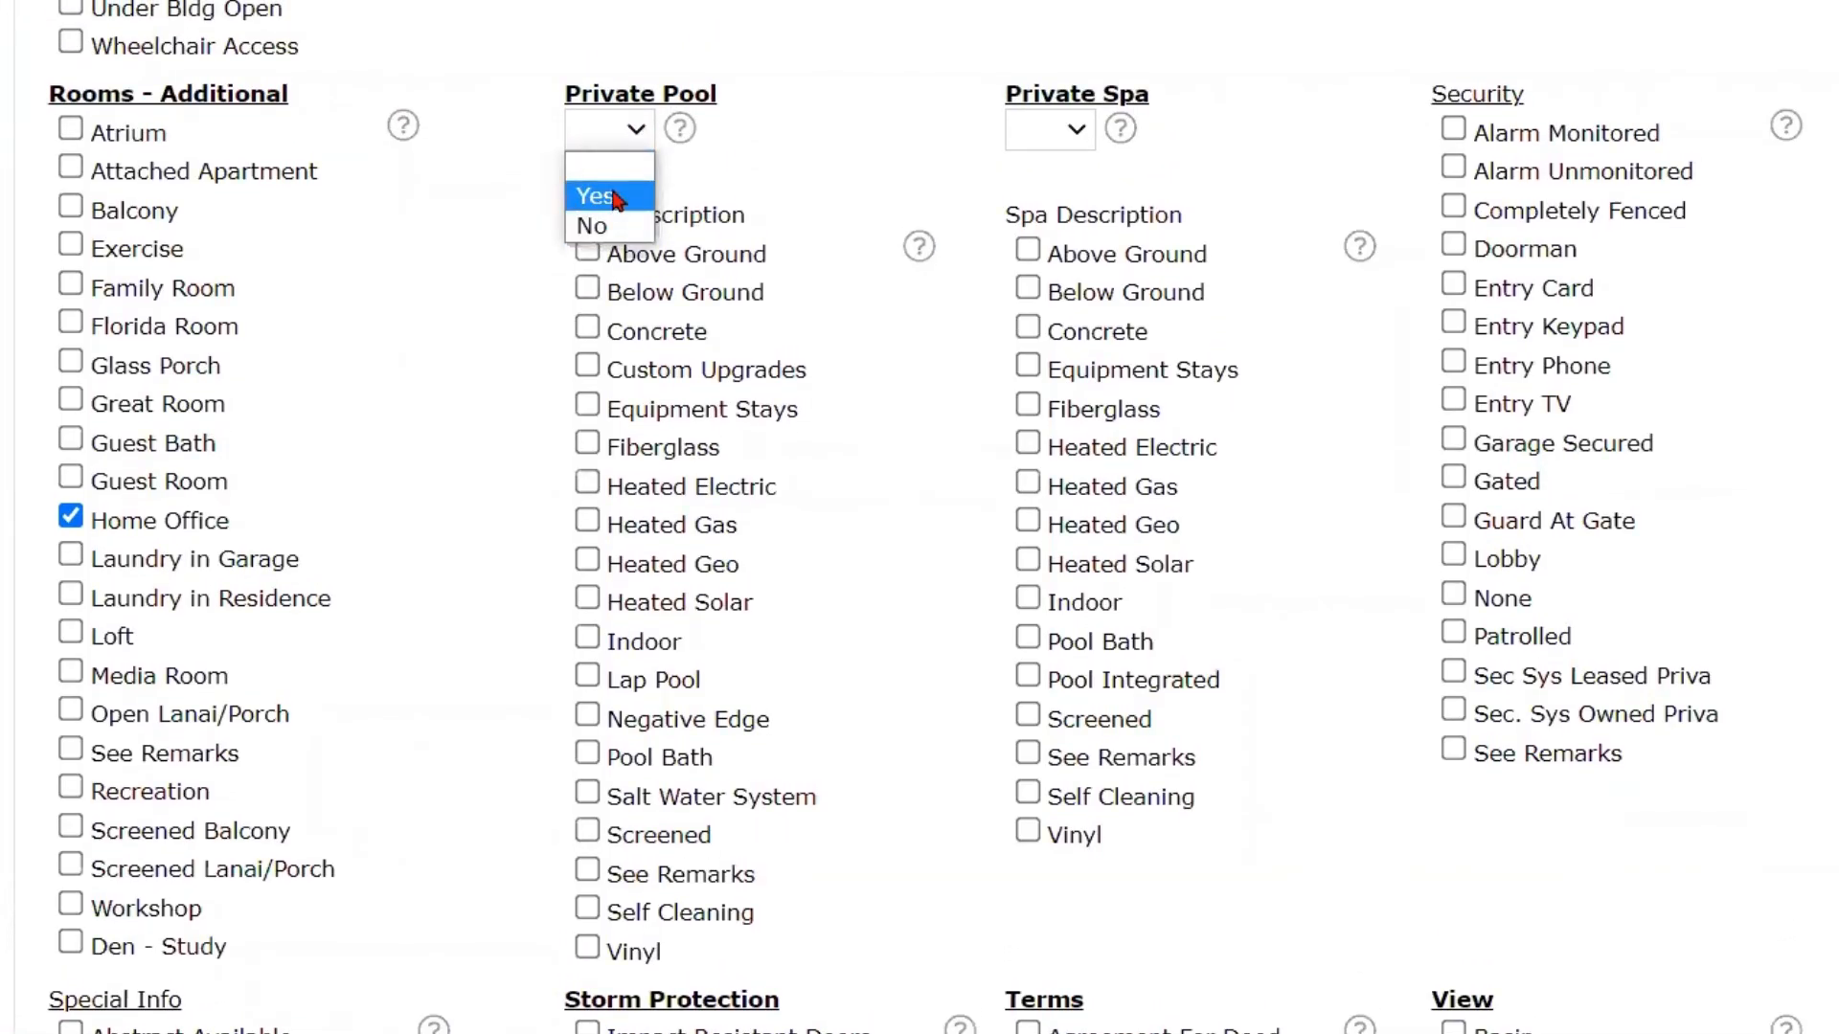
click(718, 165)
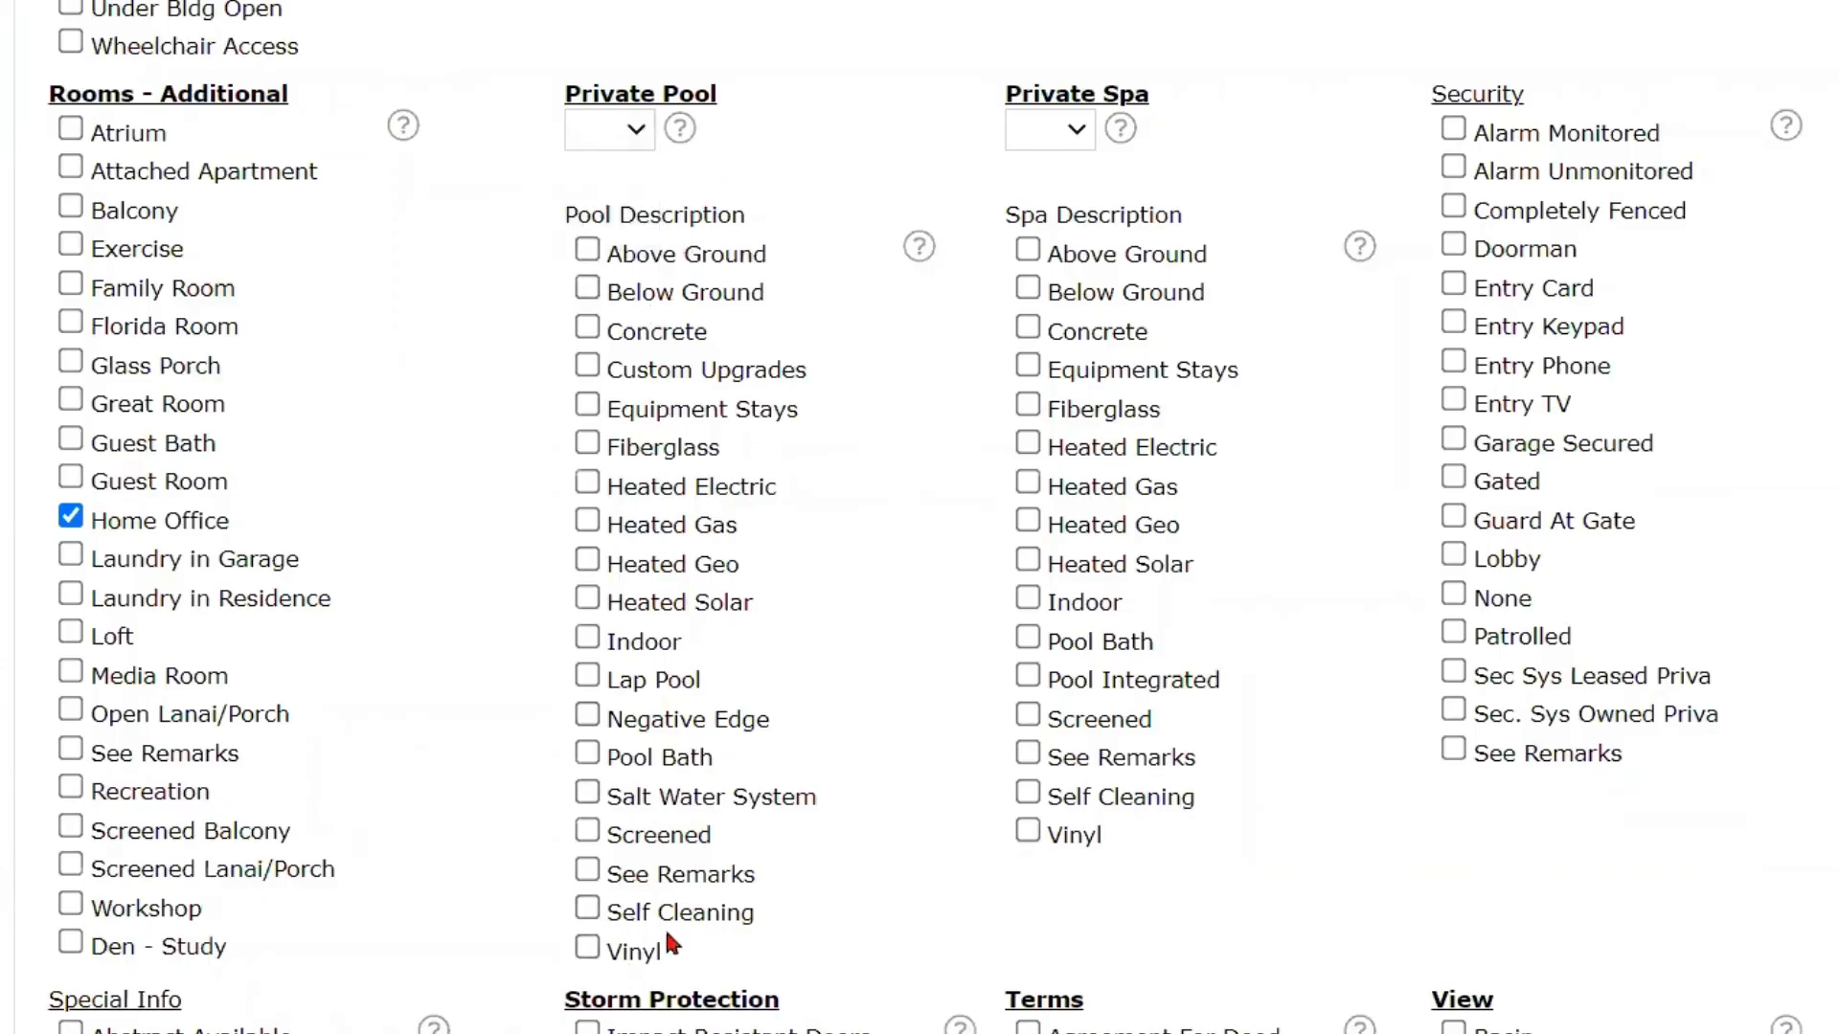
click(627, 132)
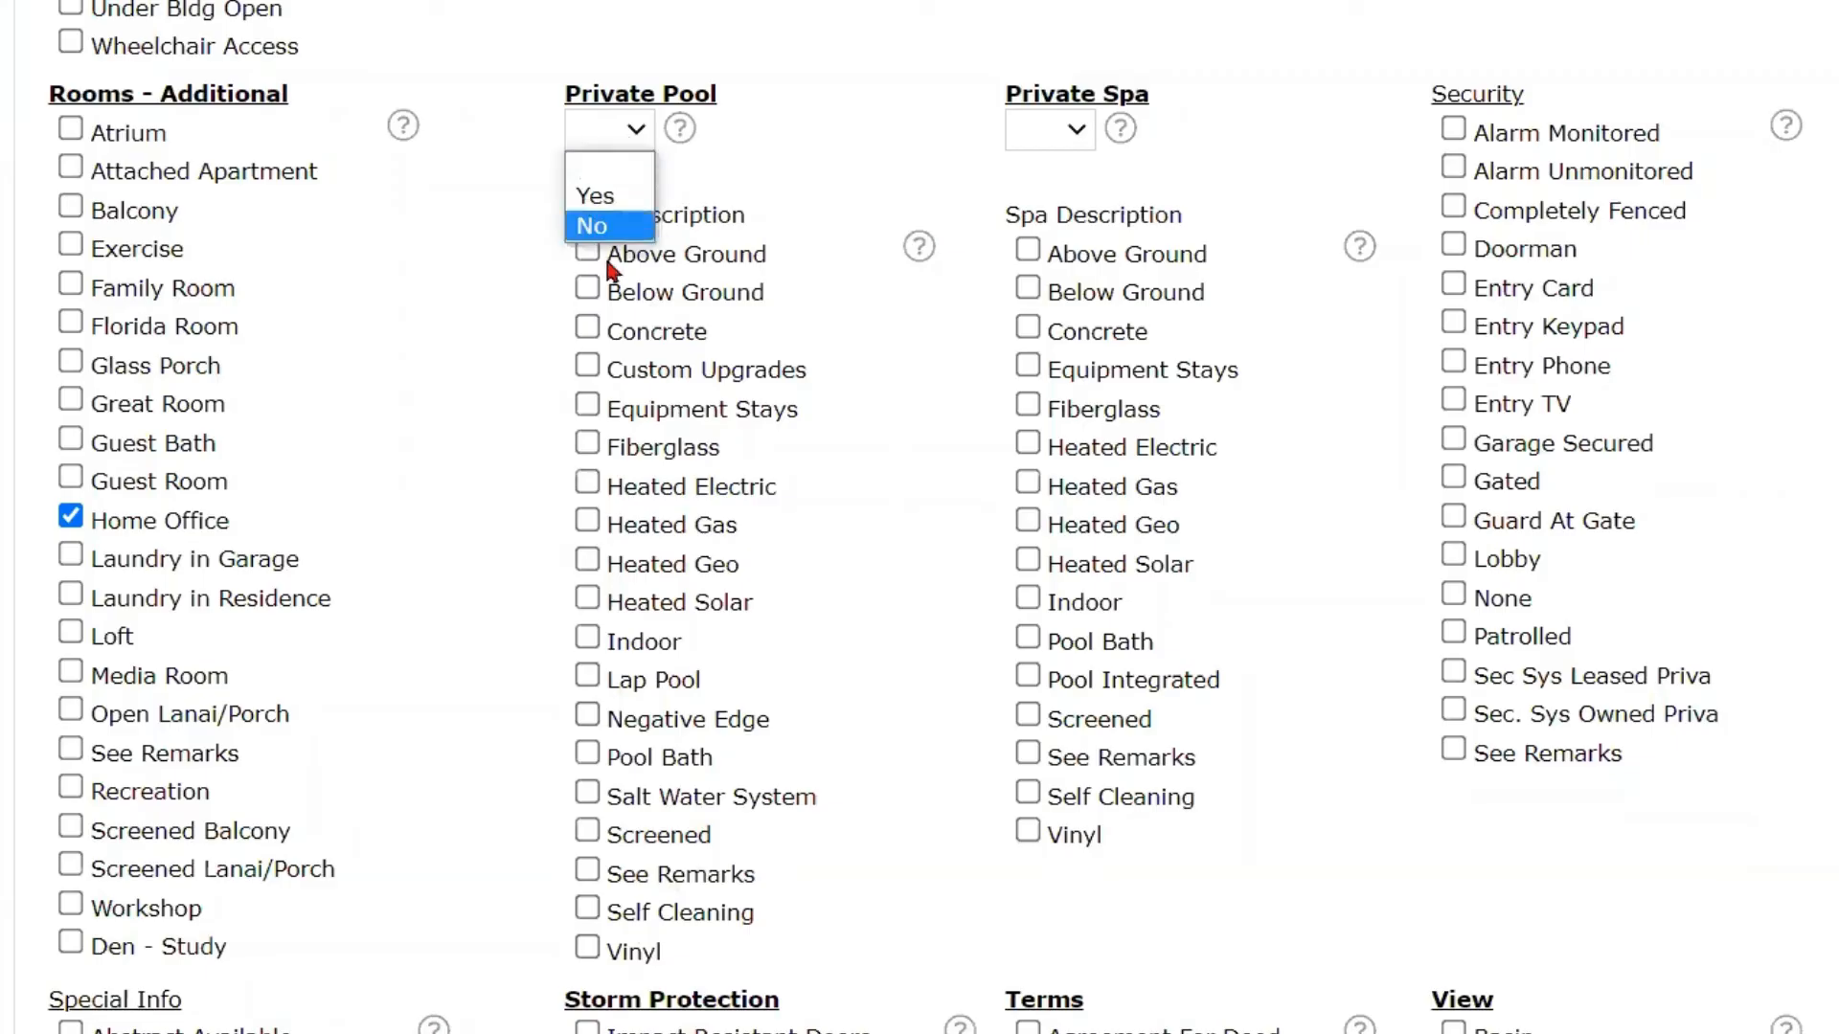
click(591, 226)
click(1048, 129)
click(1032, 226)
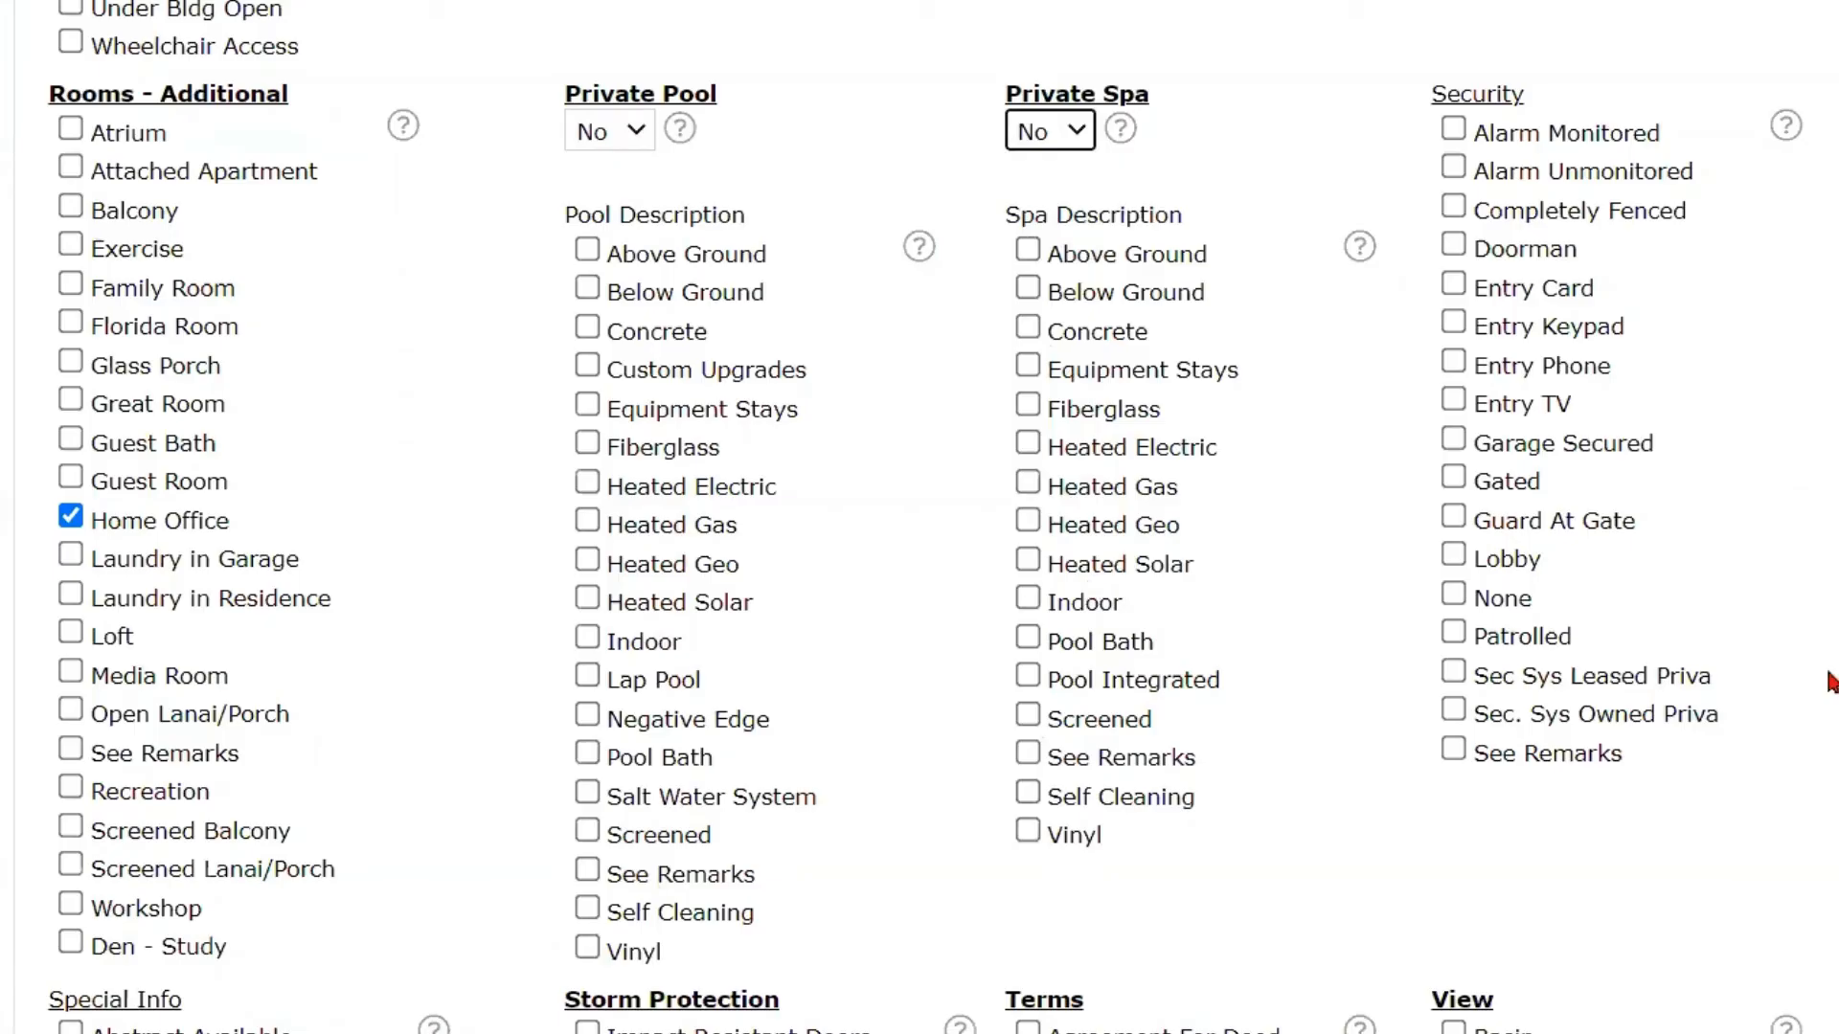
Select None under Security, leaving Guard At Gate unselected
scroll(1829, 671, up, 2)
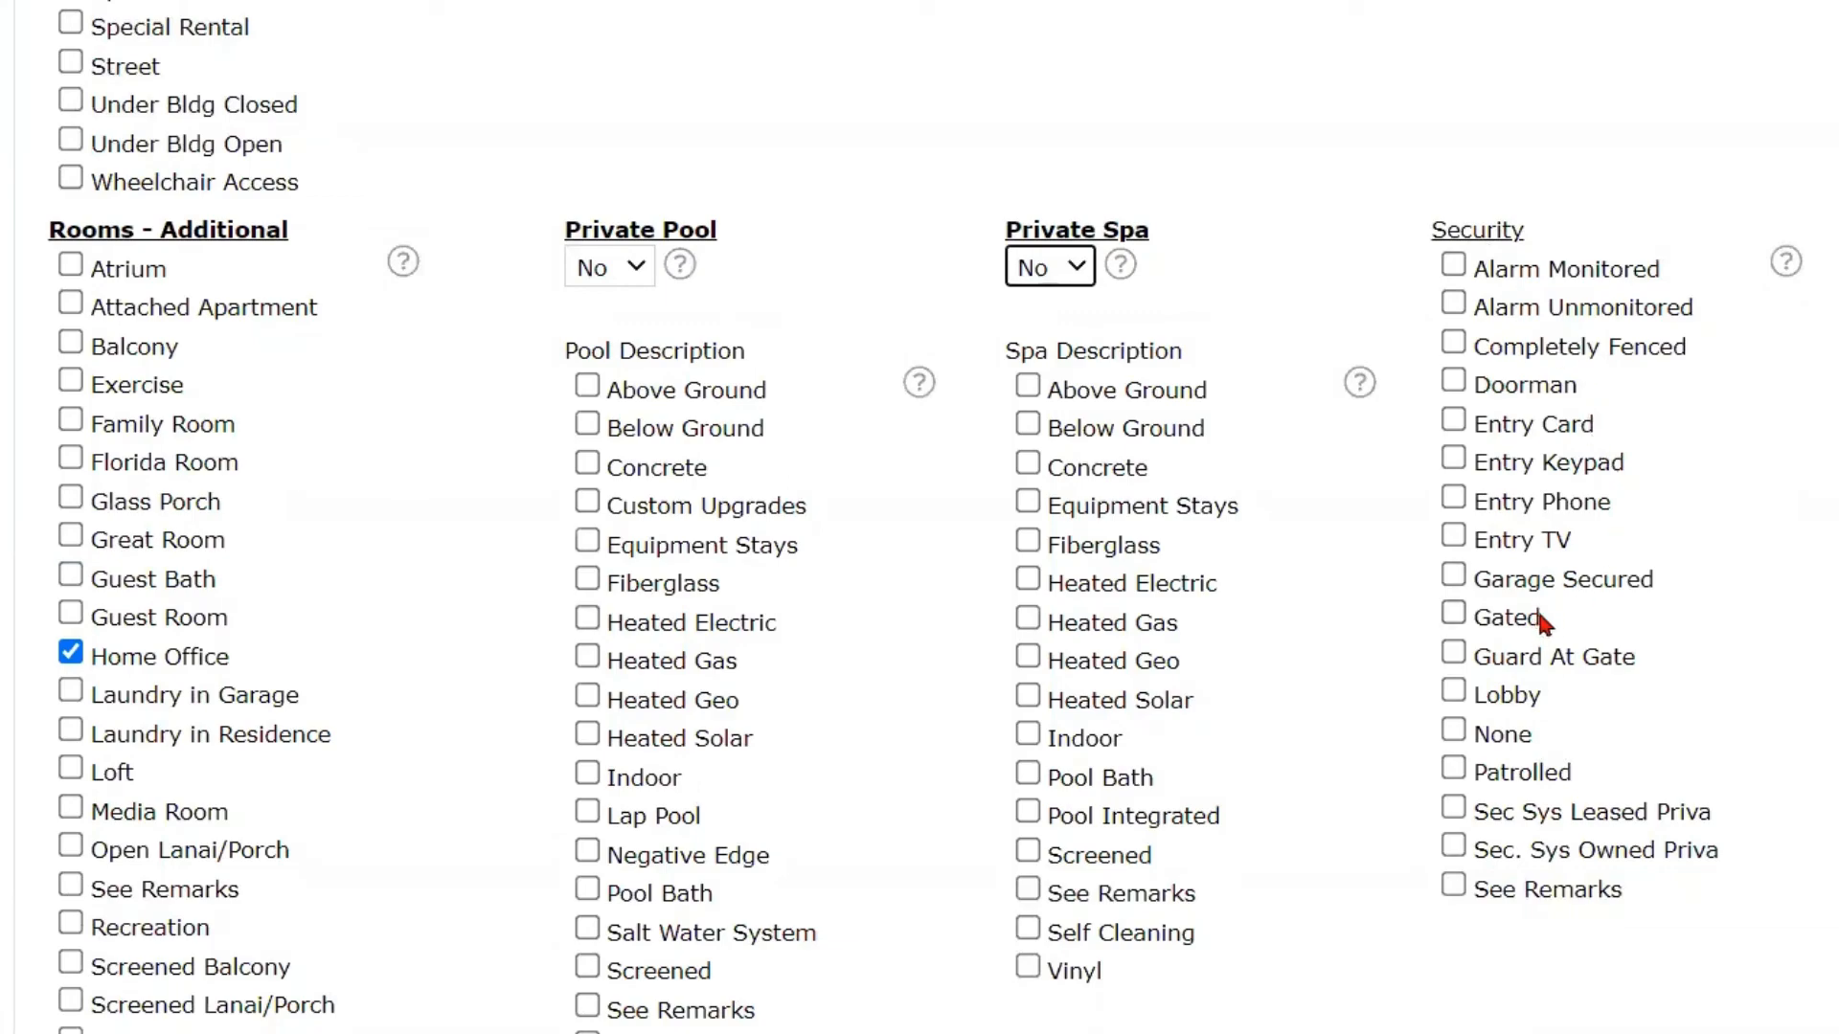
click(1452, 657)
click(1451, 657)
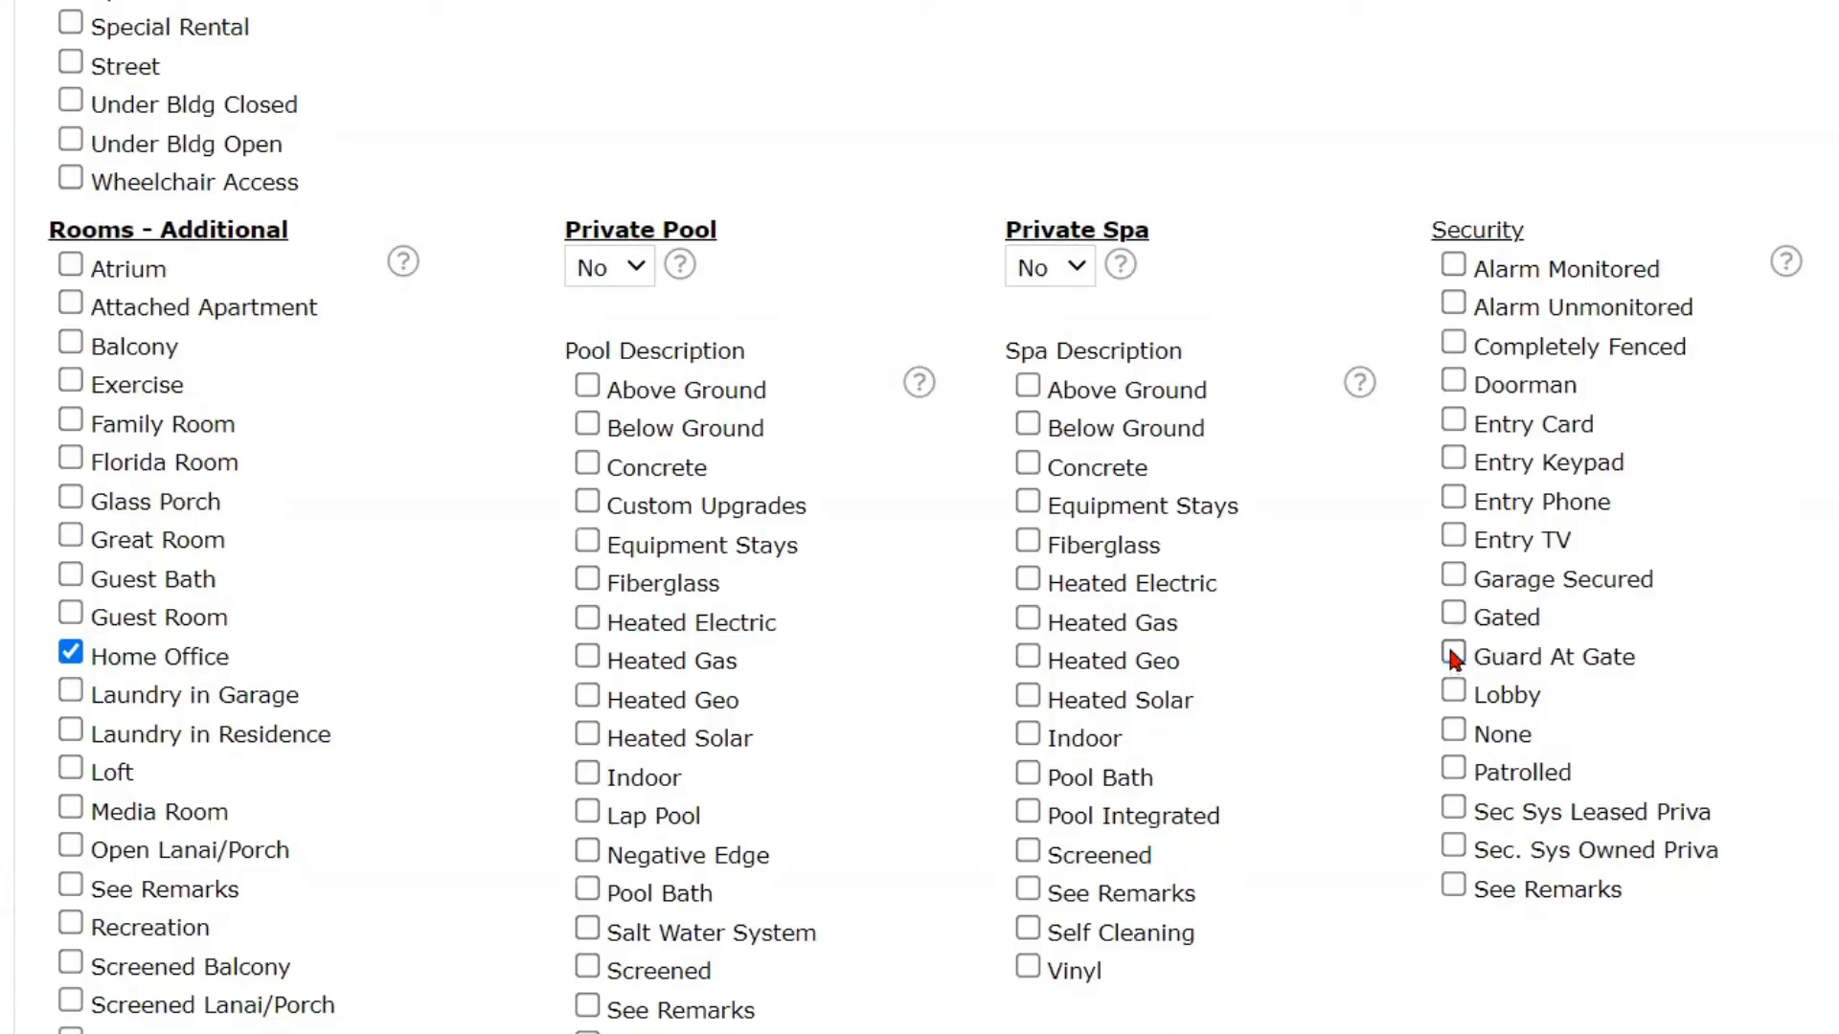
click(1452, 734)
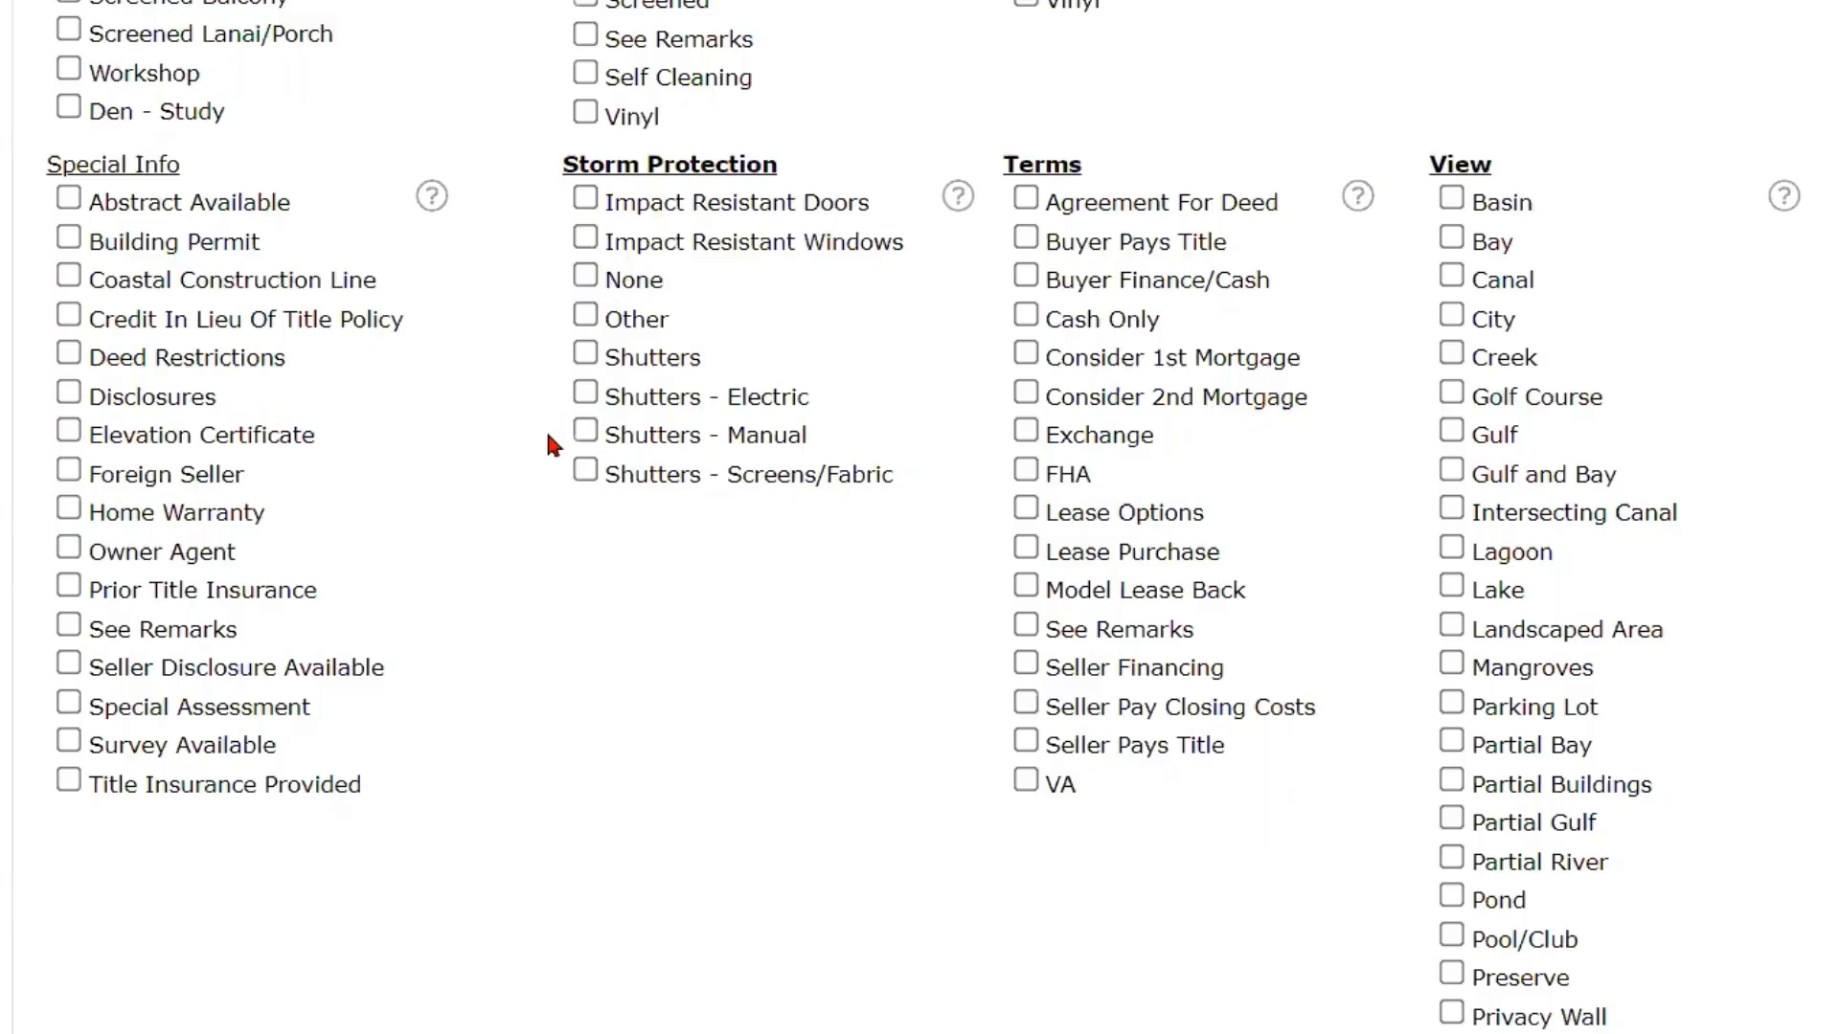
Select Shutters - Manual under Storm Protection, and Buyer Finance/Cash, Cash Only, FHA and VA under Terms
click(579, 431)
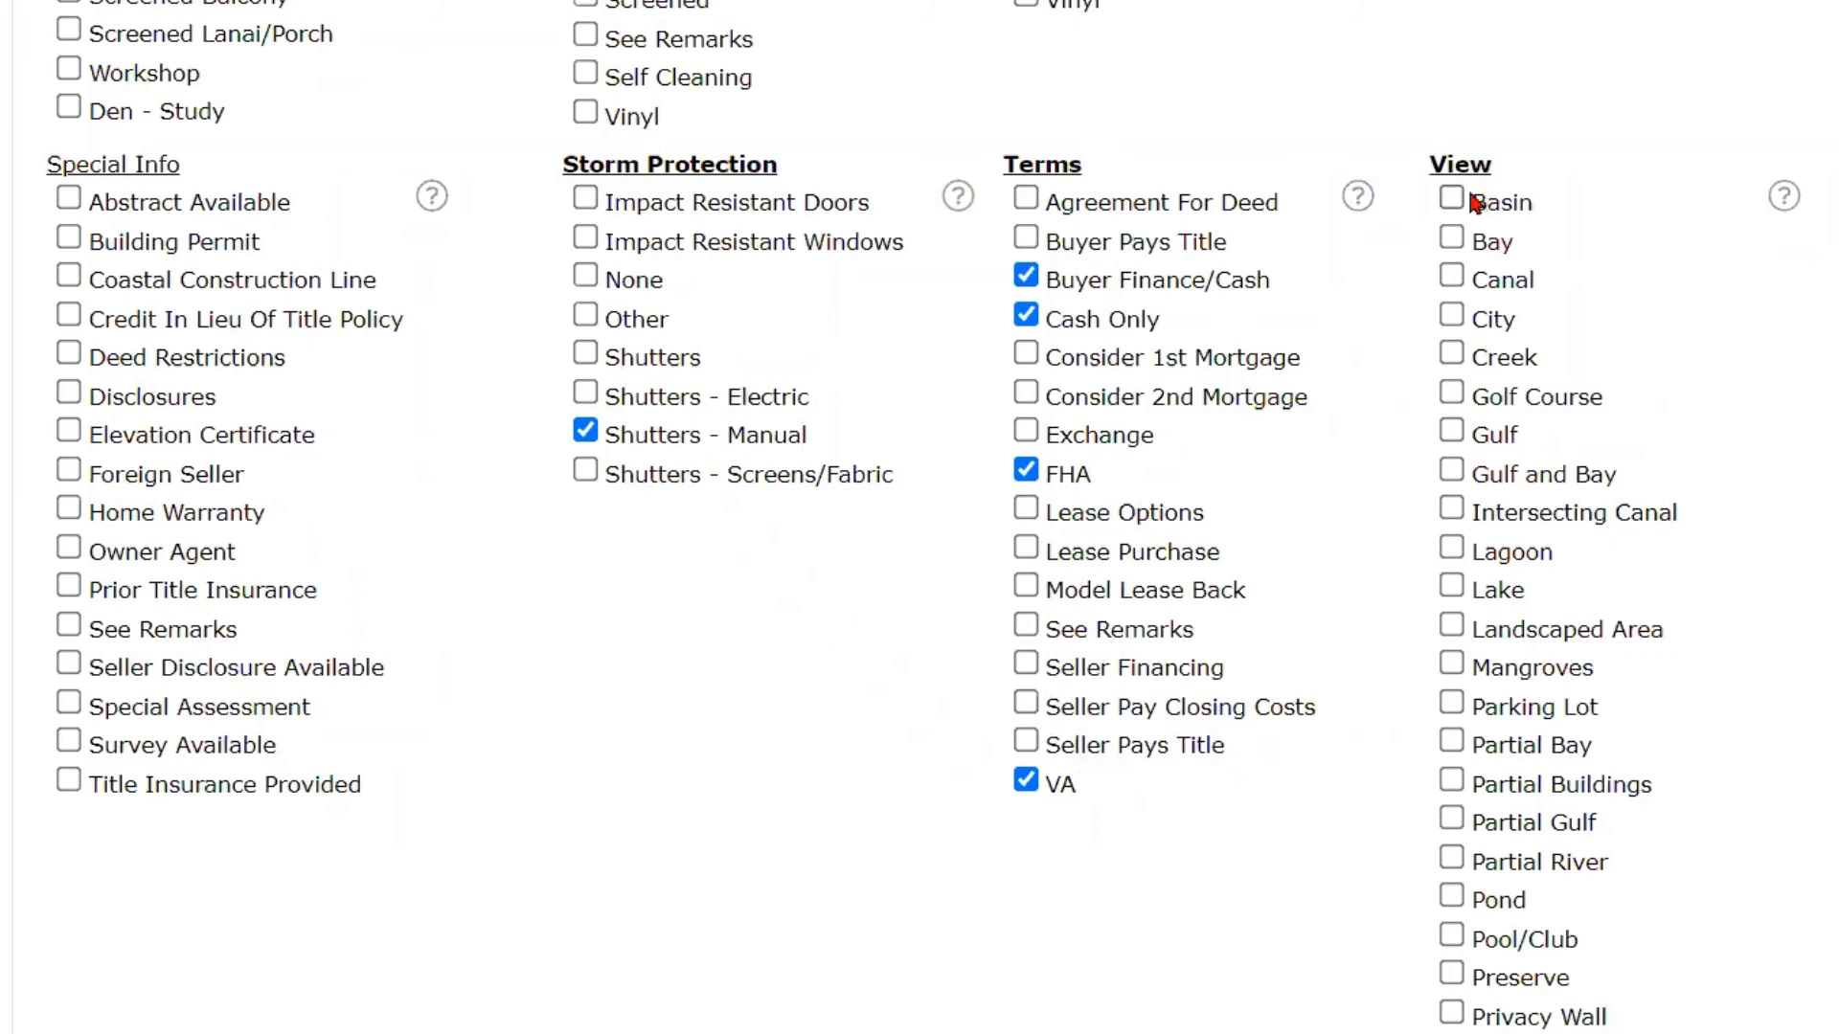
Select Preserve as the property's View
scroll(1474, 202, down, 1)
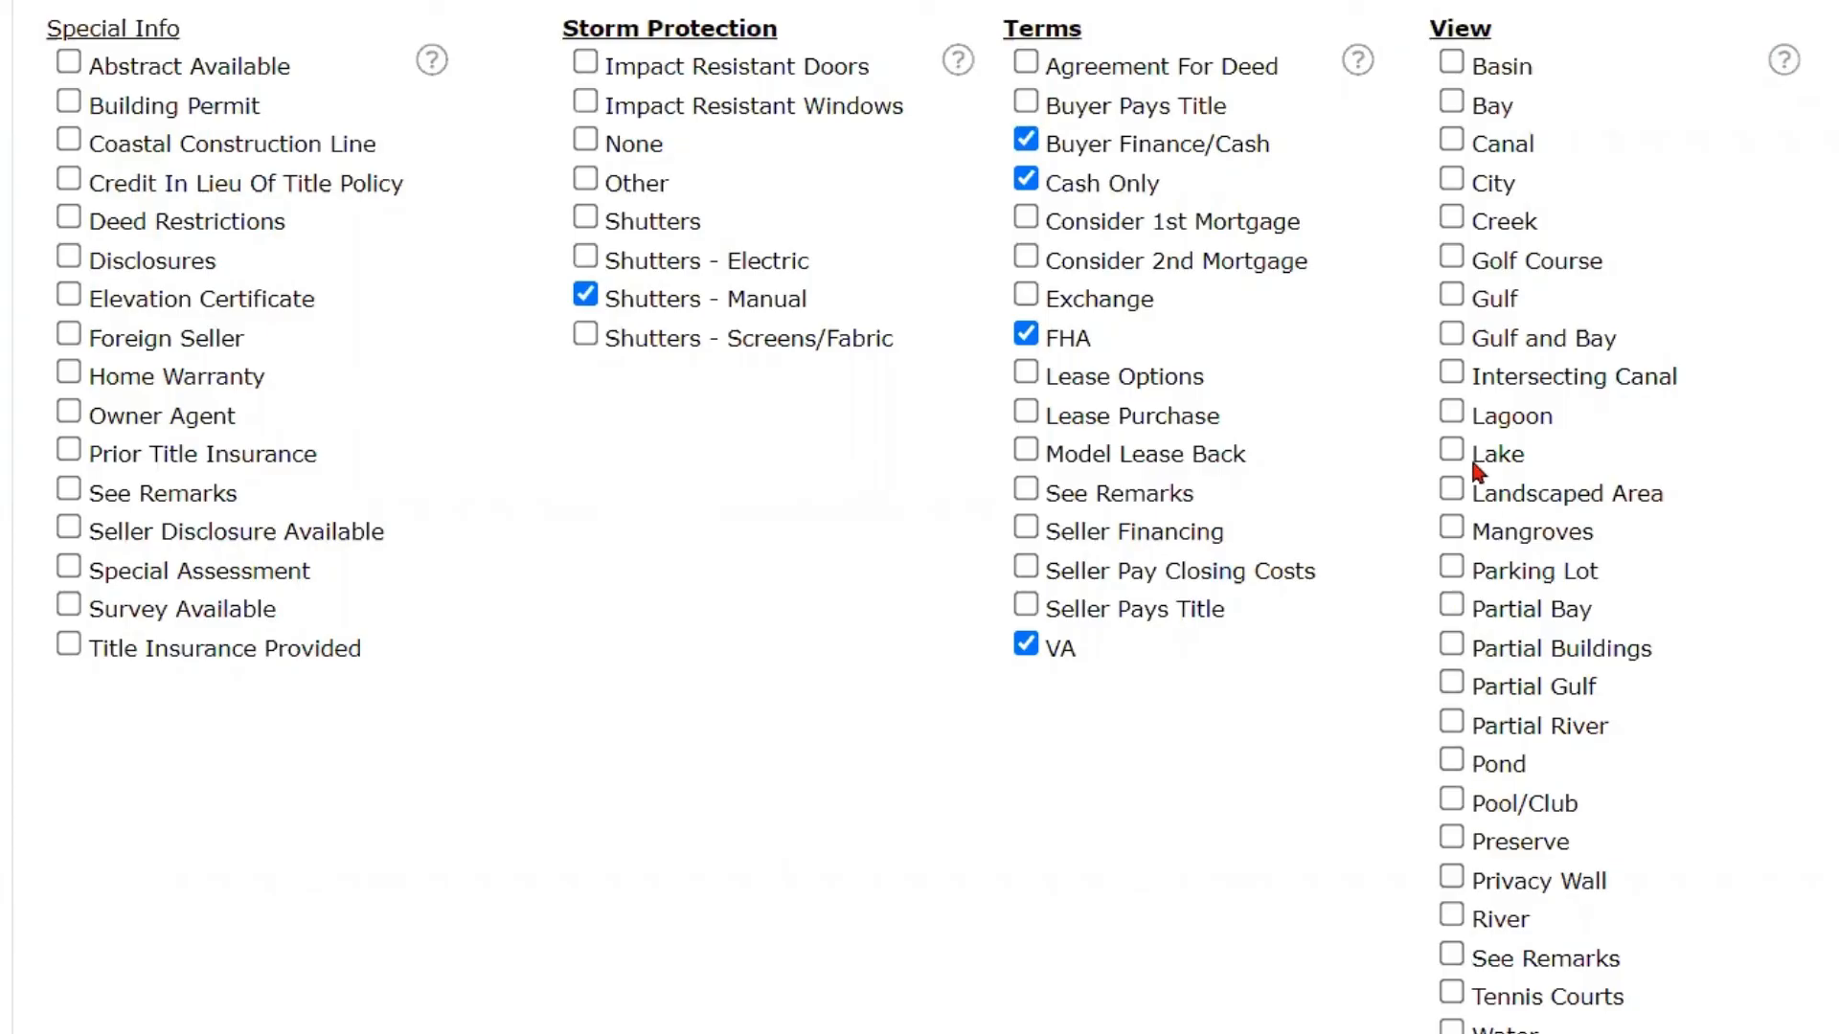
click(1454, 838)
Select Central under Water and Double Hung under Windows
scroll(1444, 772, down, 5)
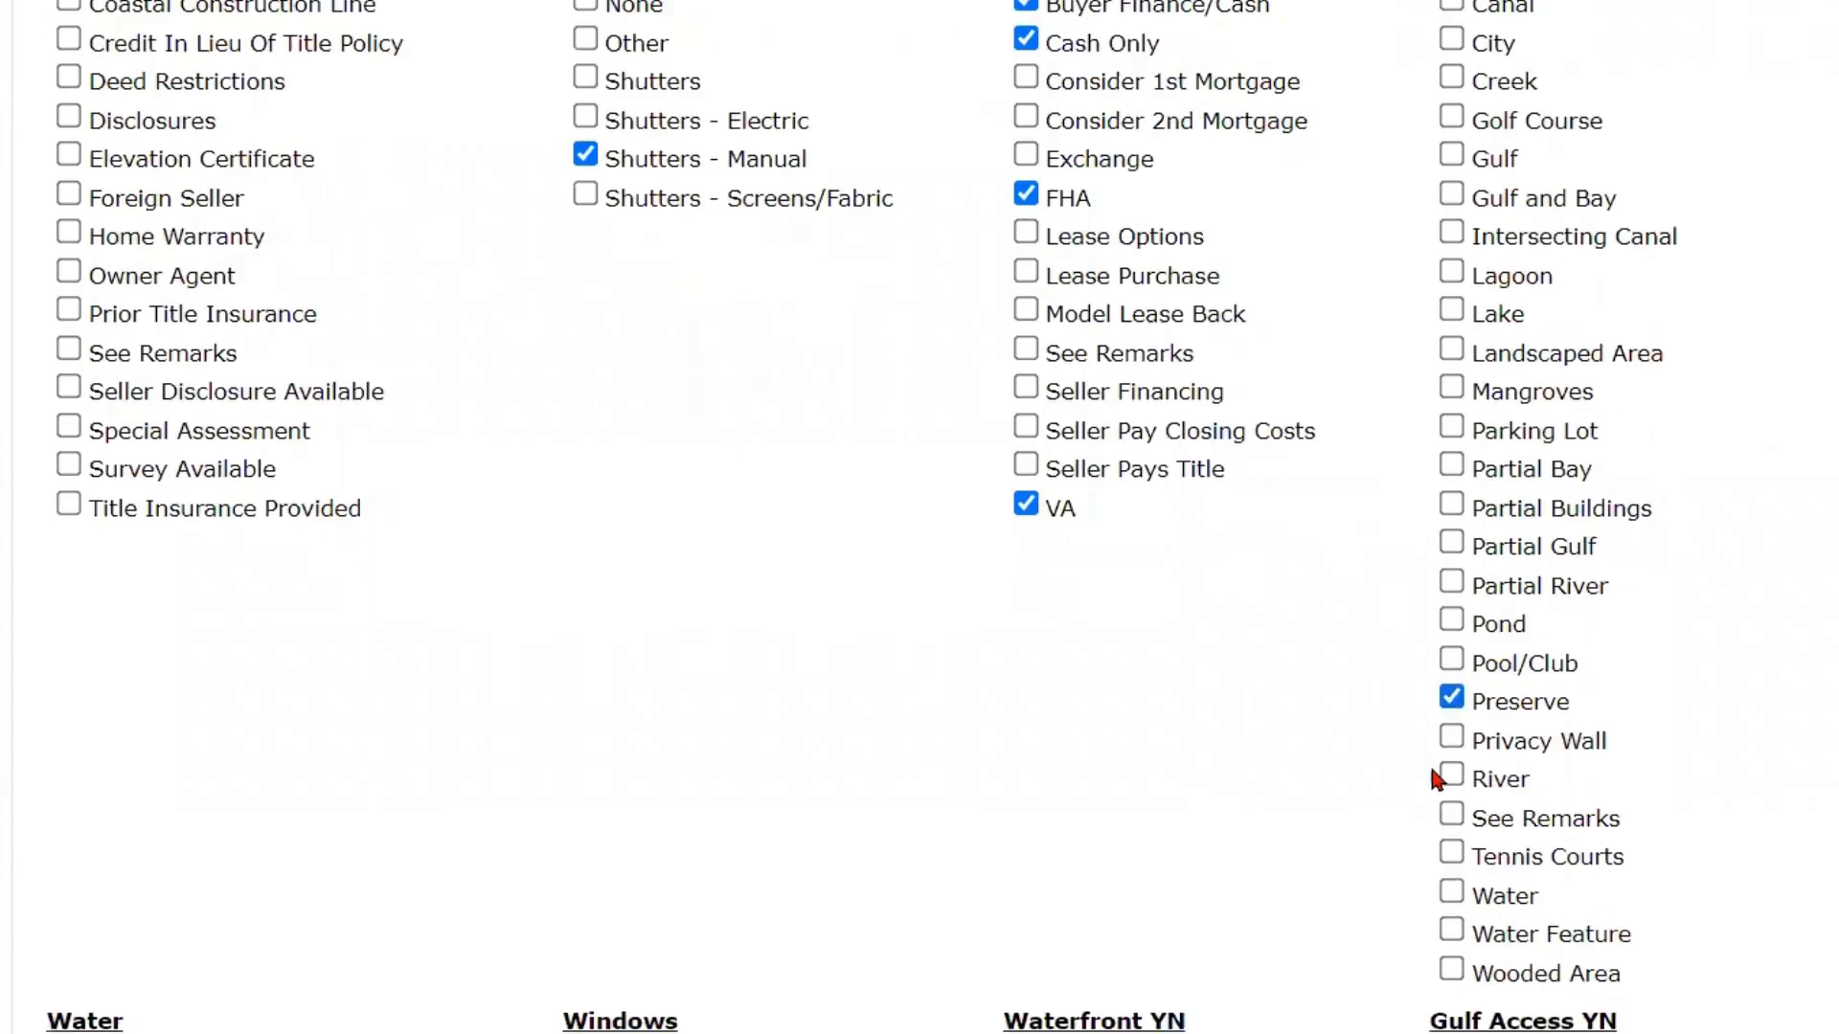
scroll(986, 548, down, 4)
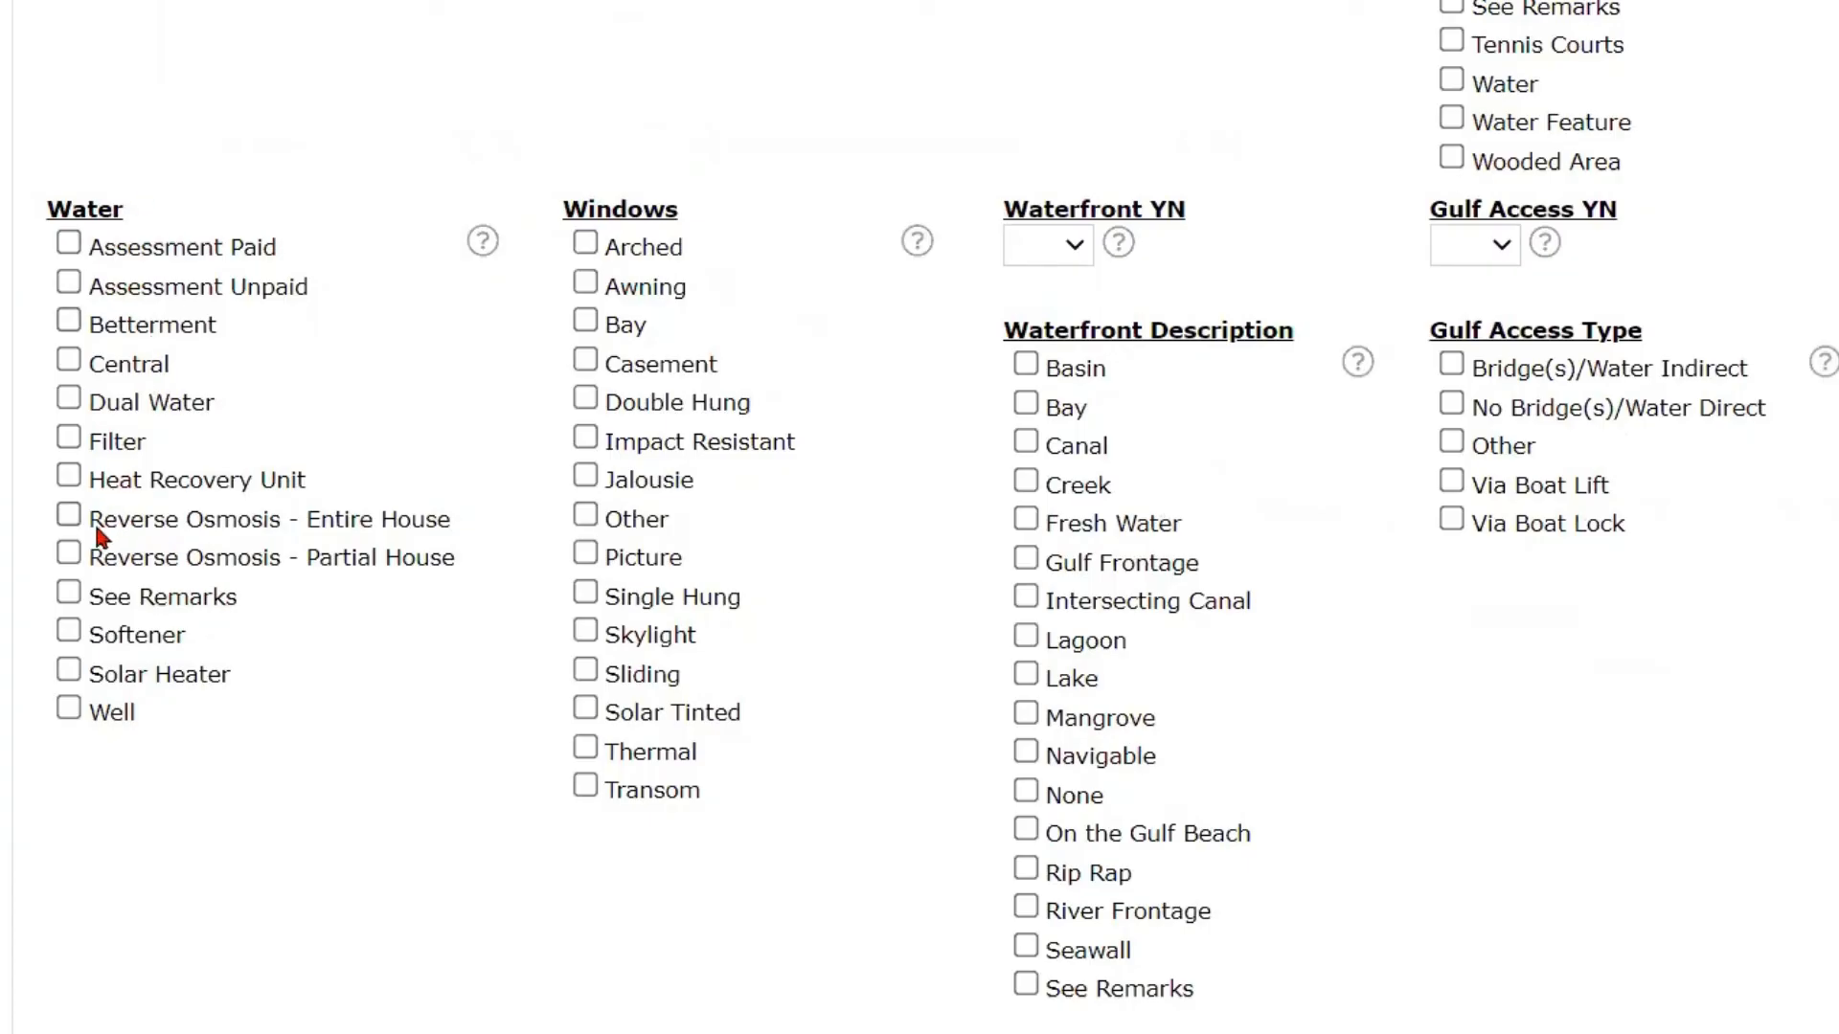
click(69, 360)
Set both Waterfront YN and Gulf Access YN to No
click(1074, 240)
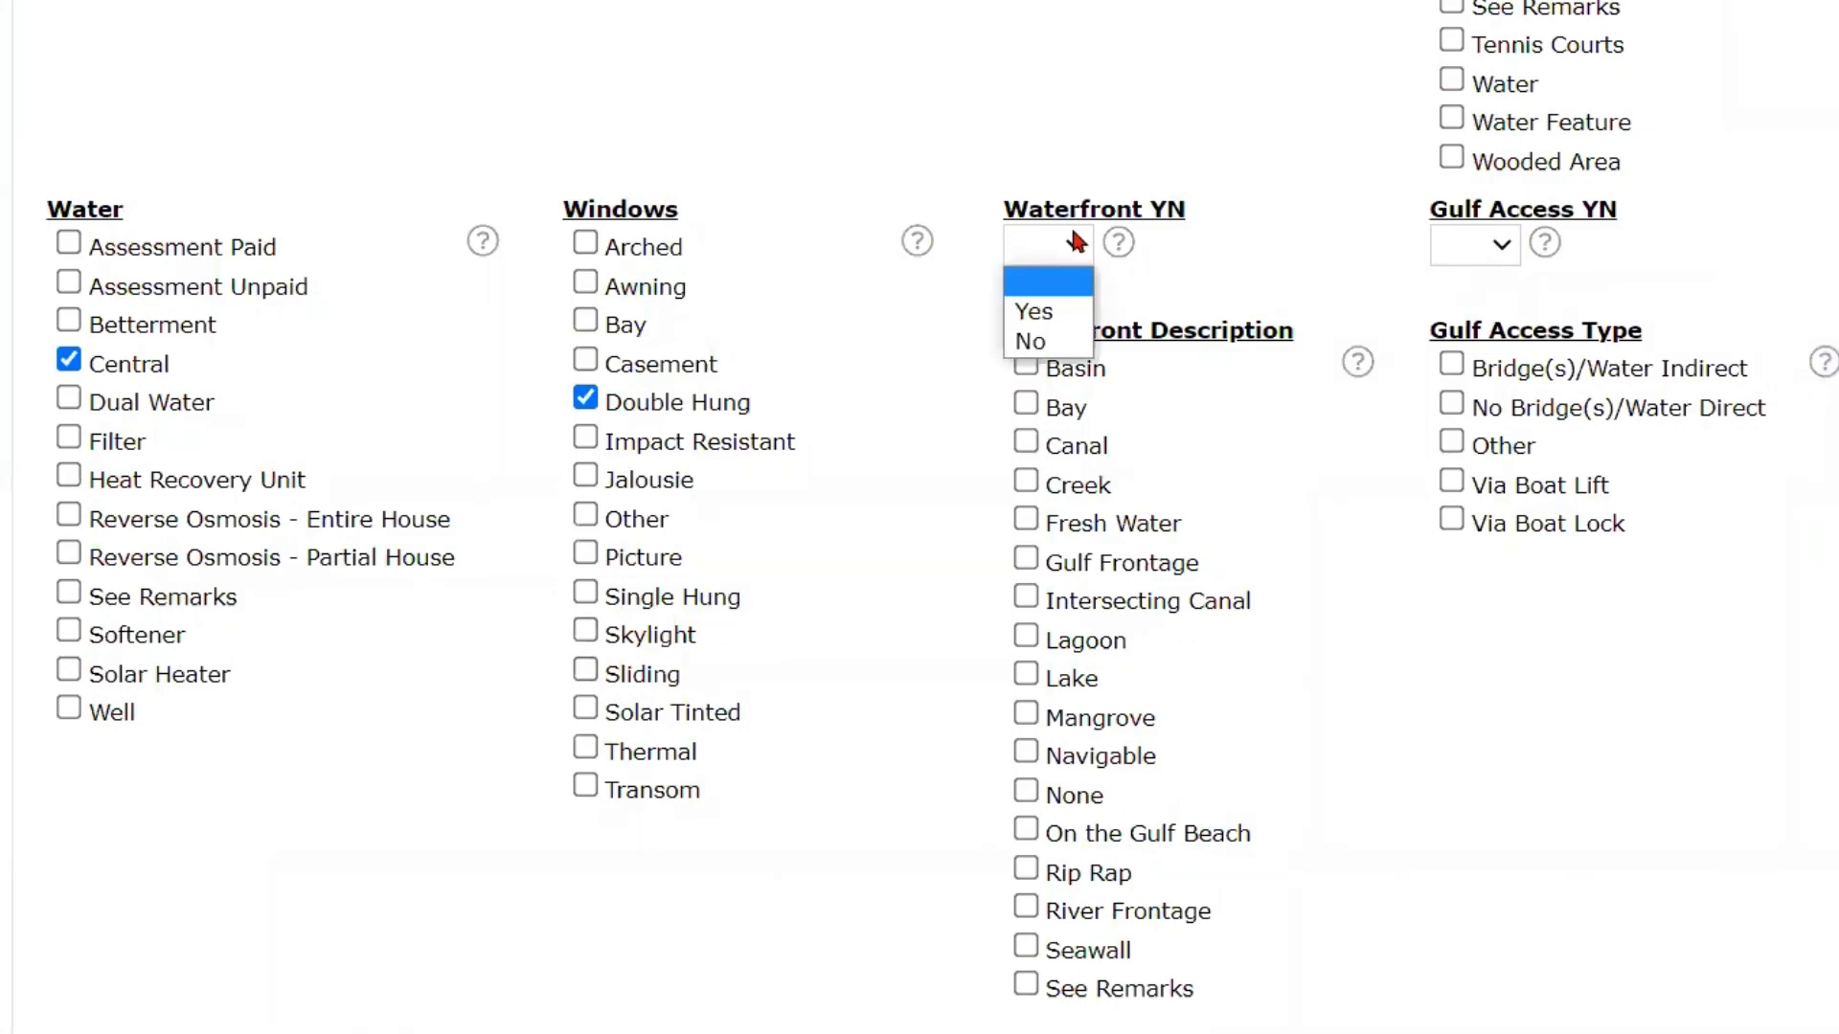
click(1030, 341)
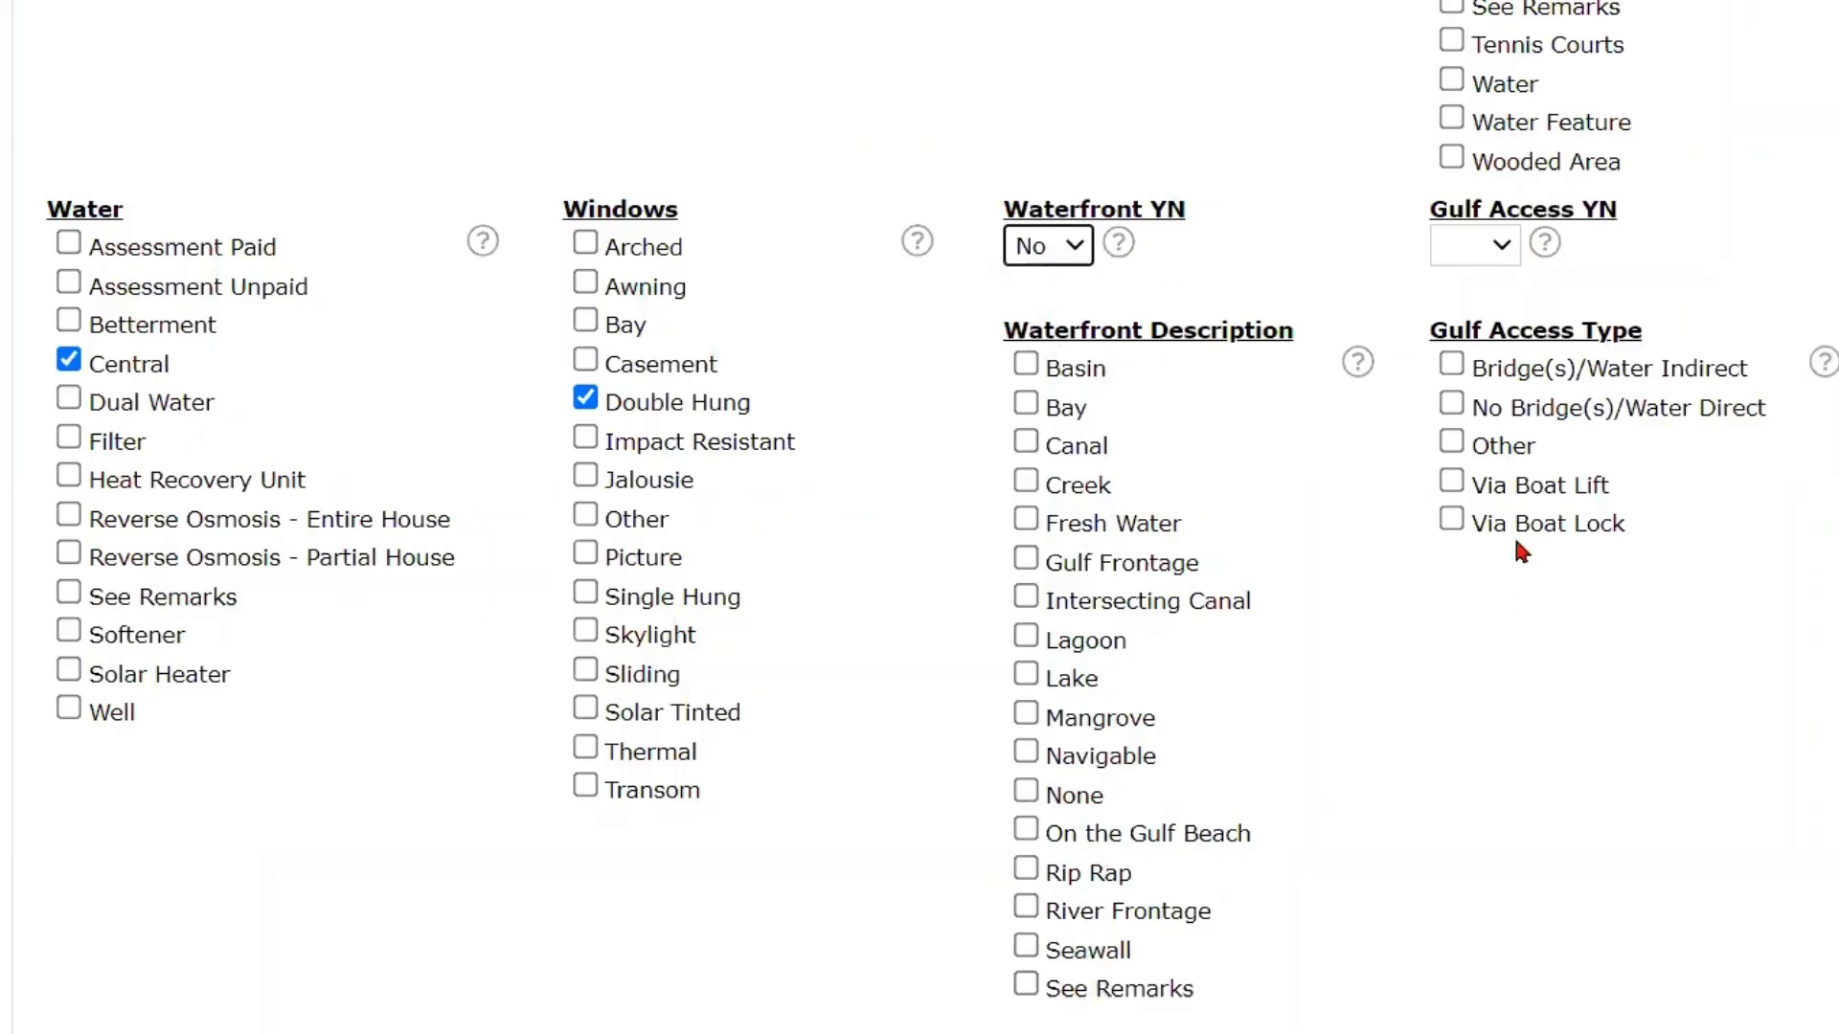
click(1492, 245)
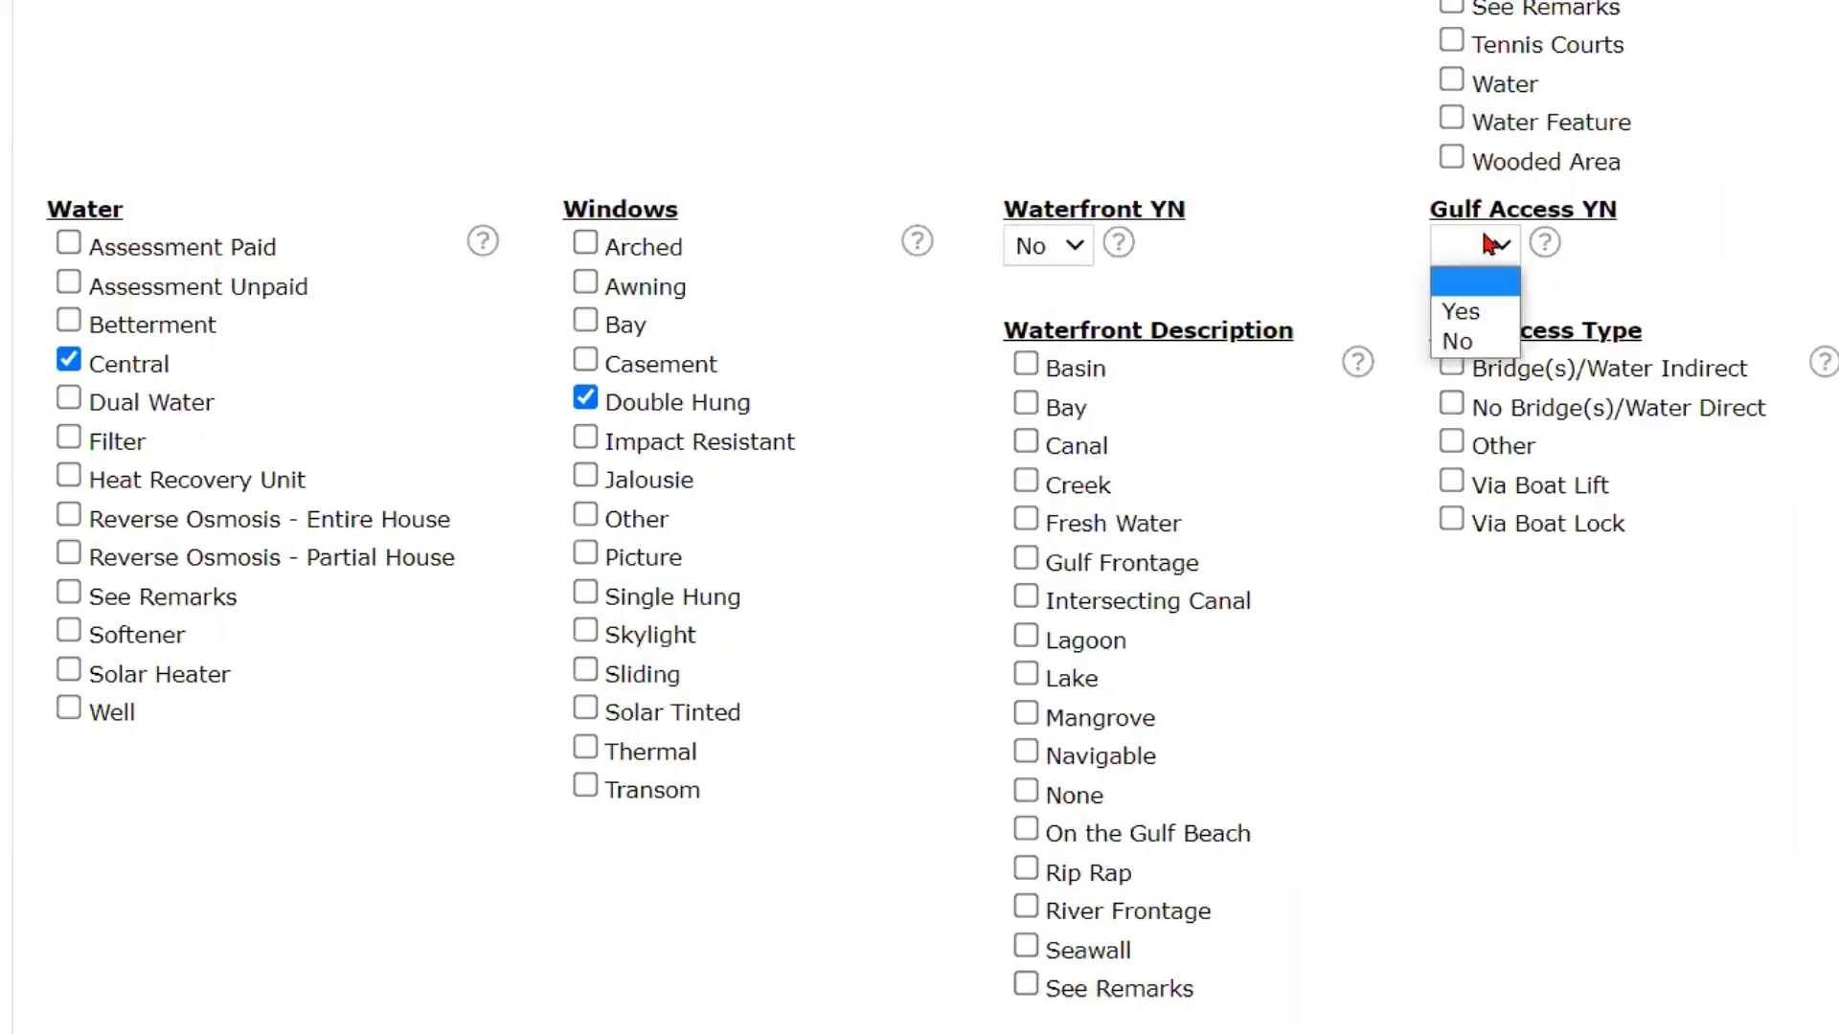
click(1470, 344)
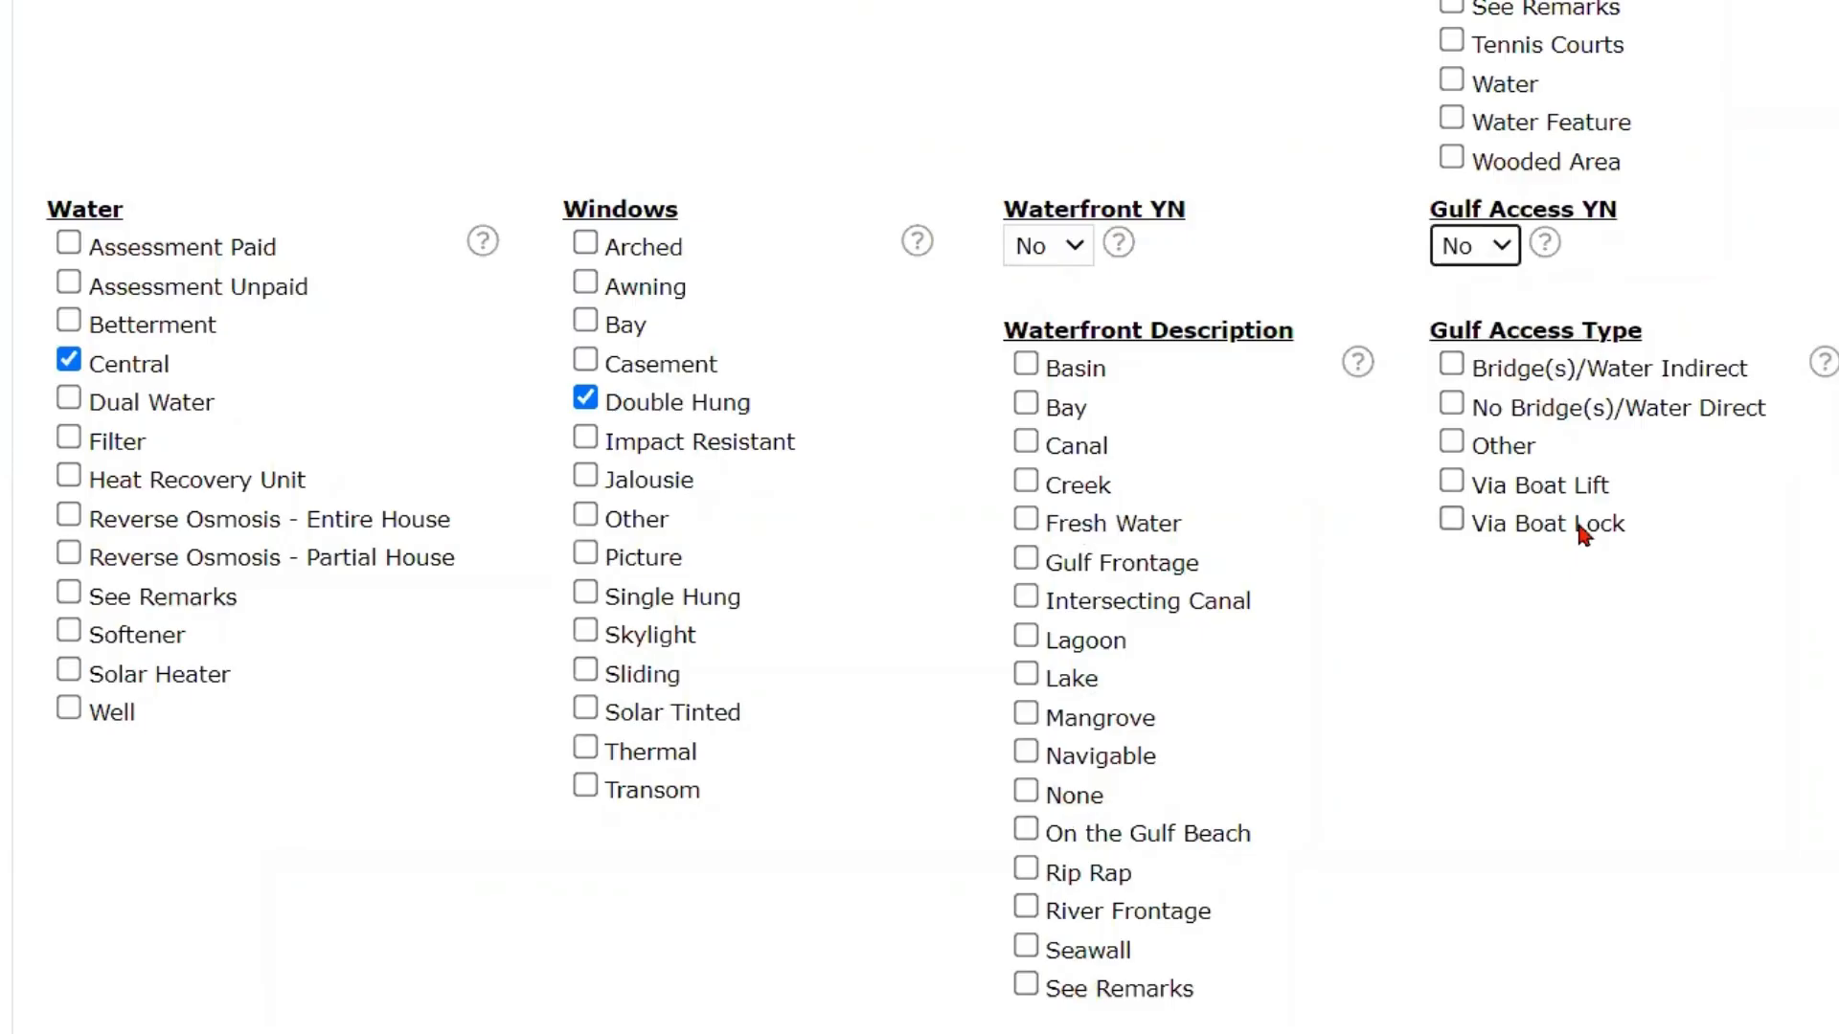
Set the Canal Width to None
scroll(1582, 535, right, 5)
click(1607, 251)
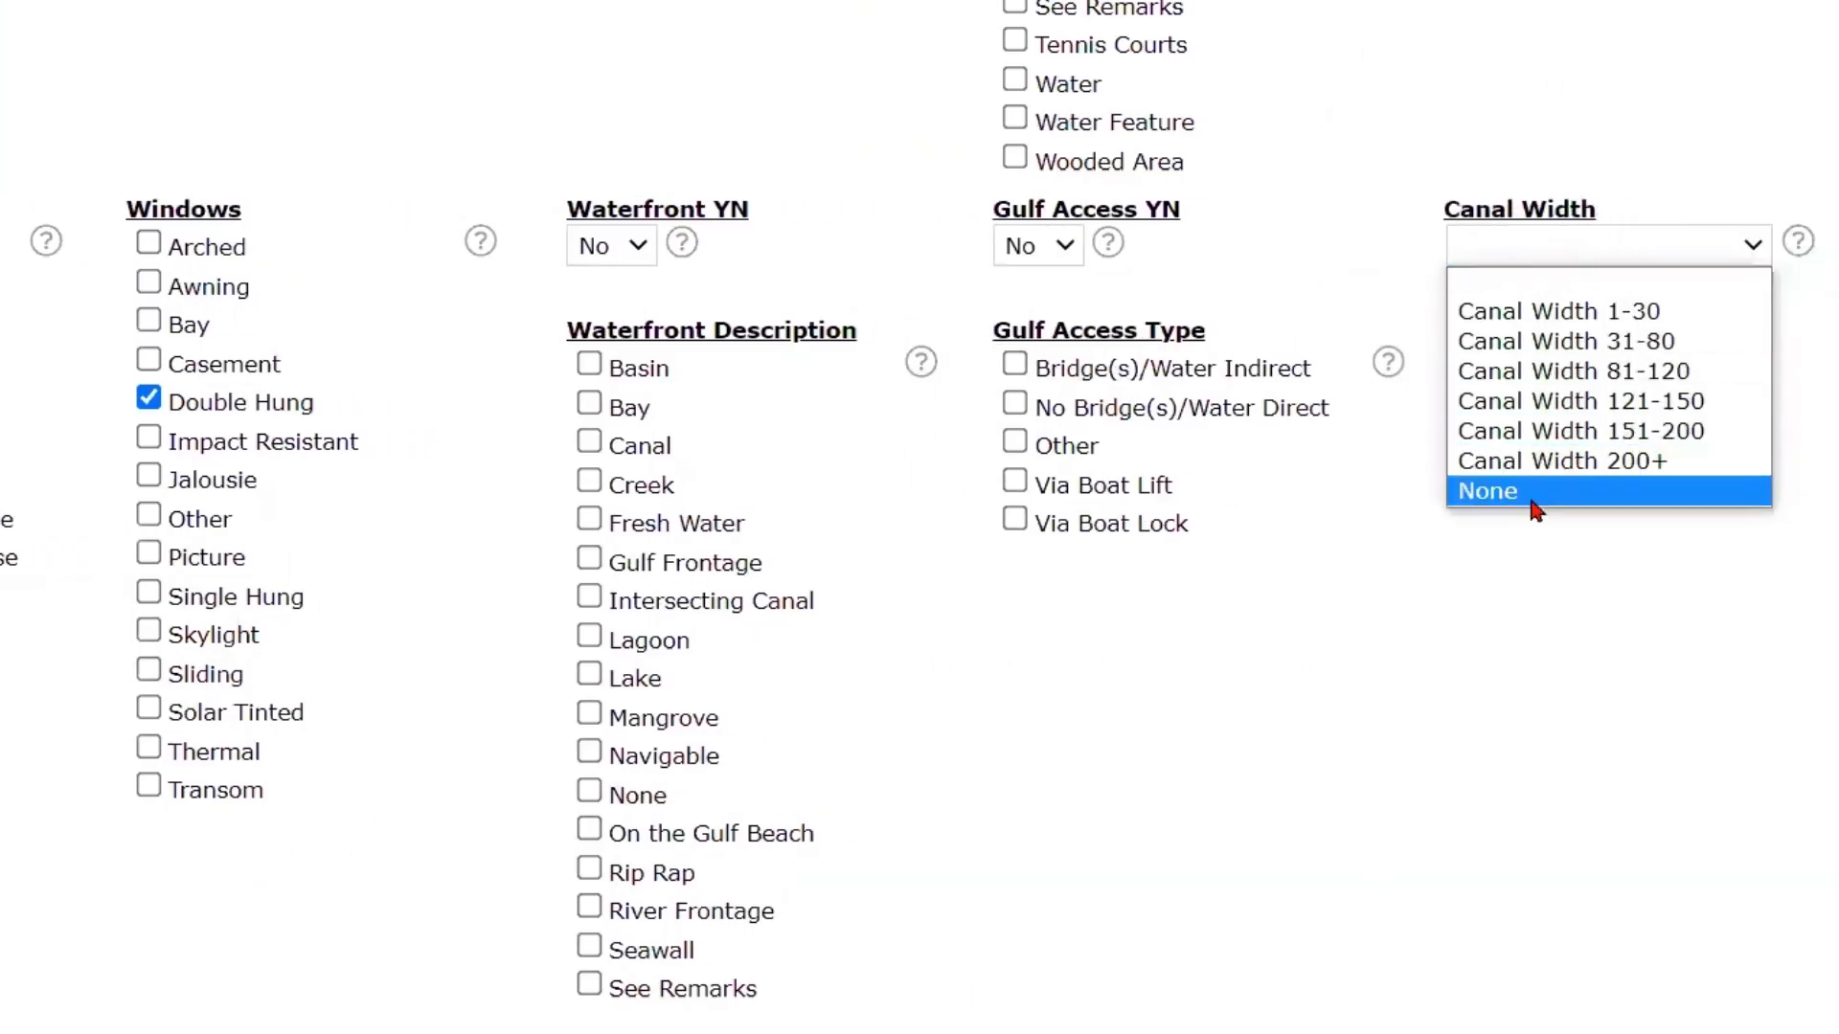
click(1494, 492)
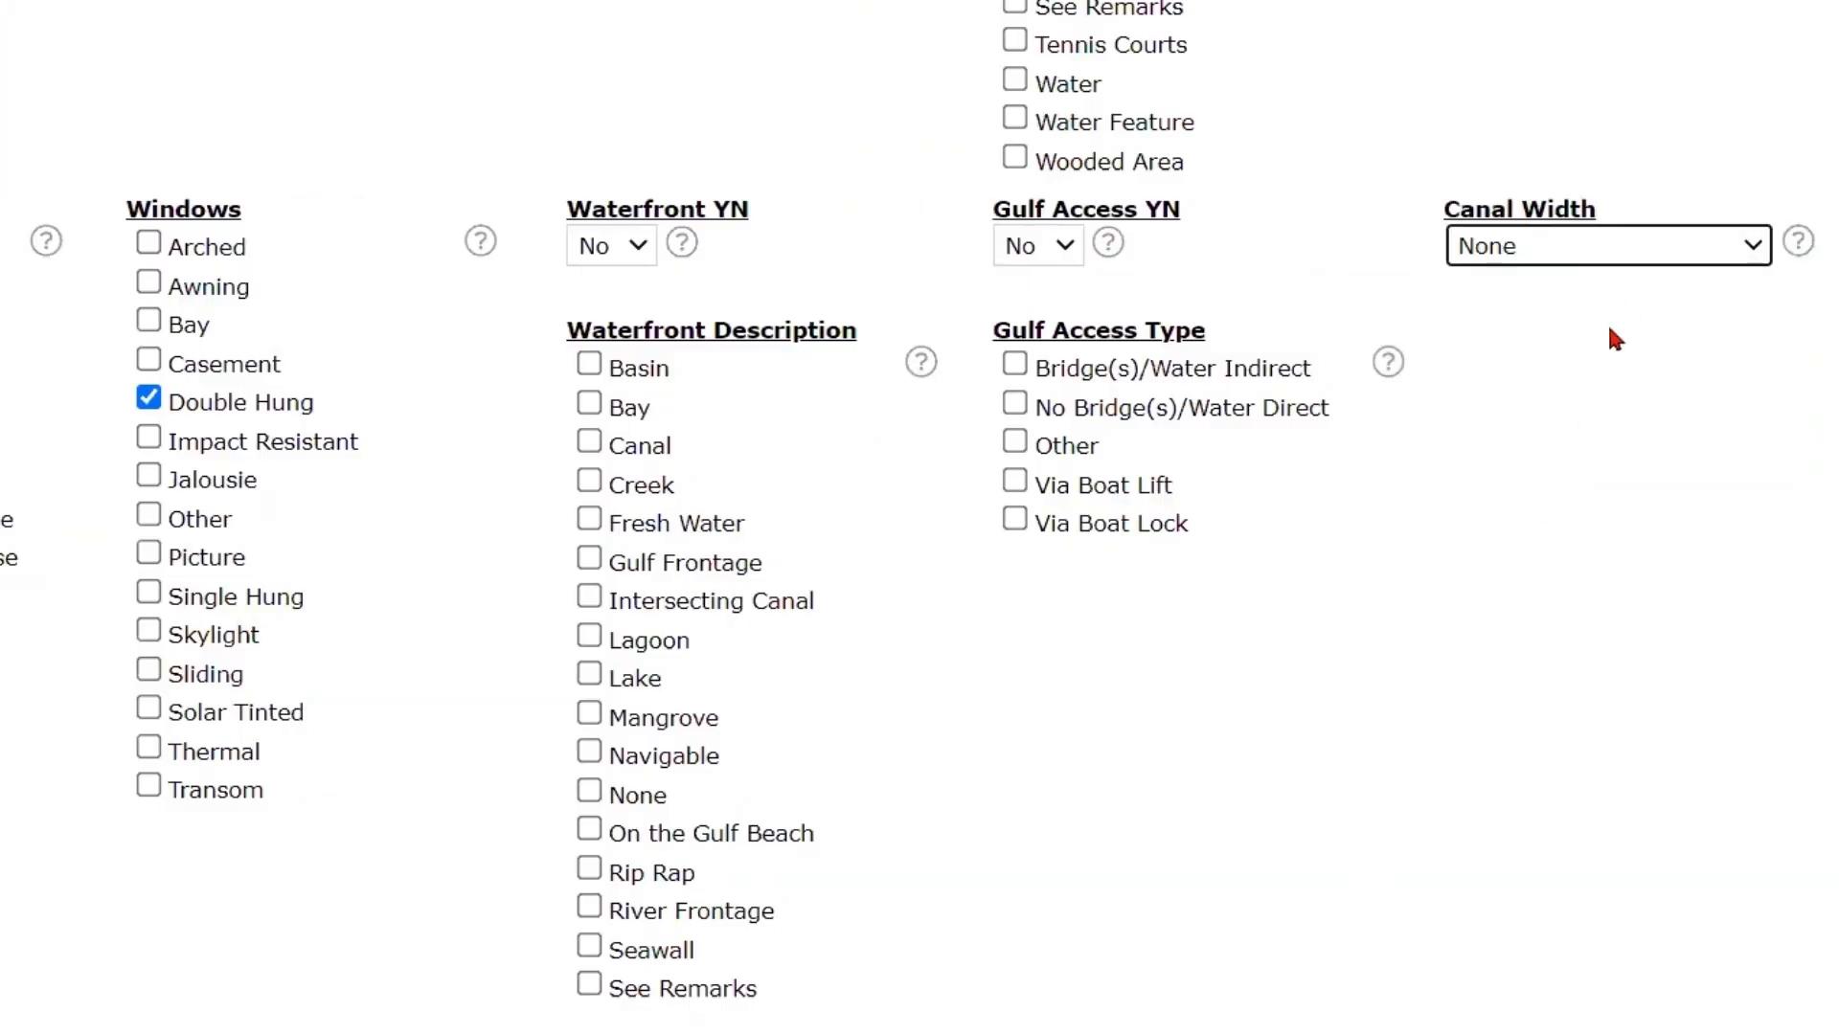
Check the completed Features selections and go to the Financial section of the listing form
scroll(1558, 421, up, 6)
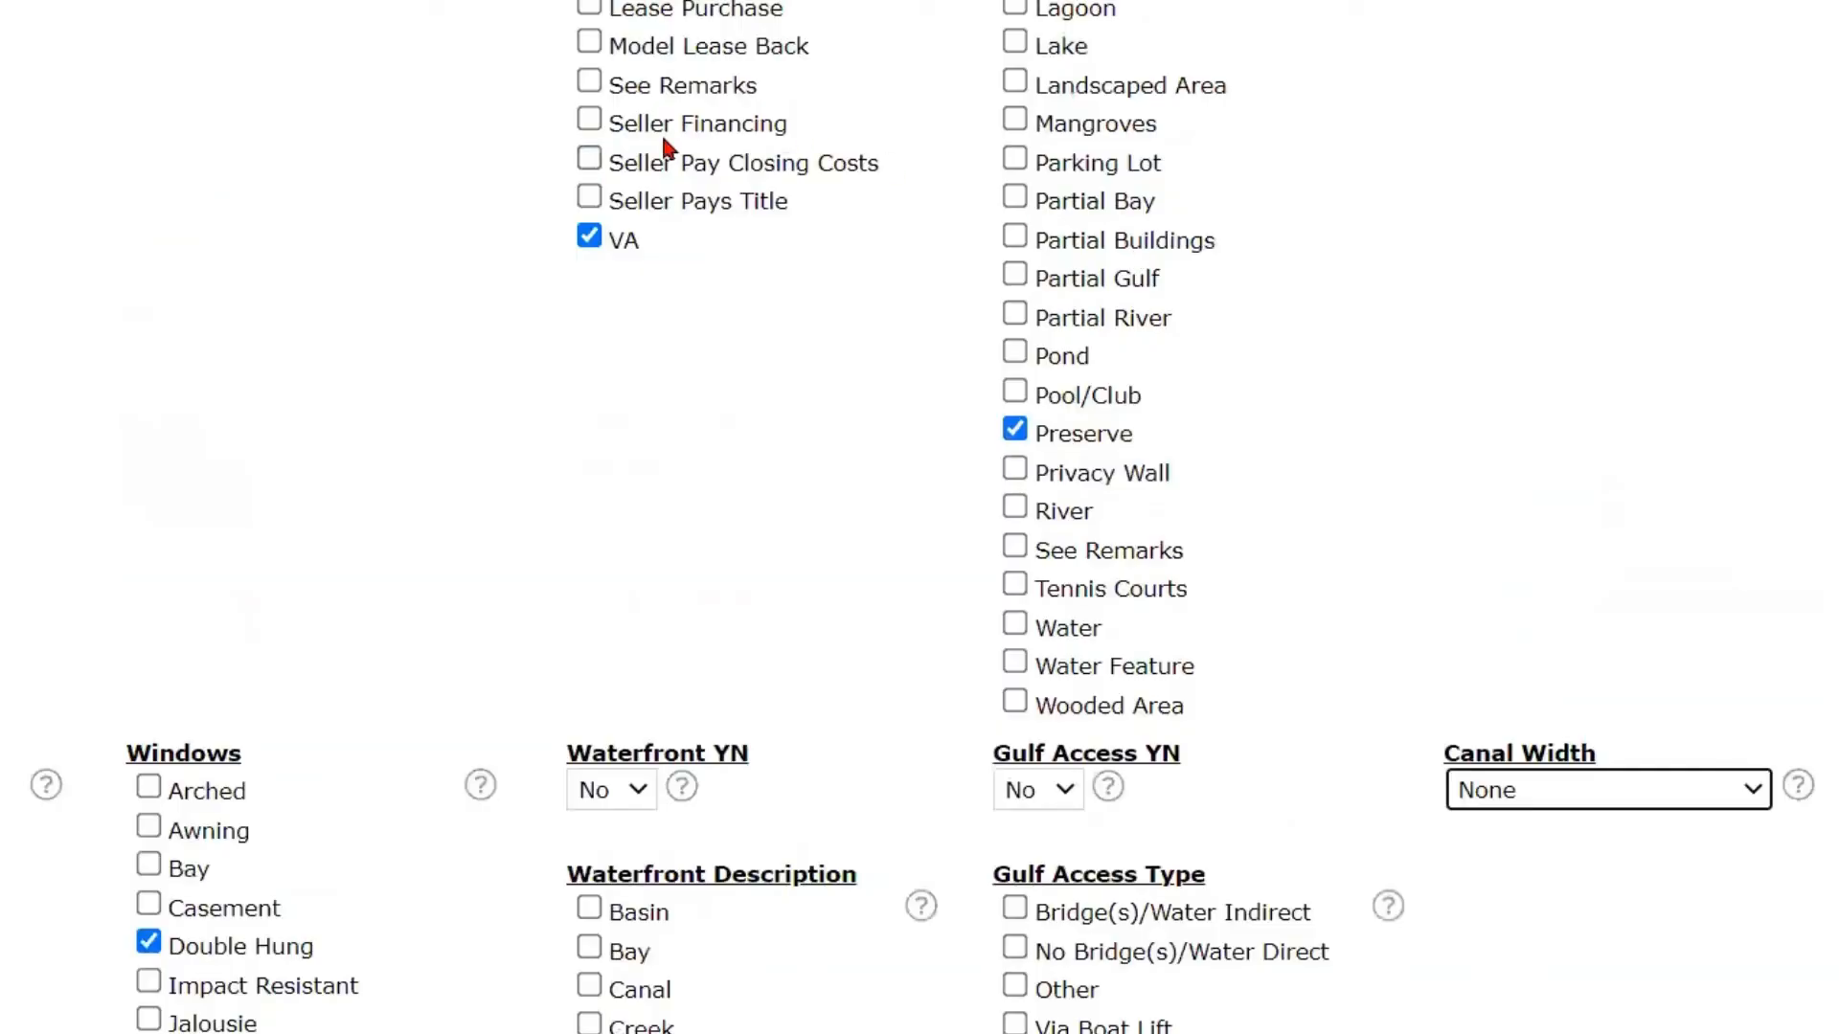
scroll(305, 80, up, 1)
scroll(306, 92, down, 10)
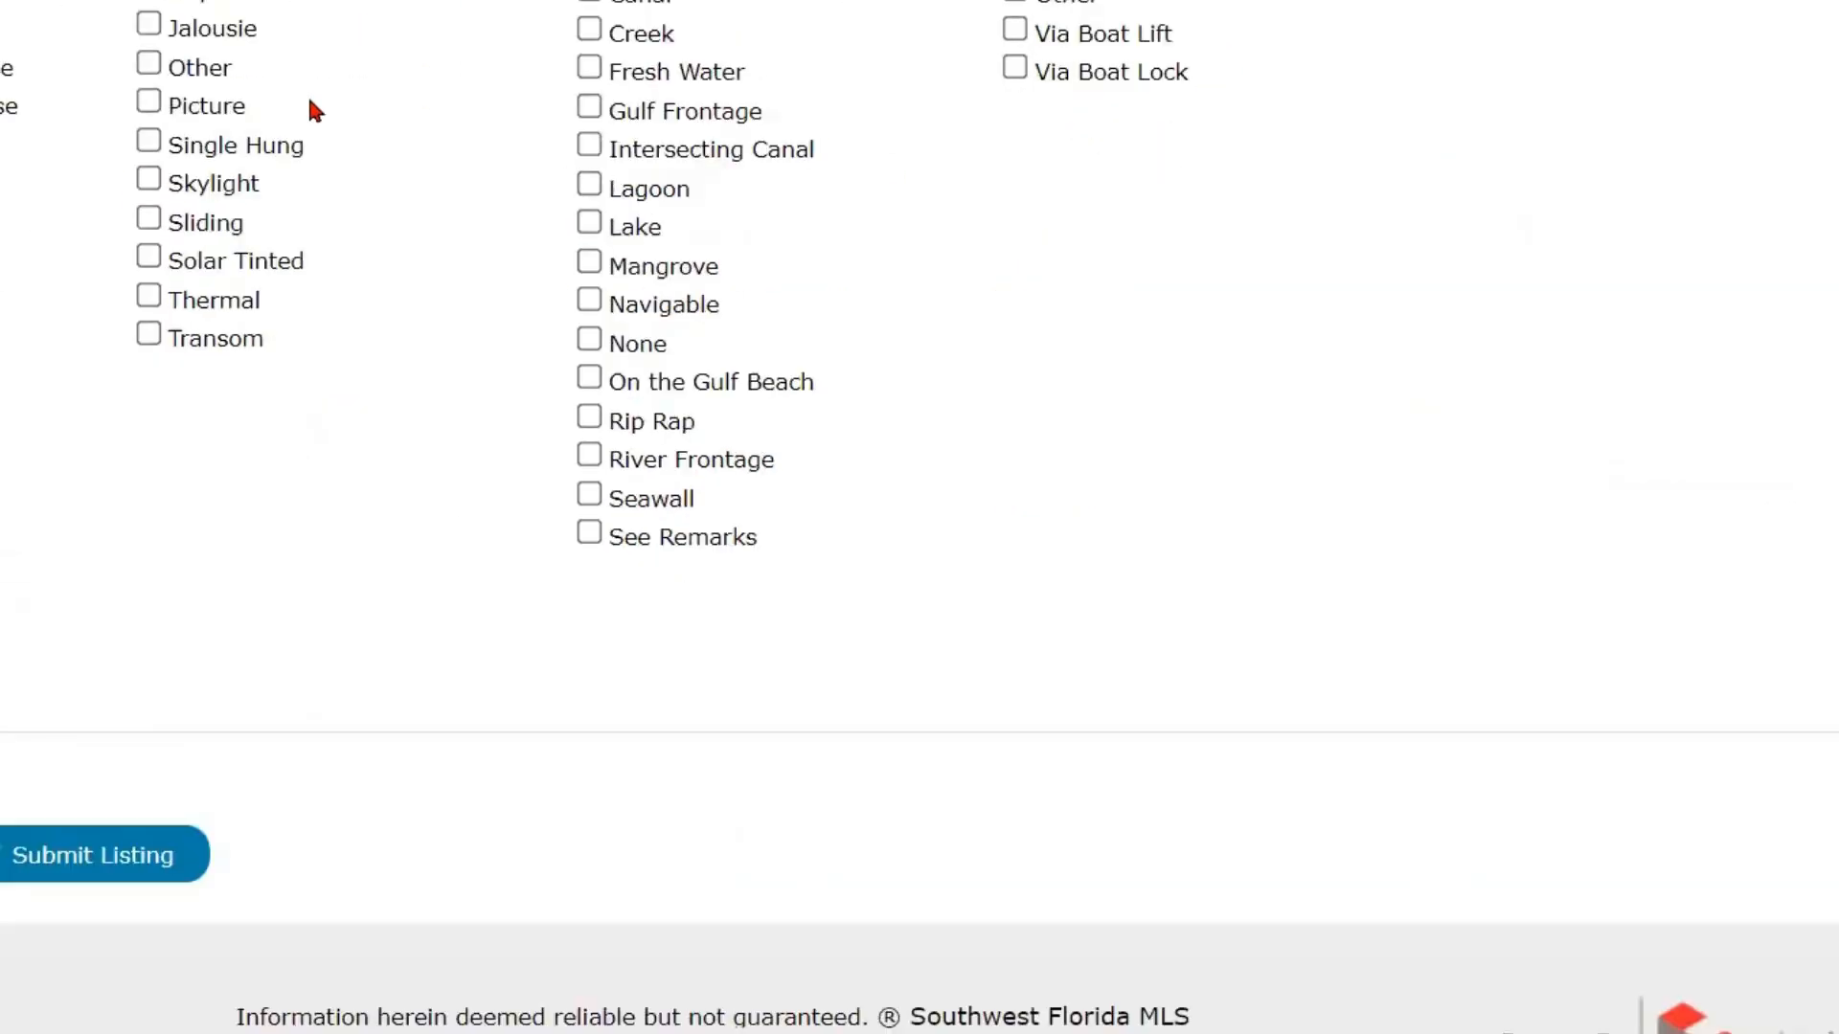
scroll(307, 92, up, 17)
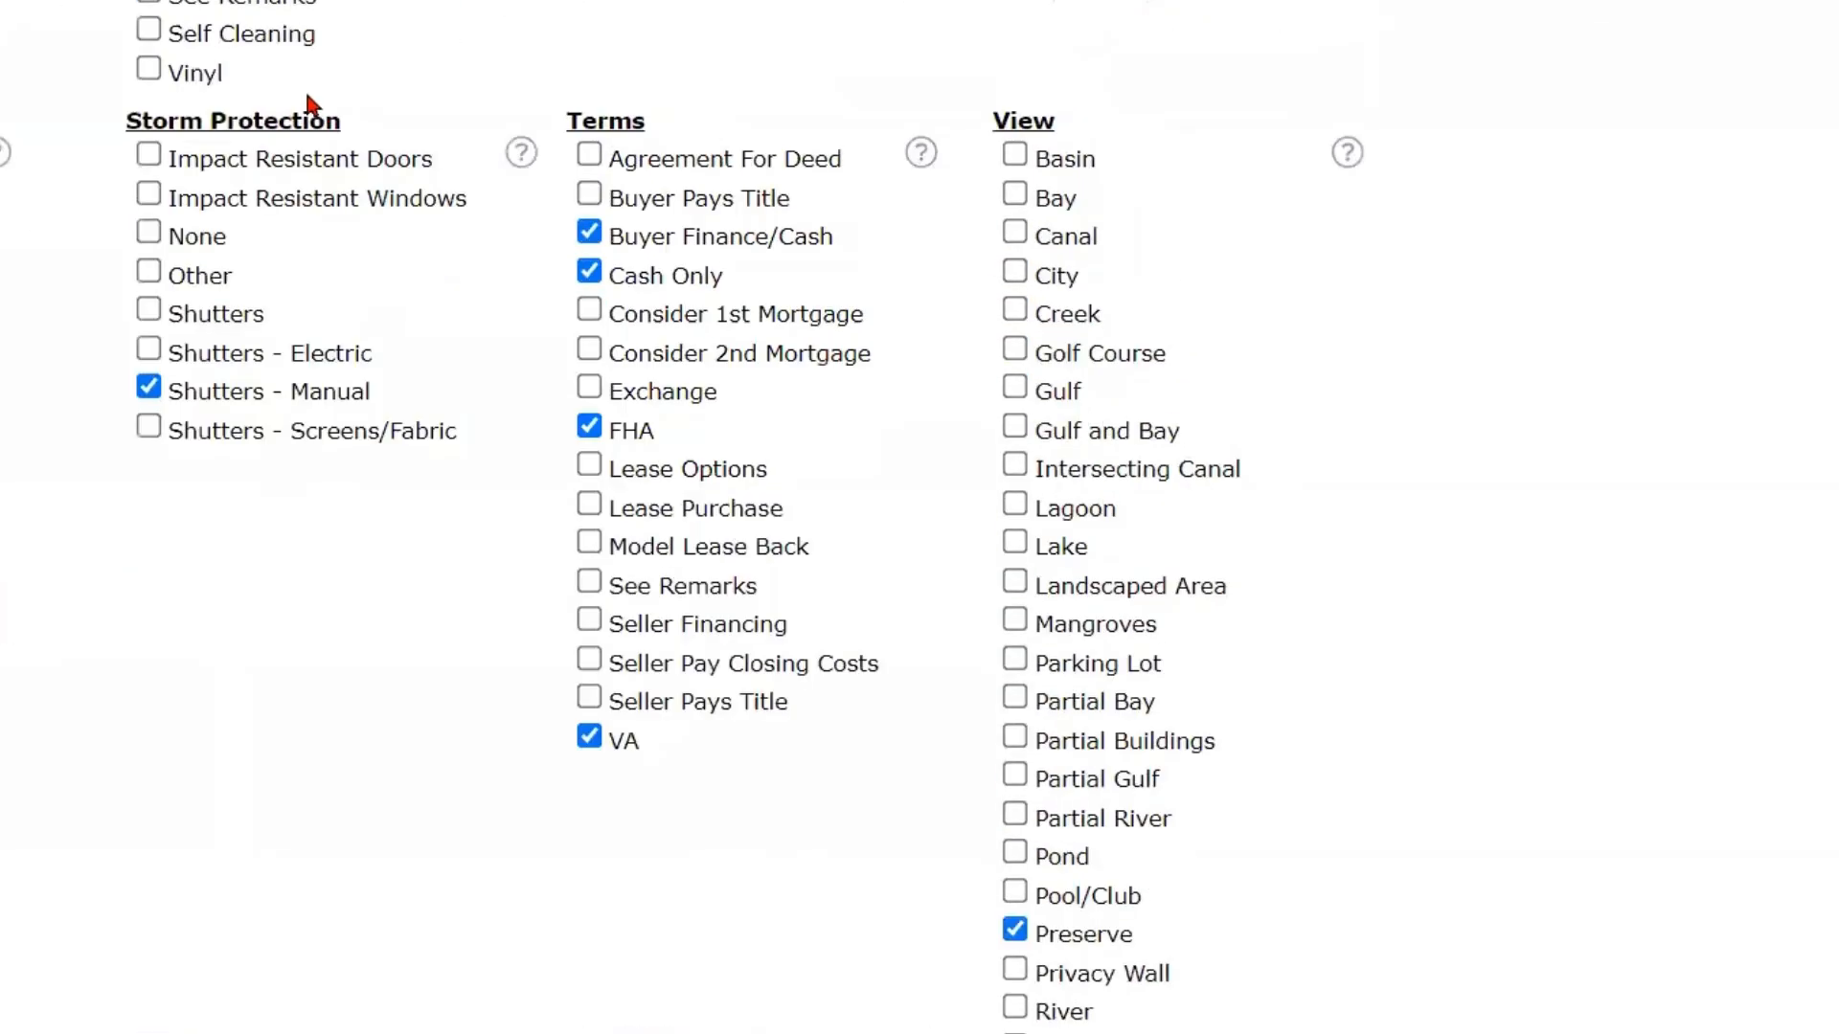
scroll(306, 96, up, 20)
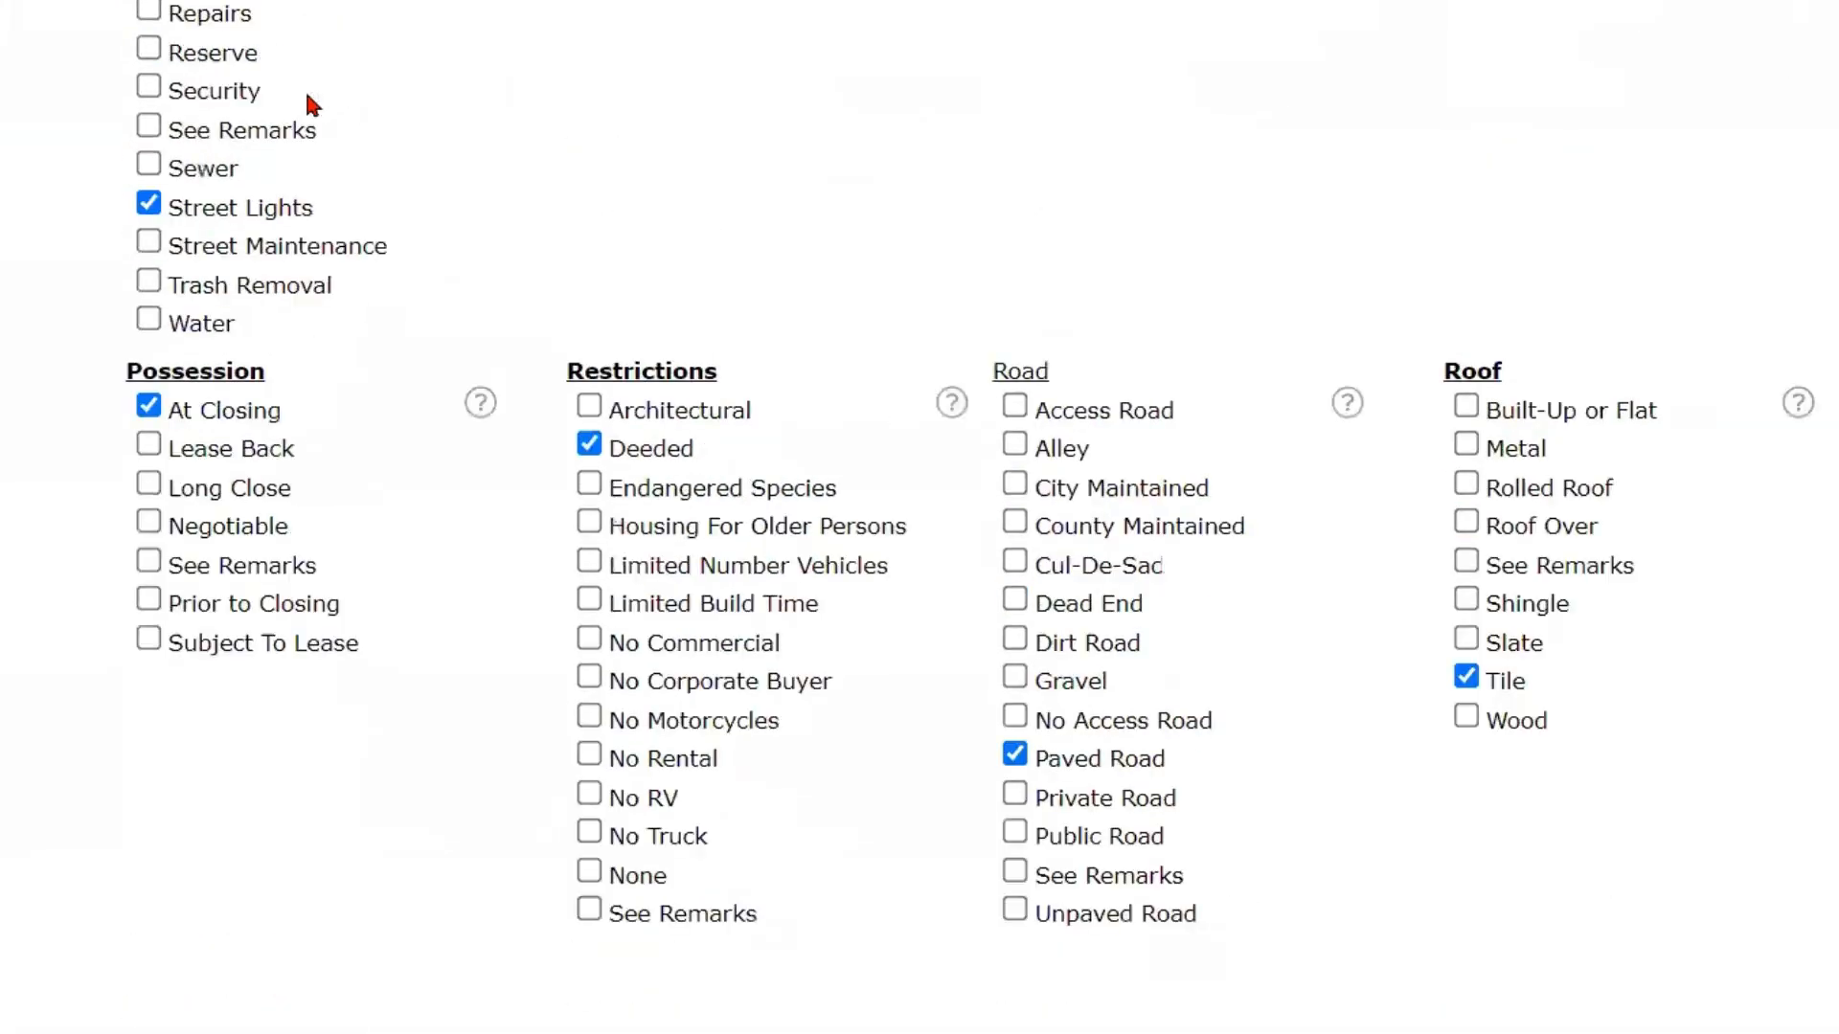
scroll(308, 96, up, 20)
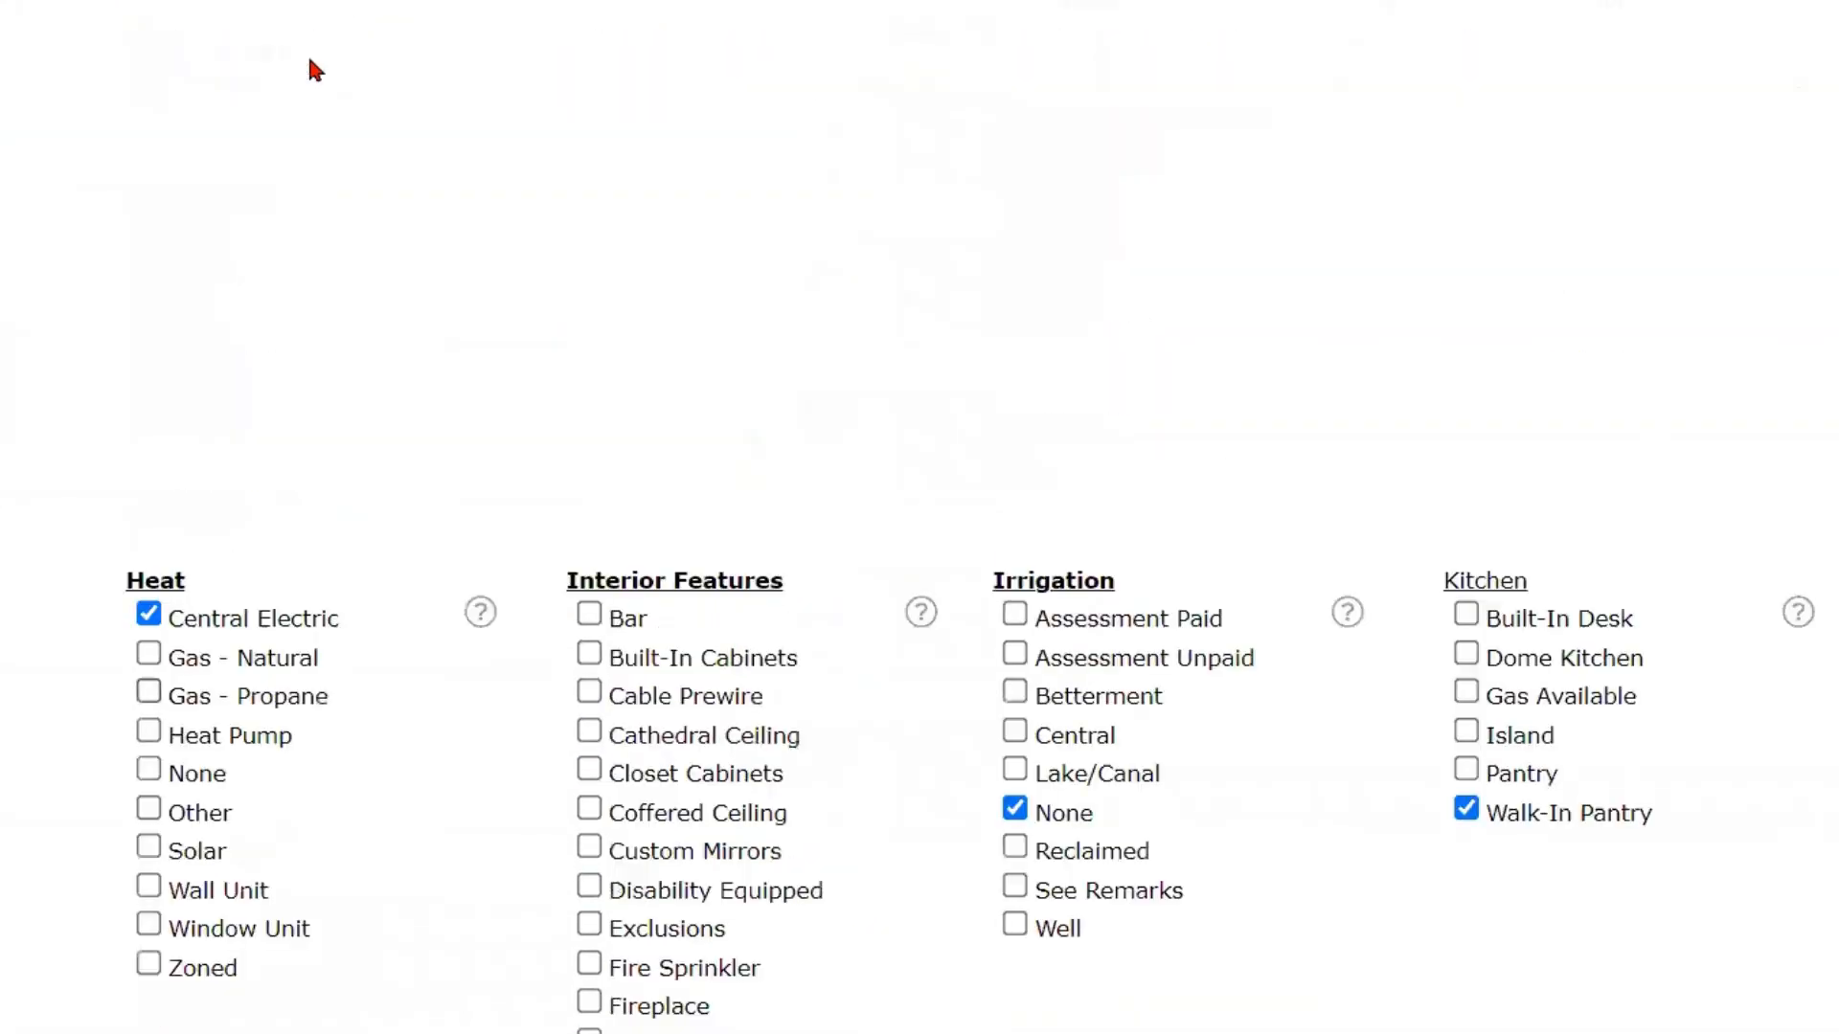
scroll(308, 67, up, 18)
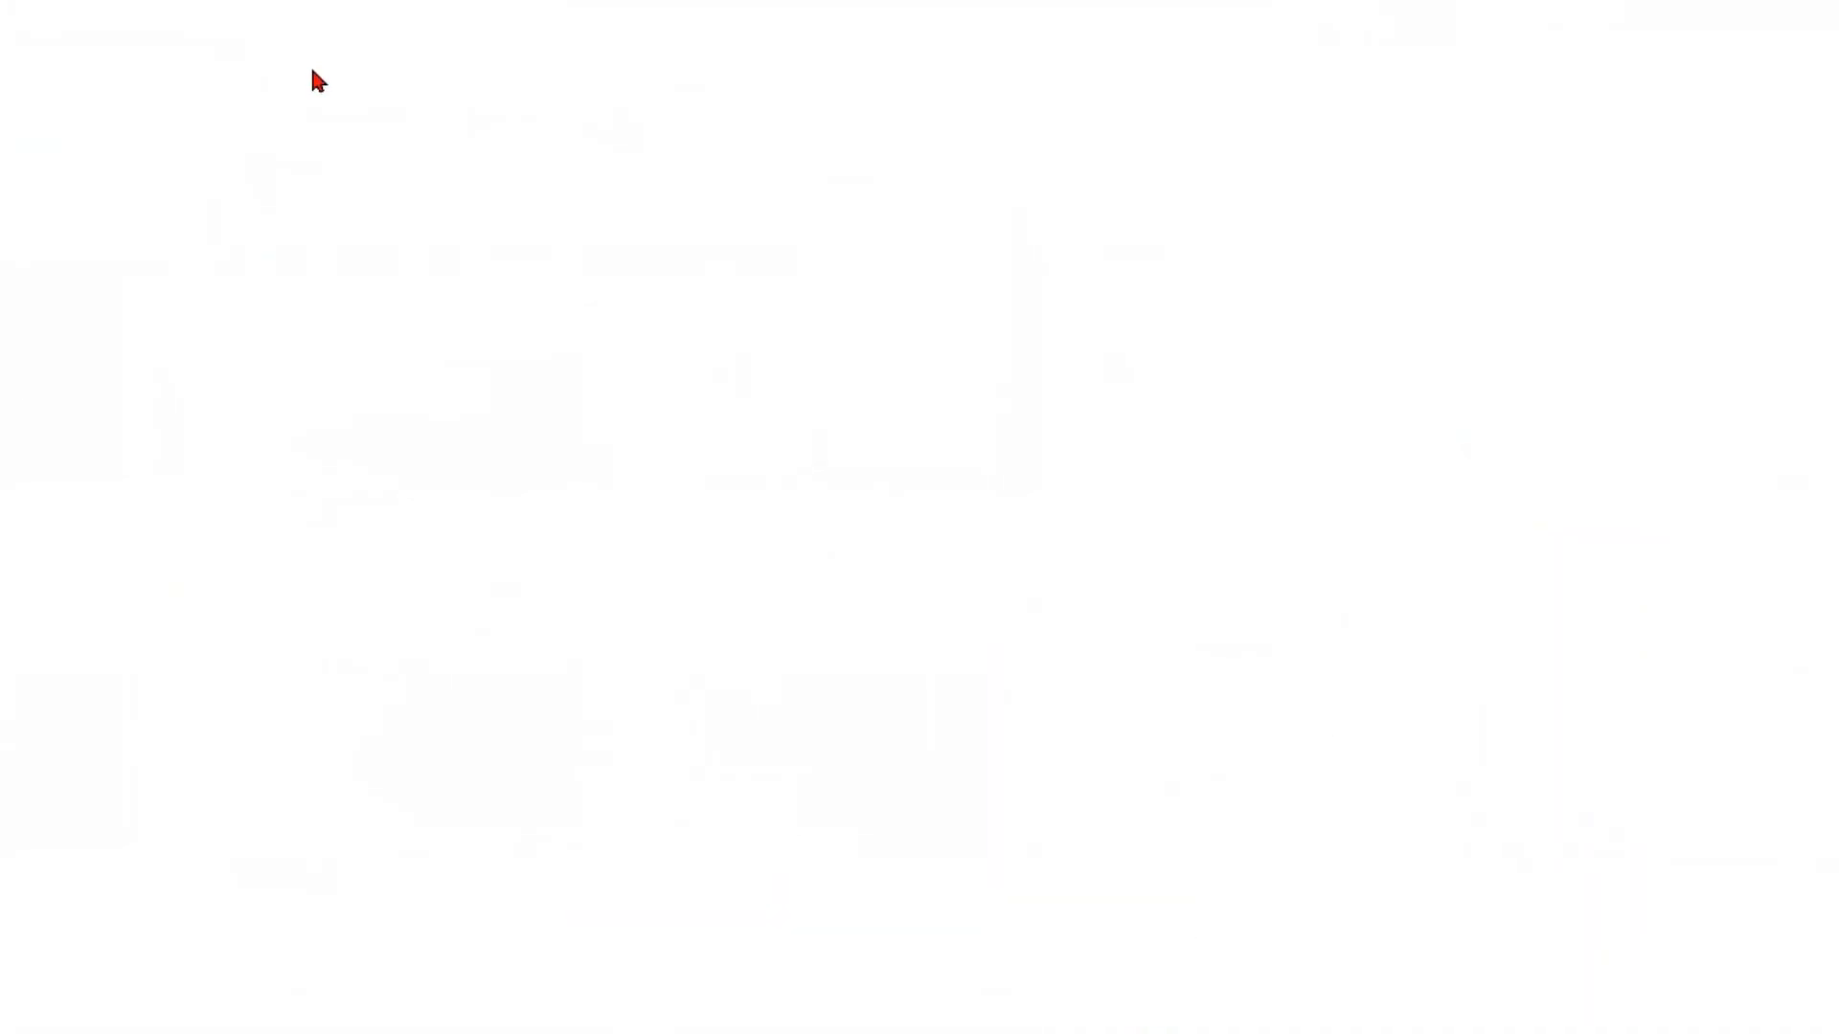
scroll(312, 71, up, 15)
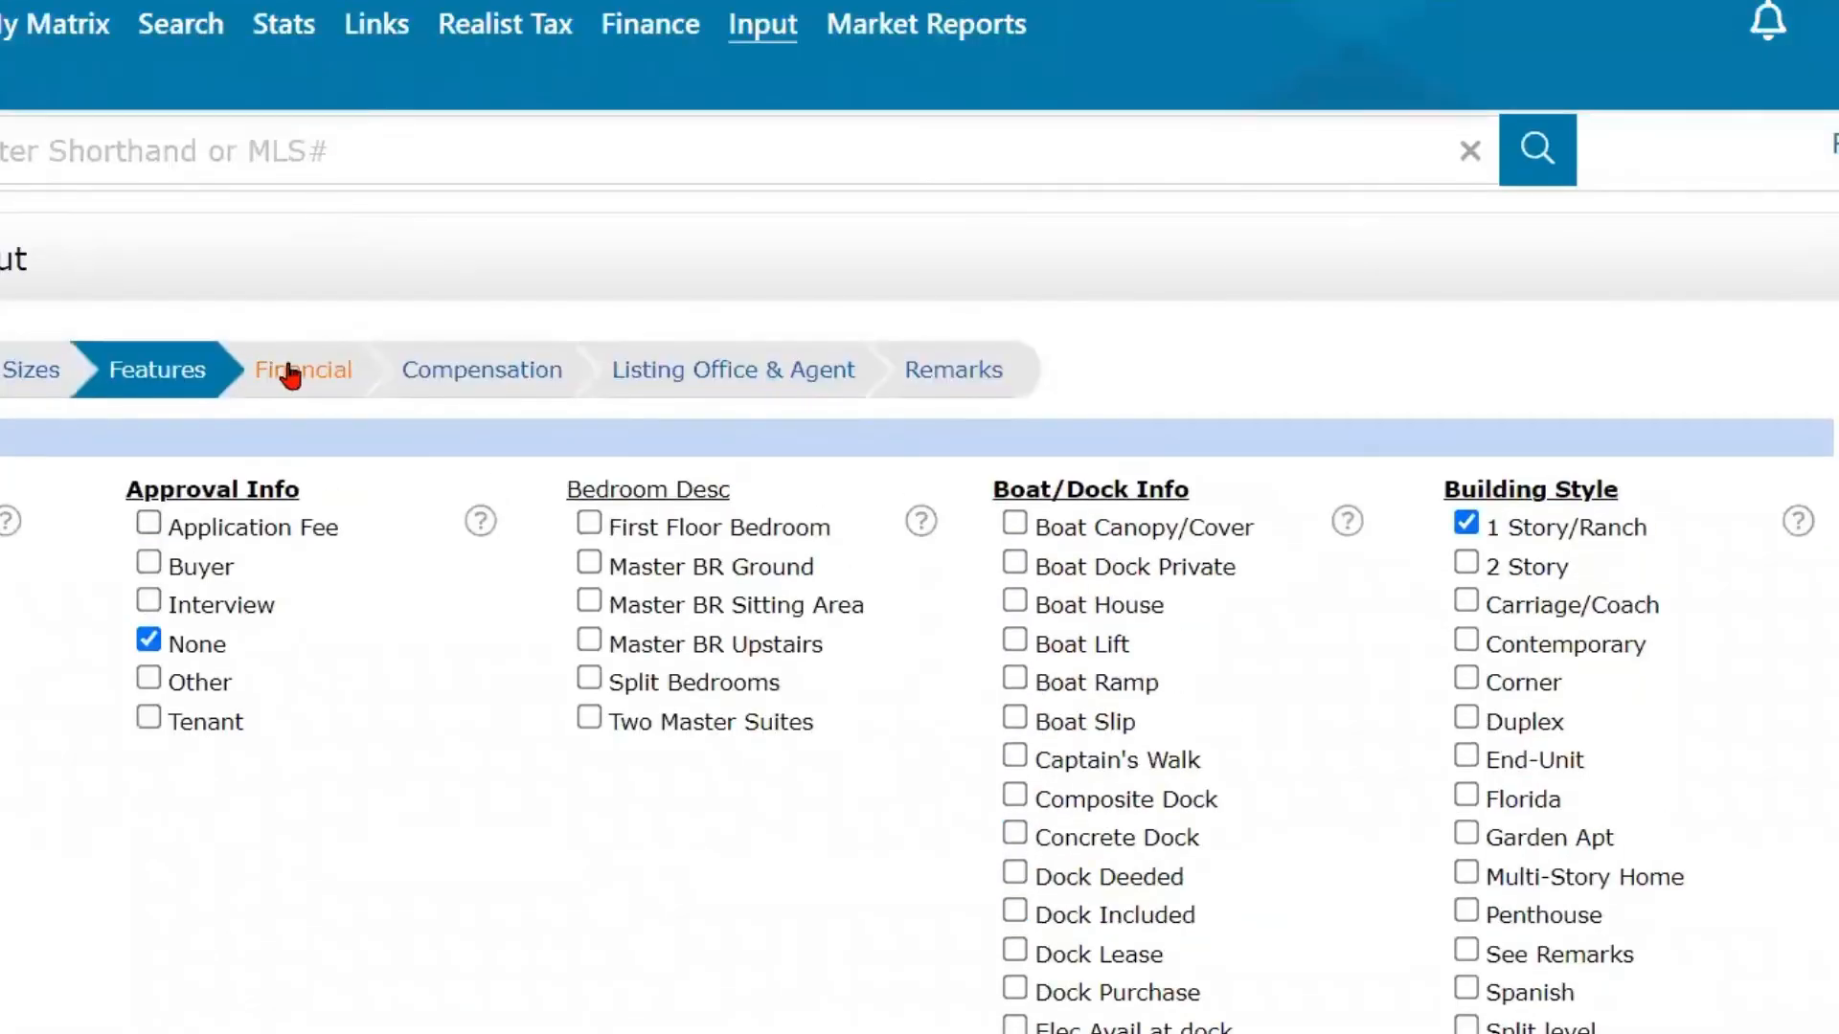
click(291, 376)
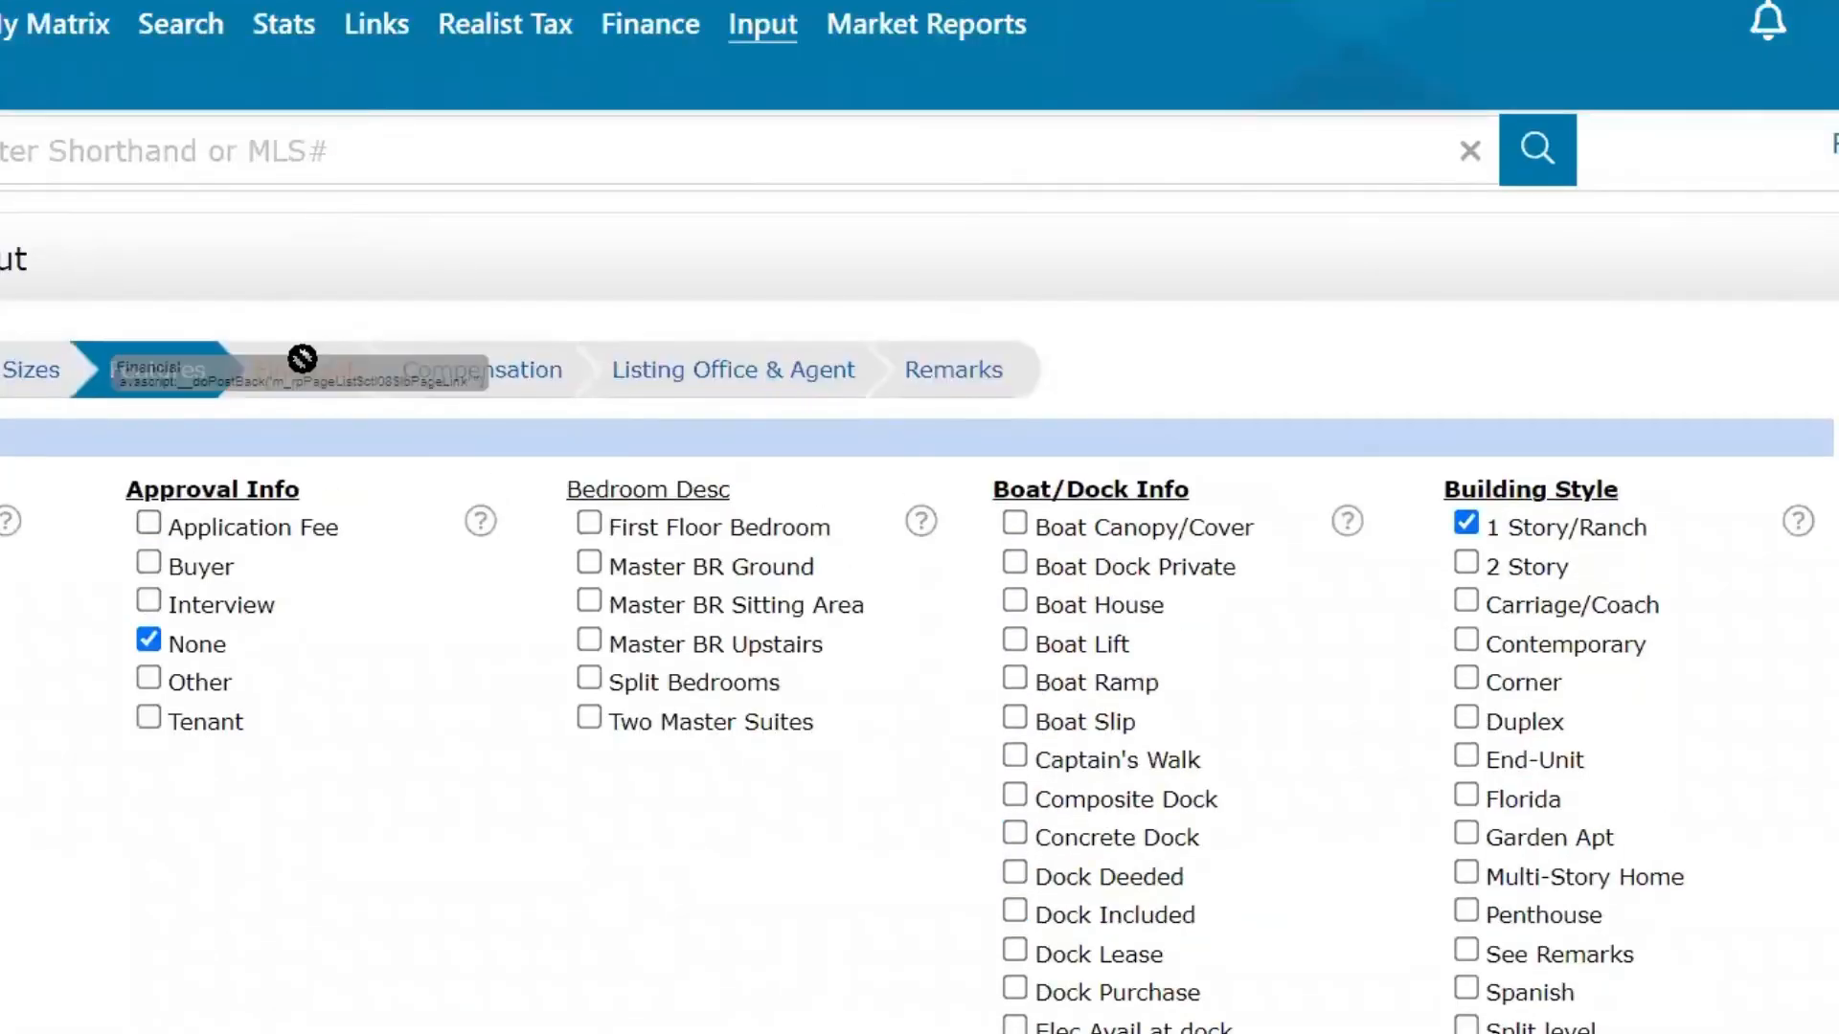